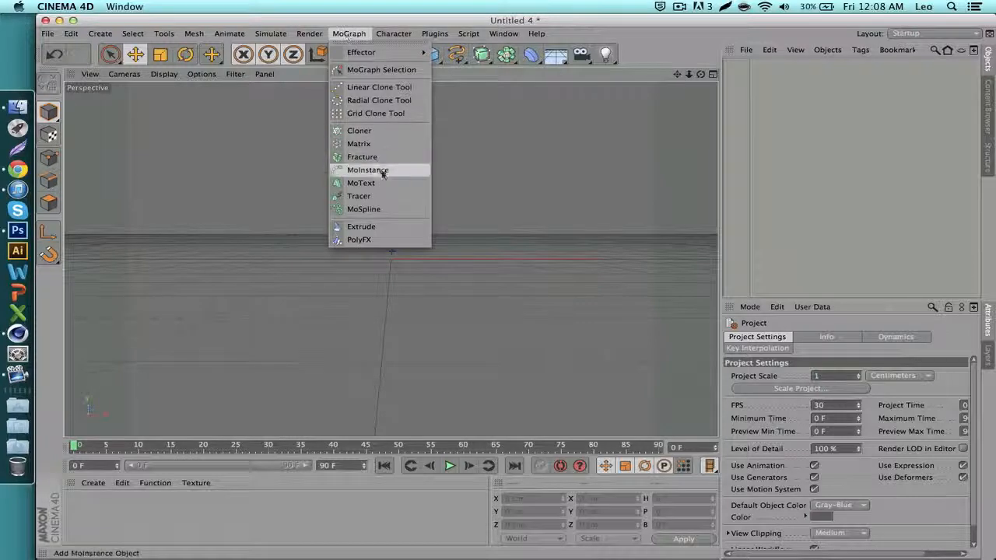
Step: Add a MoText object to the scene and set its alignment to Middle
click(382, 183)
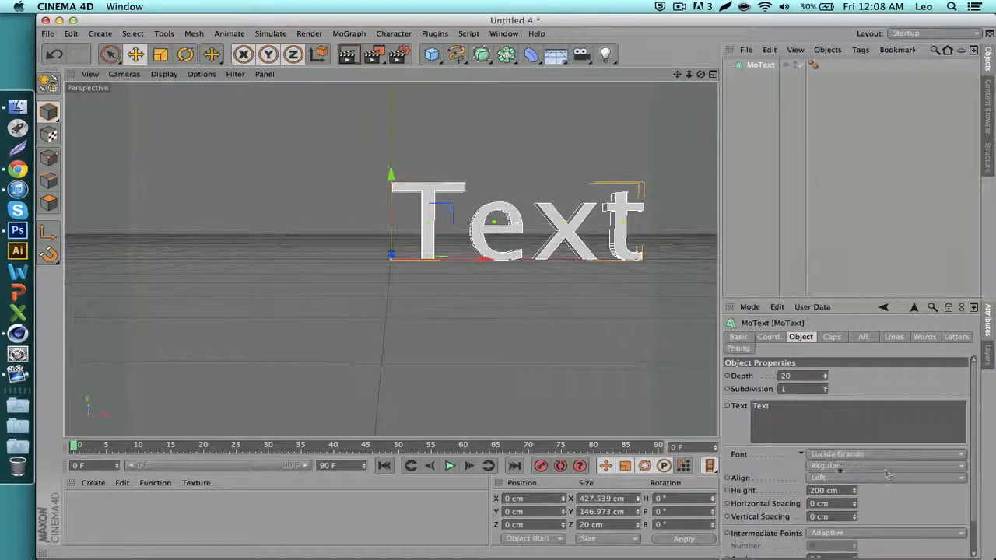
click(876, 466)
click(839, 478)
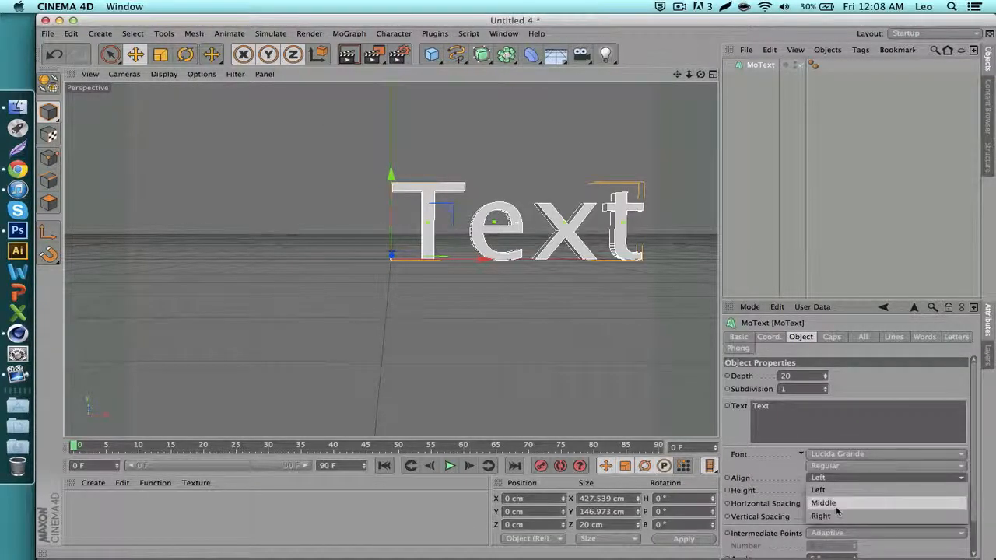
click(836, 509)
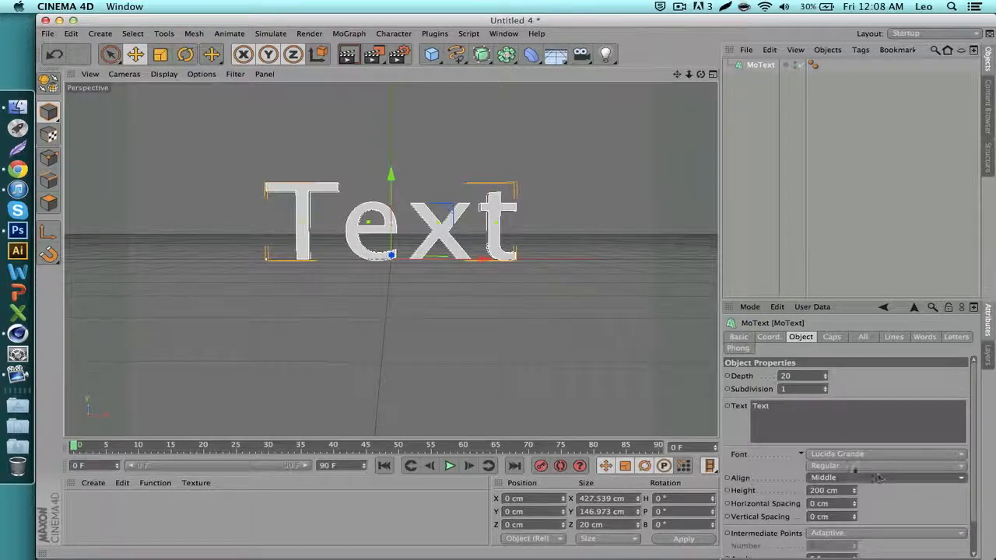
Step: Change the MoText wording to "TUT" and set its font to Megadeth
click(790, 429)
key(super+a)
text(TUT)
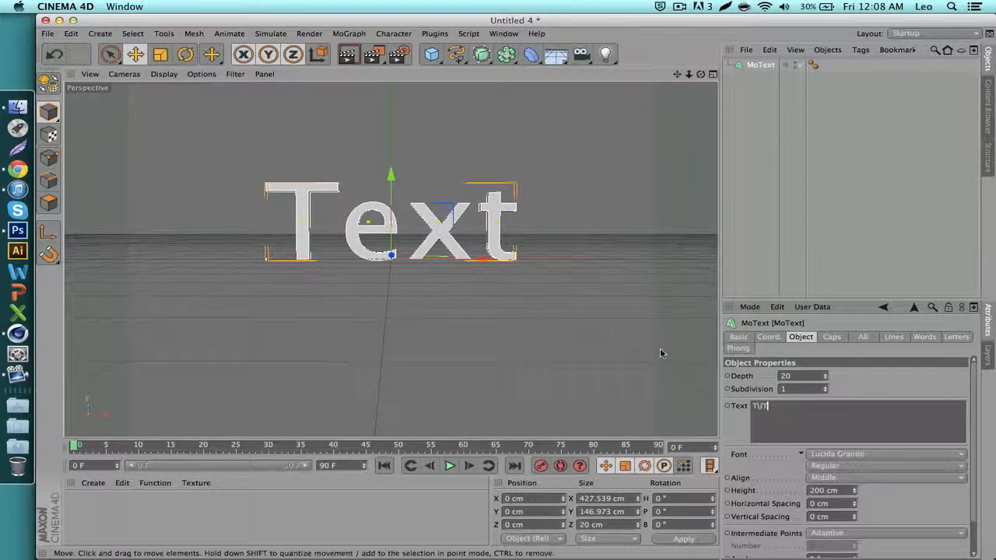
click(839, 453)
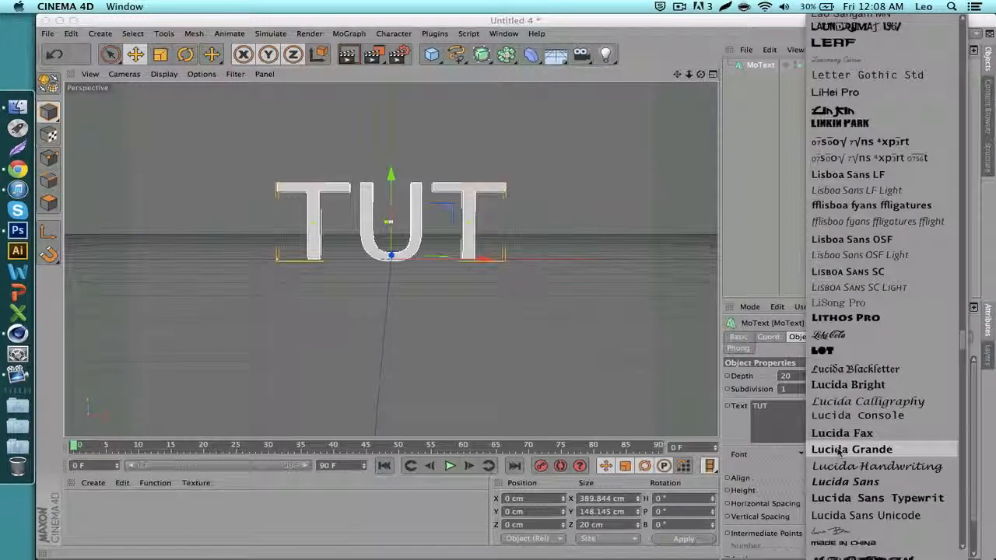
scroll(839, 452, down, 10)
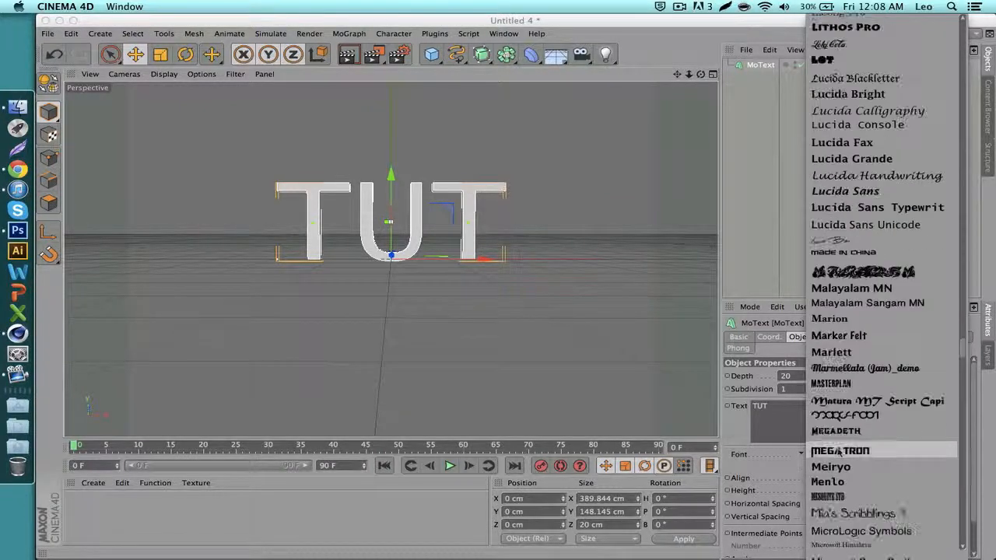
click(837, 432)
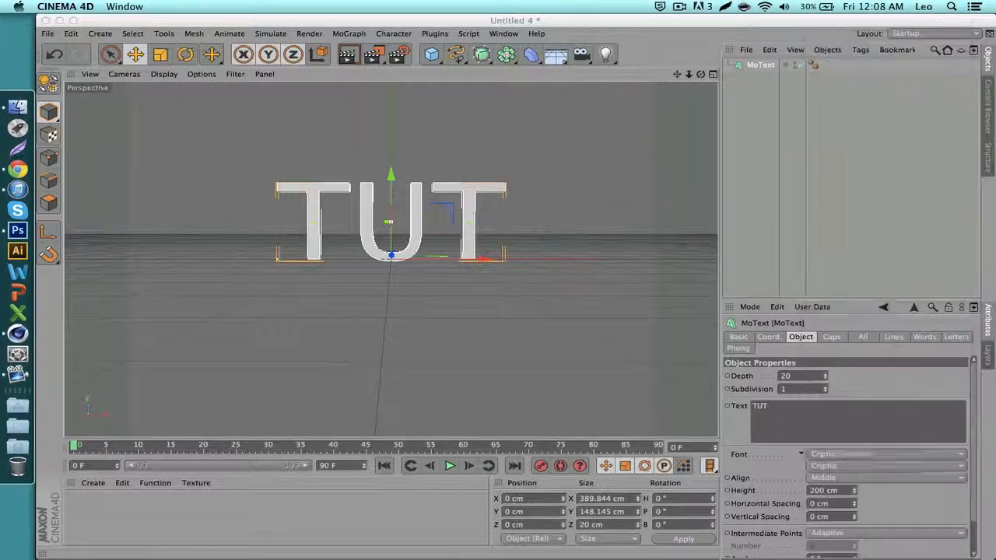
scroll(391, 254, up, 4)
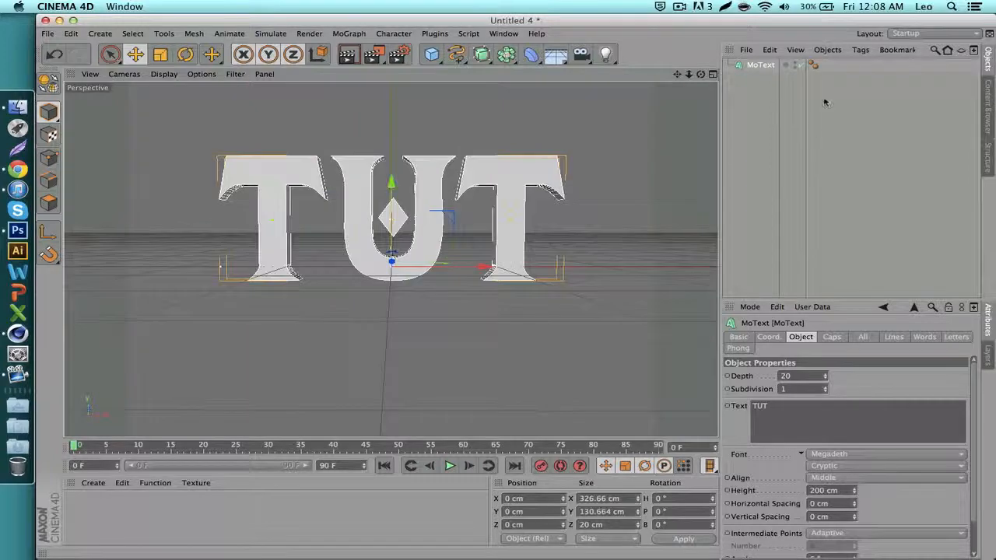
Step: Duplicate the MoText object by copying and pasting it in the scene
click(824, 99)
click(749, 69)
drag(677, 75, 700, 75)
click(762, 66)
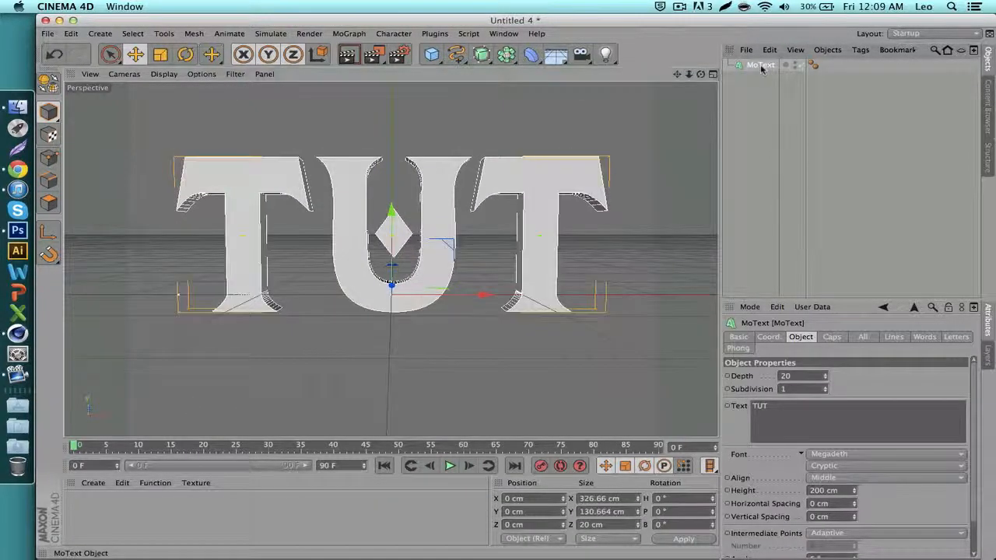
key(super+c)
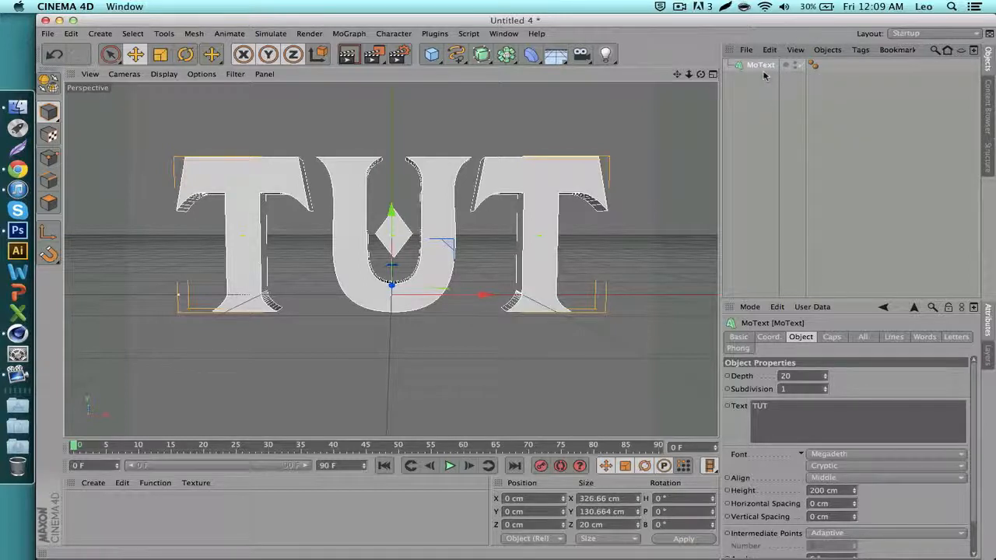
key(super+v)
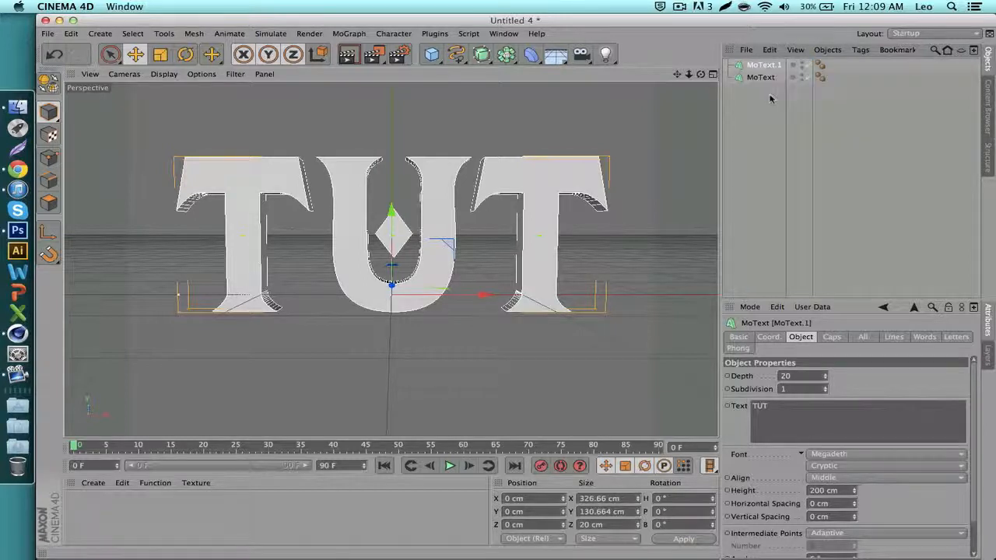
Step: Give the duplicated text Fillet caps at both start and end, each with a 1 cm radius
click(830, 338)
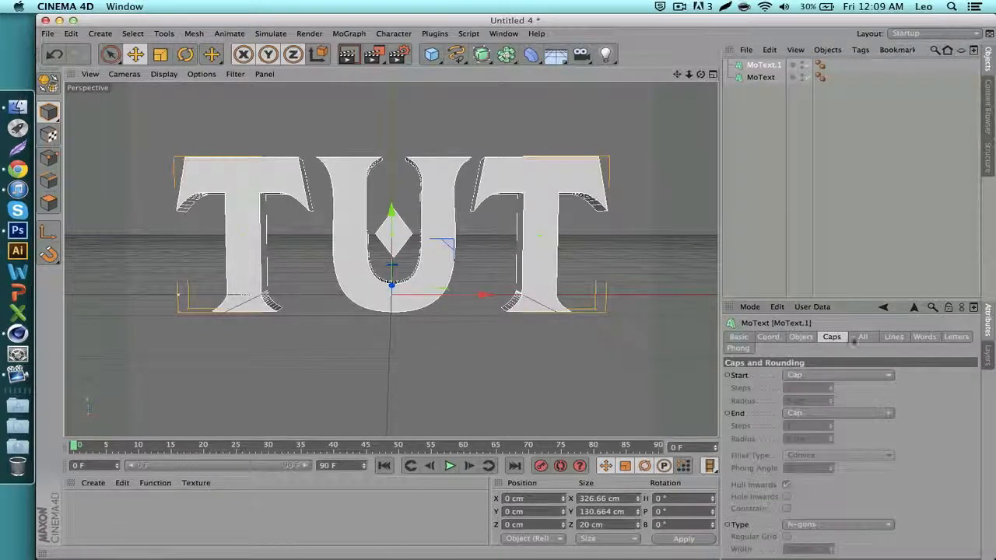
click(802, 376)
click(804, 413)
click(804, 414)
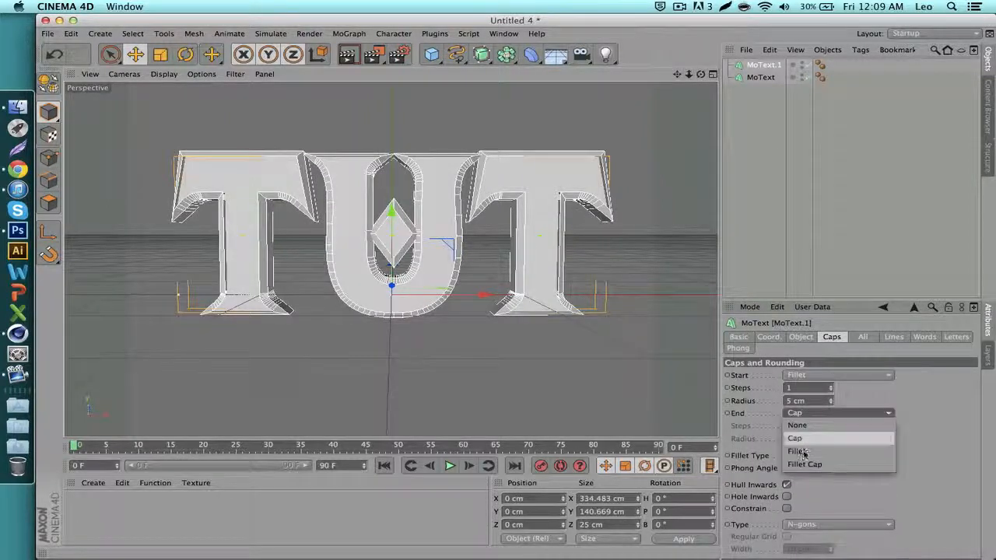
click(804, 426)
scroll(797, 403, down, 4)
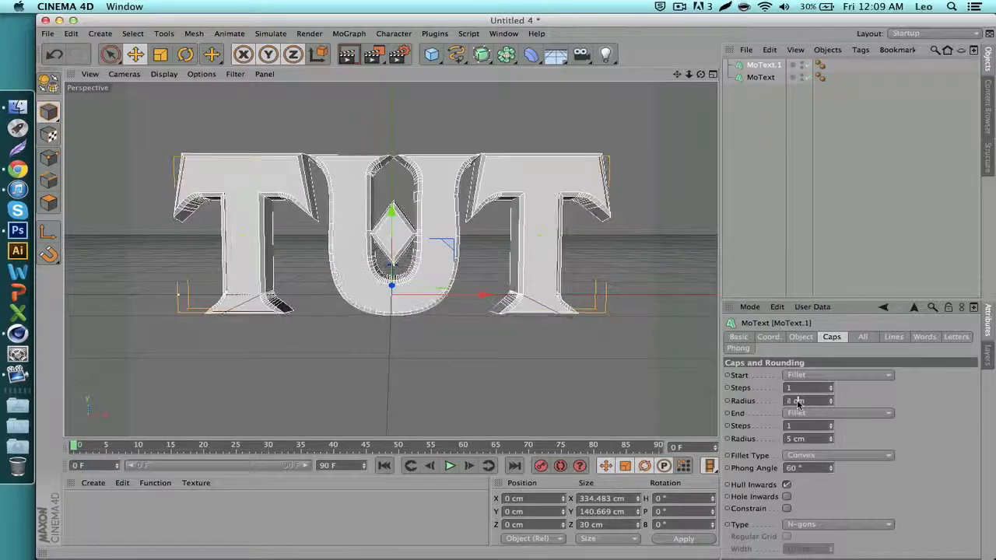
scroll(796, 440, down, 3)
scroll(796, 441, down, 1)
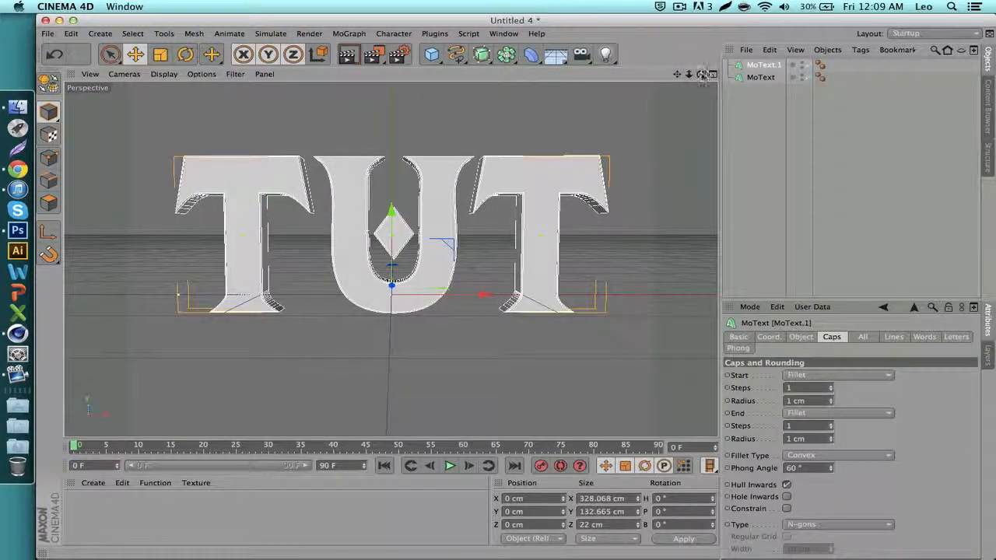
Step: Try pulling the filleted text copy about 89 cm forward along the Z axis, and undo the move
drag(700, 74, 704, 92)
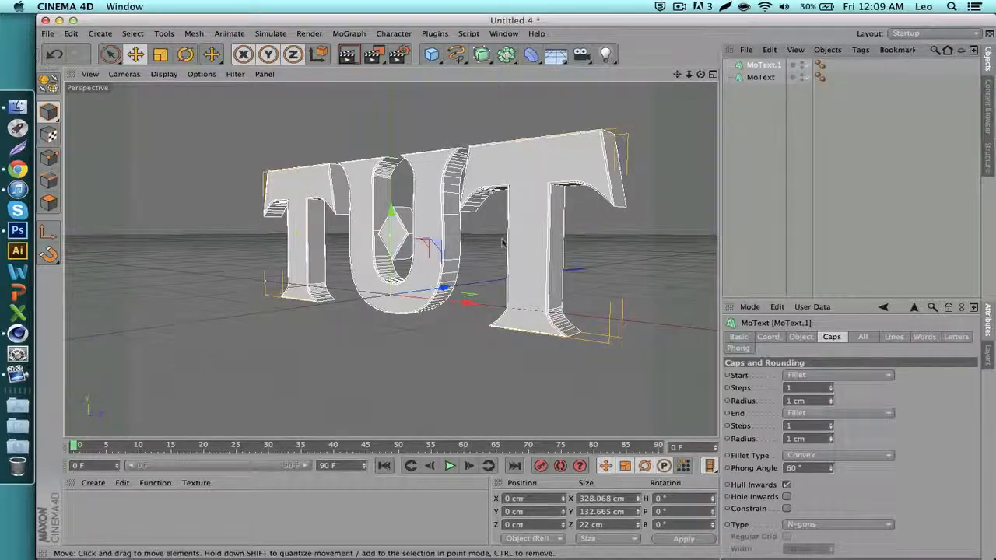
drag(444, 288, 363, 305)
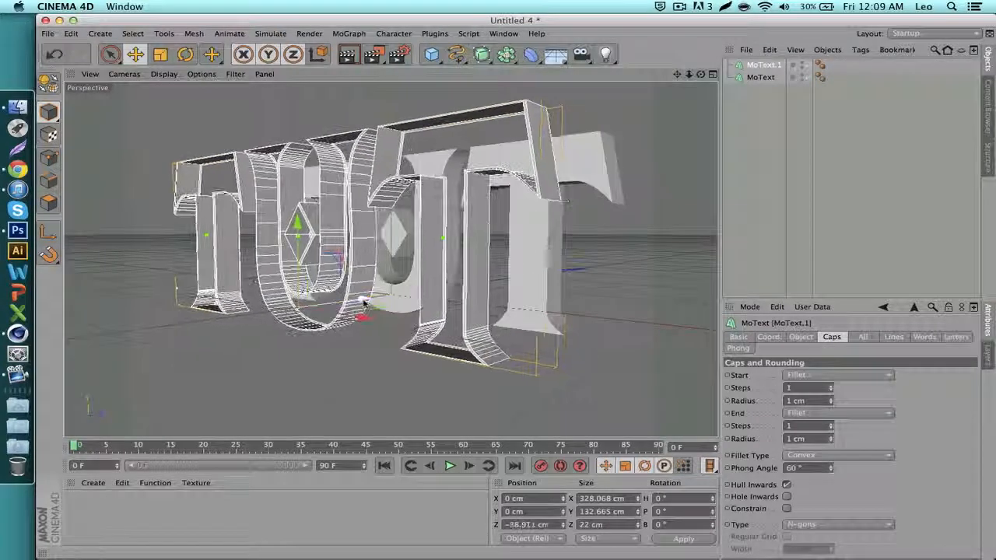
key(super+z)
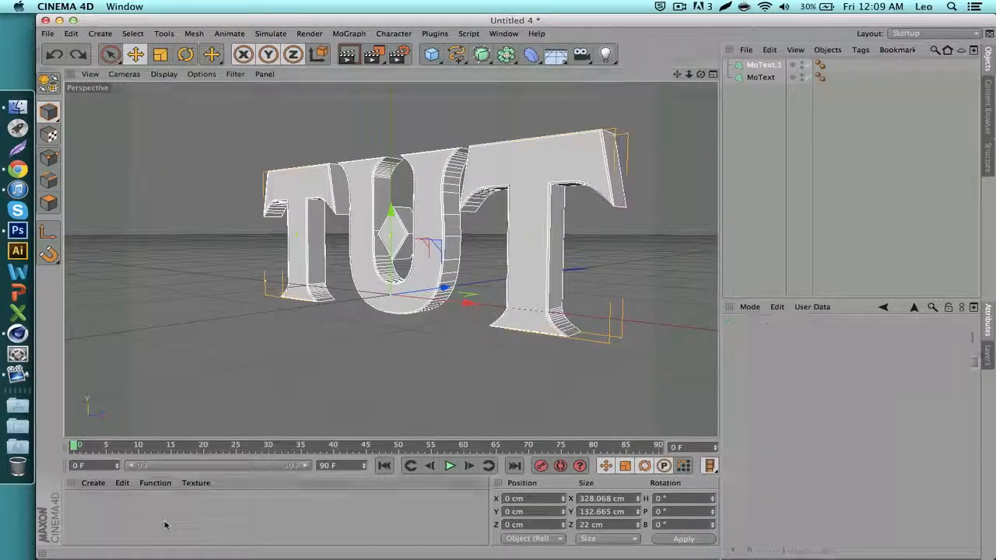
Step: Create a new material for the text
double_click(166, 524)
double_click(81, 508)
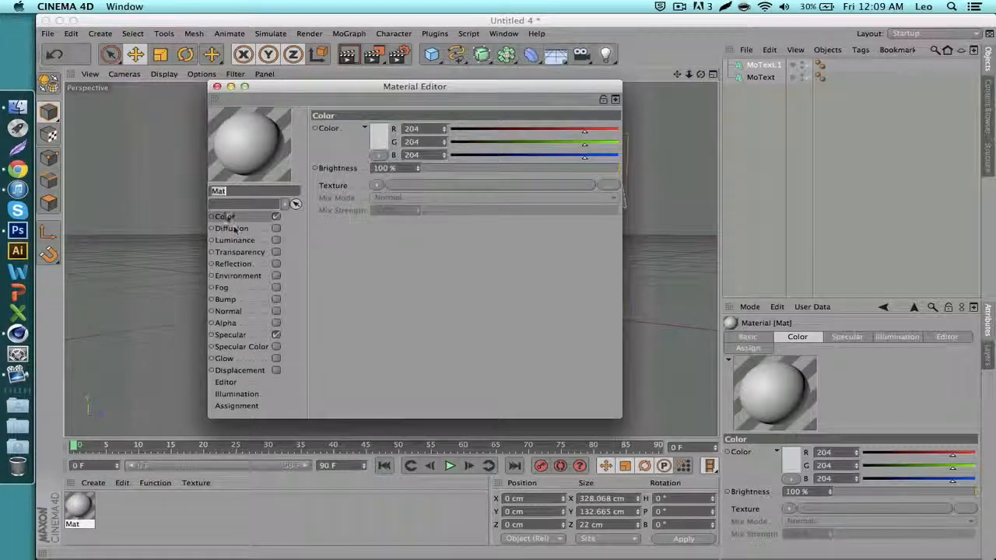
click(377, 135)
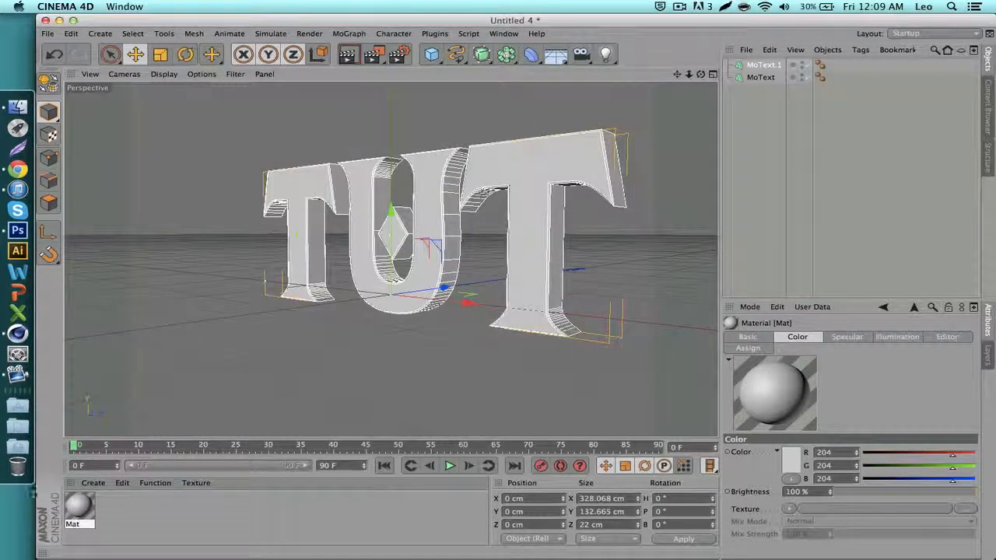
click(97, 487)
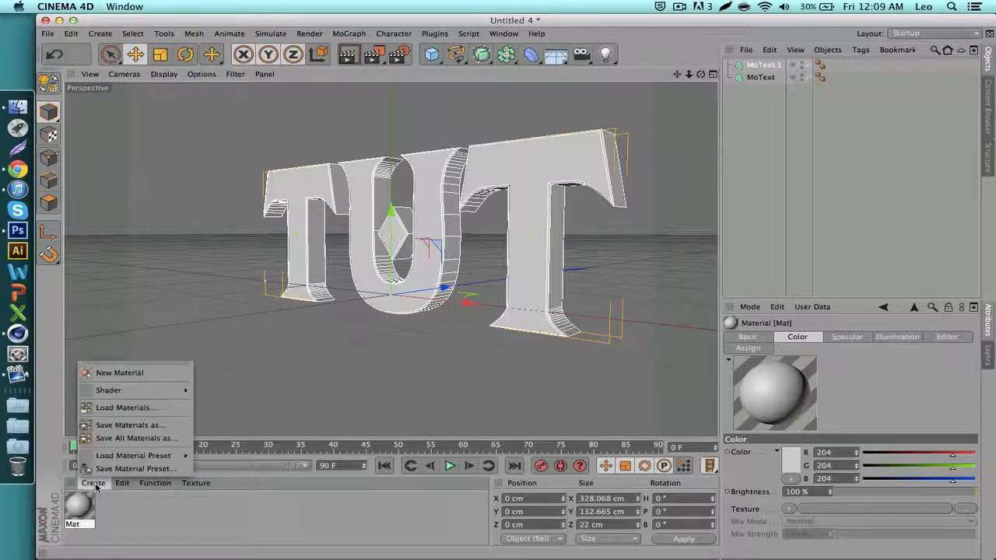
click(134, 526)
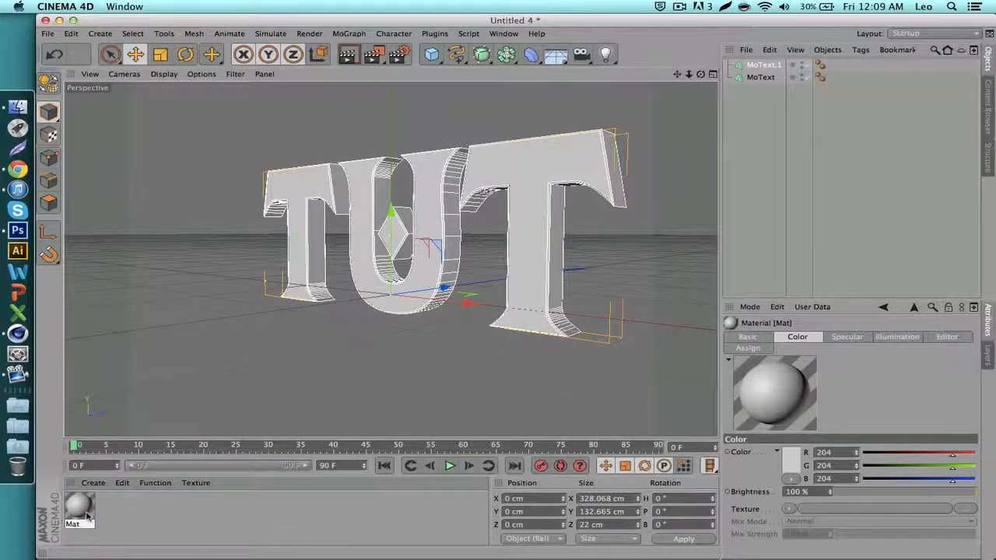
Step: Set the new material's color to teal green, RGB 28, 190, 150, and its preview to Object (Soft Shadow)
double_click(79, 508)
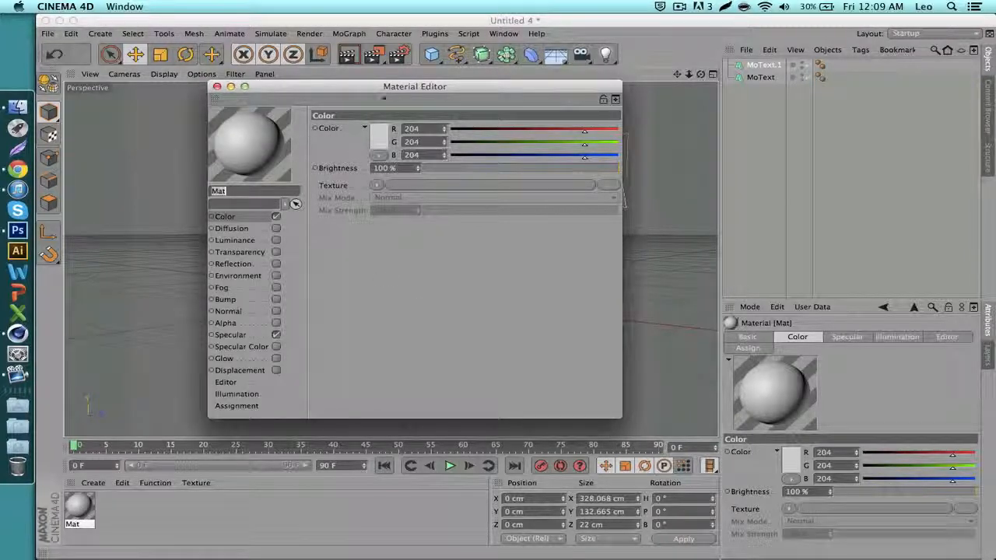
drag(416, 87, 798, 135)
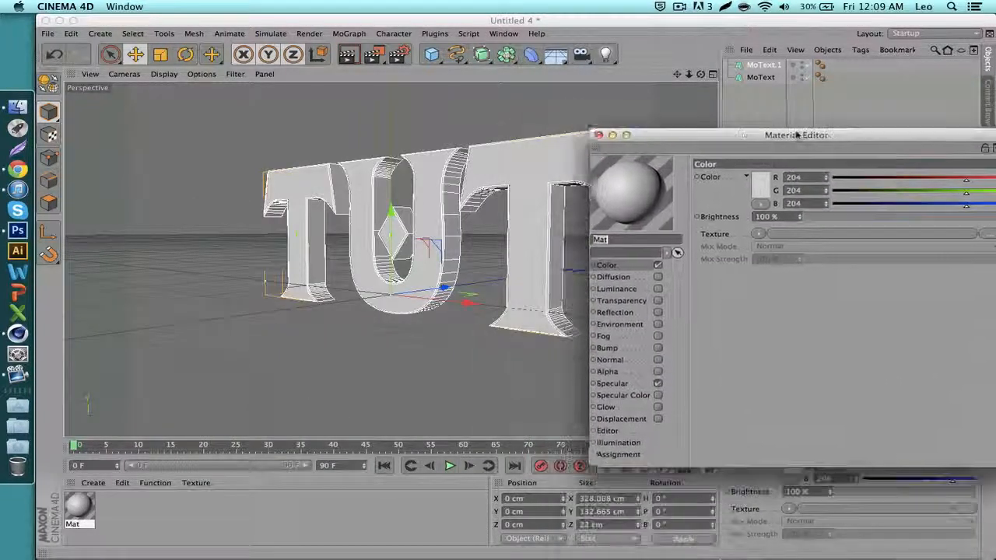
drag(726, 131, 640, 116)
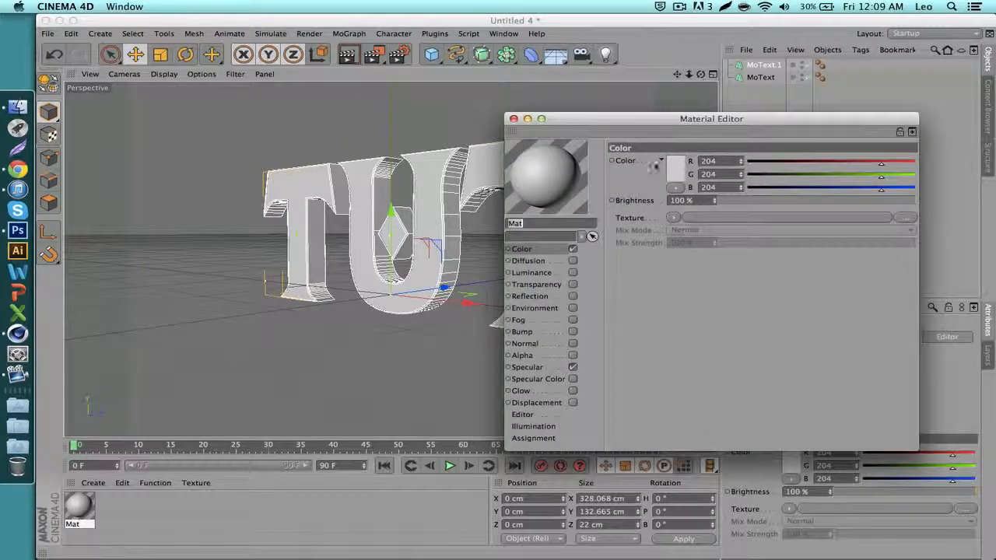
click(674, 167)
drag(698, 127, 671, 152)
key(Return)
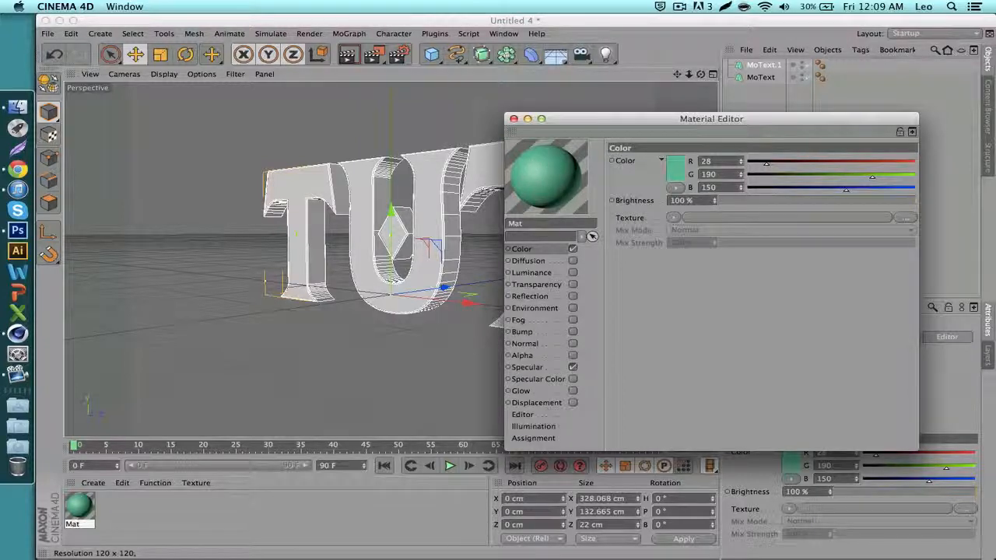
right_click(543, 182)
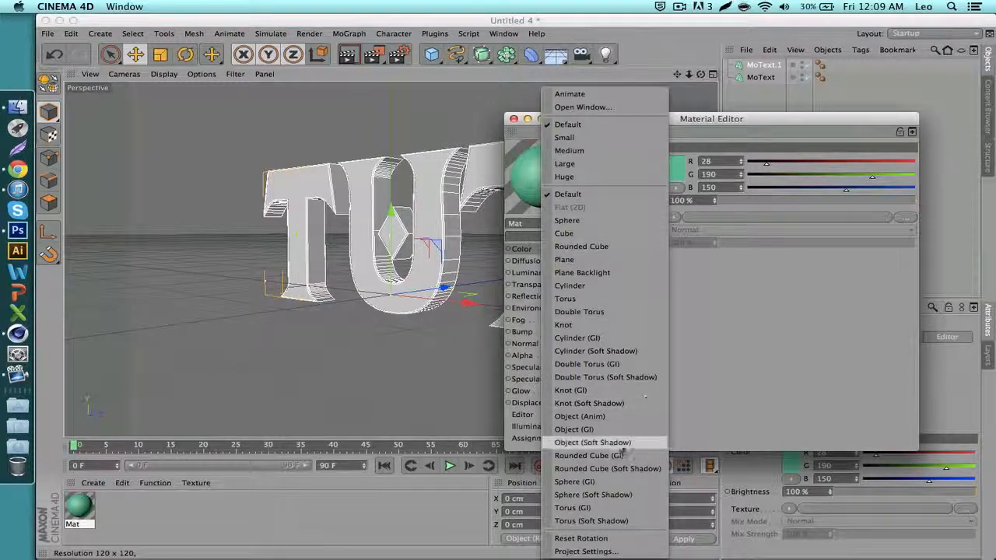
click(622, 442)
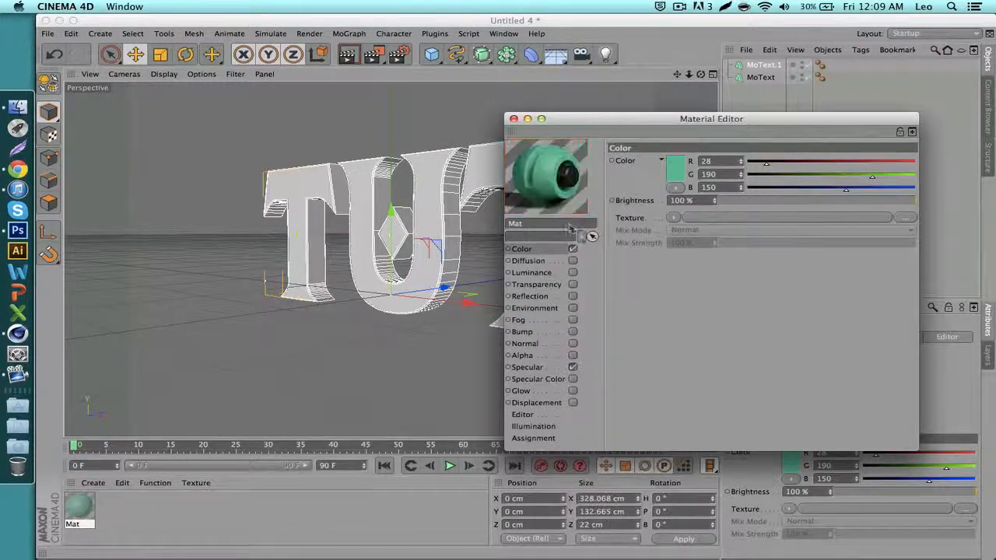
Step: Enable the material's Reflection channel and use a Fresnel shader as its texture
click(531, 297)
click(573, 297)
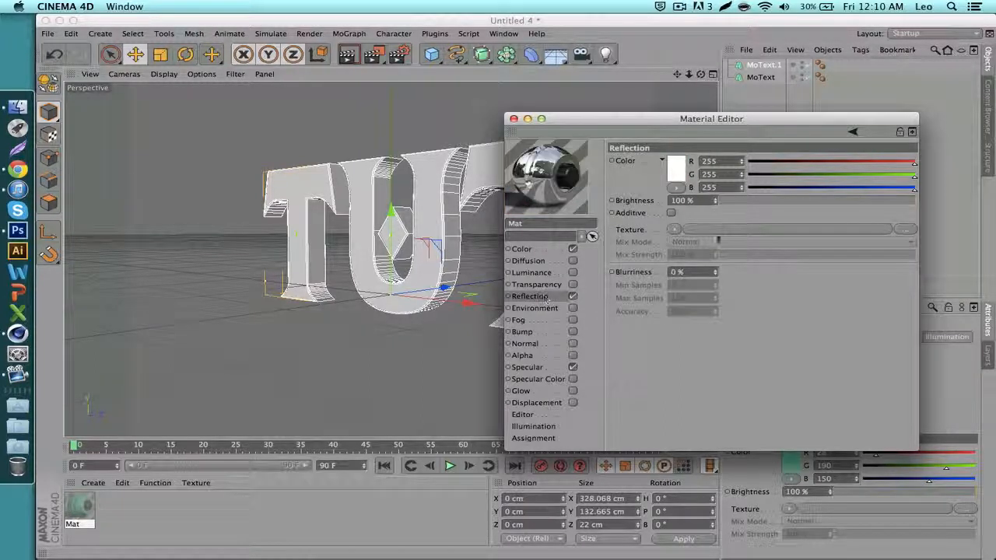
click(674, 229)
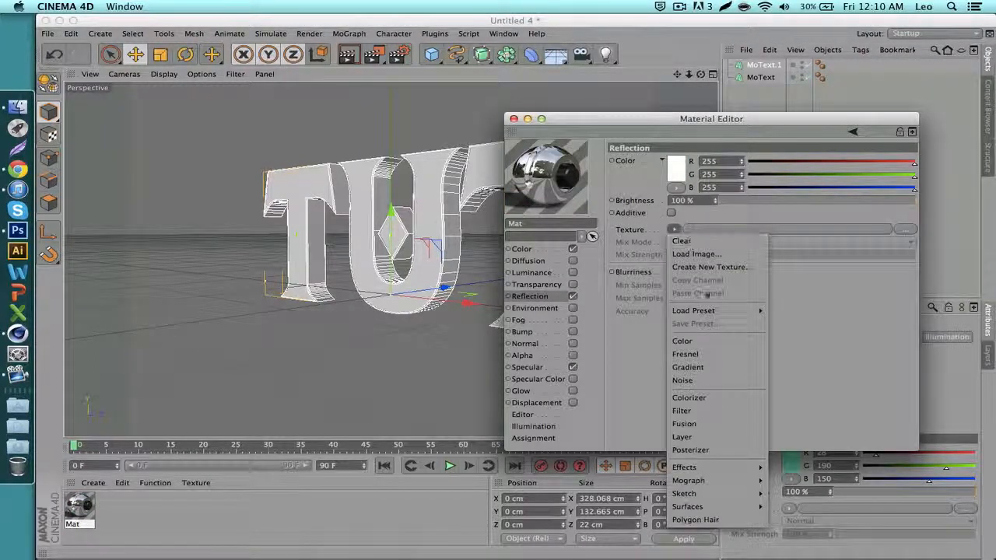
click(685, 354)
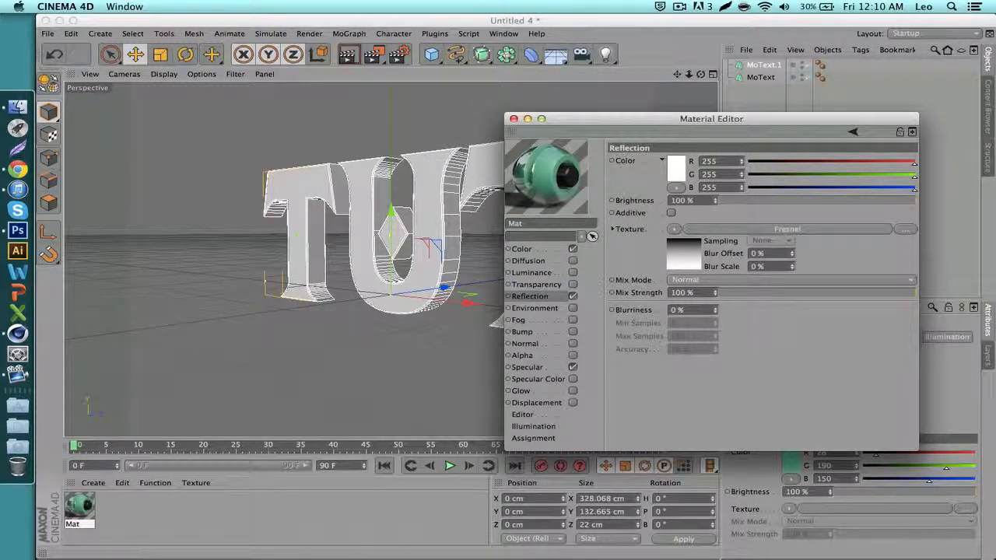
Step: Lower the material's reflection brightness to 9% and its mix strength to 9%
mouse_move(701, 74)
mouse_down()
mouse_move(770, 77)
mouse_move(701, 74)
mouse_up()
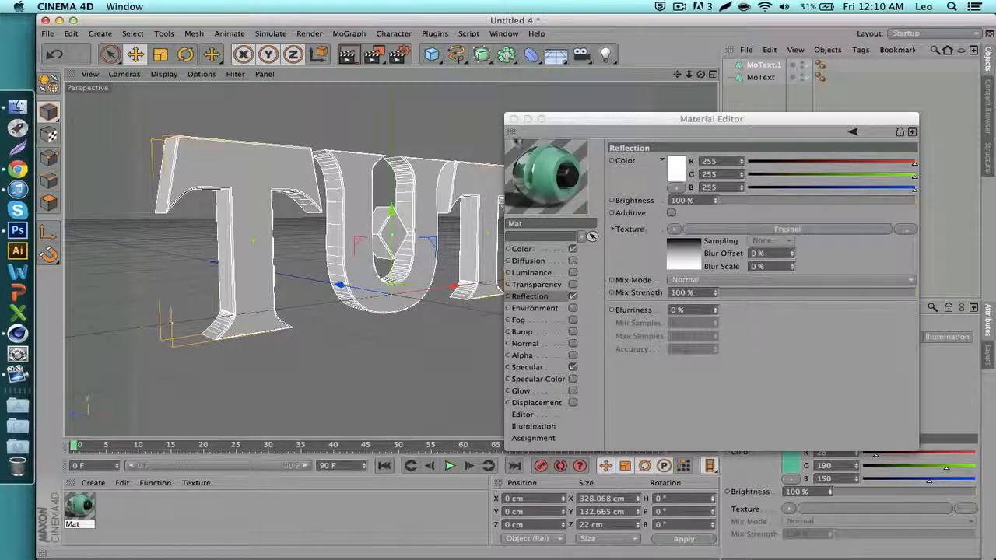
click(727, 200)
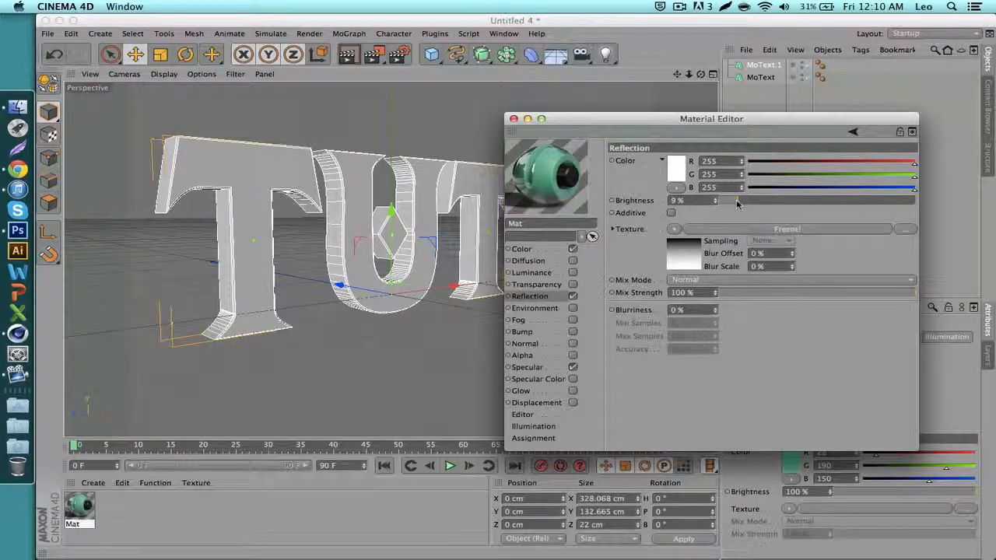
click(741, 293)
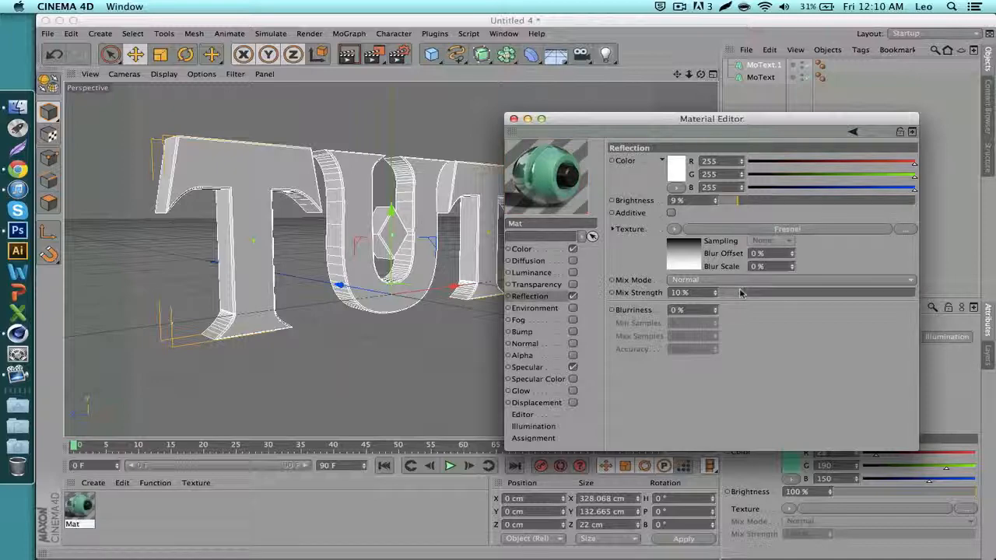
drag(740, 292, 737, 293)
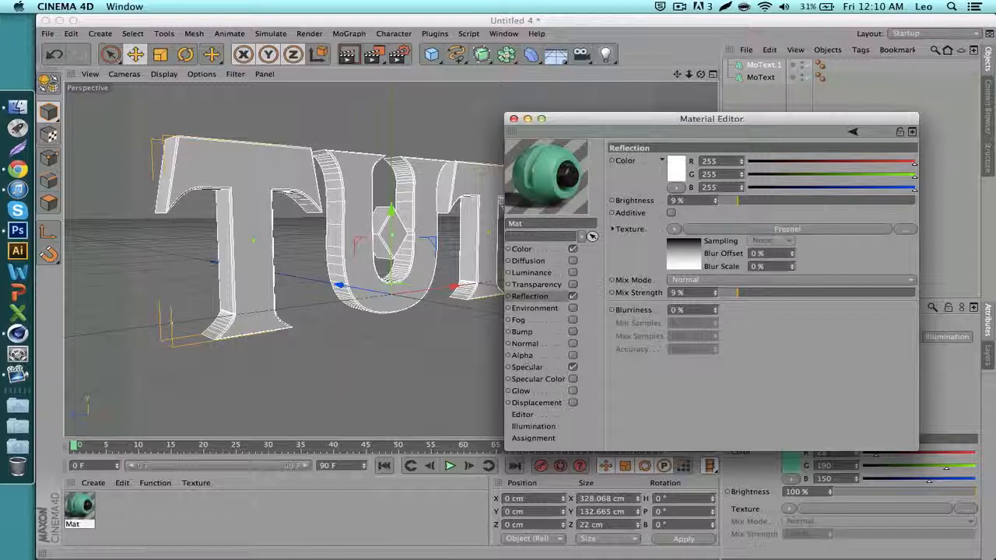
Step: Close the material's settings and apply the teal material to the MoText.1 outline text
click(513, 118)
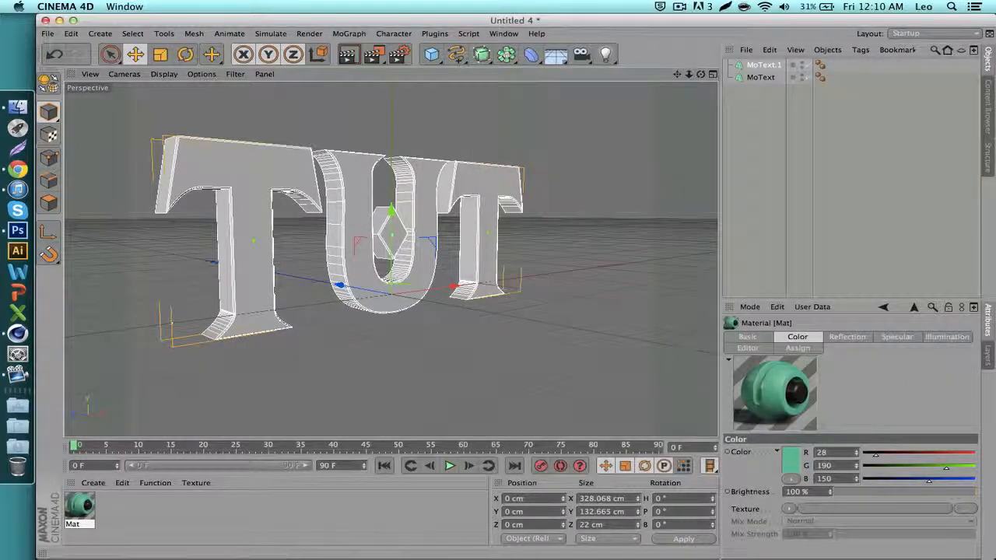
drag(79, 506, 330, 265)
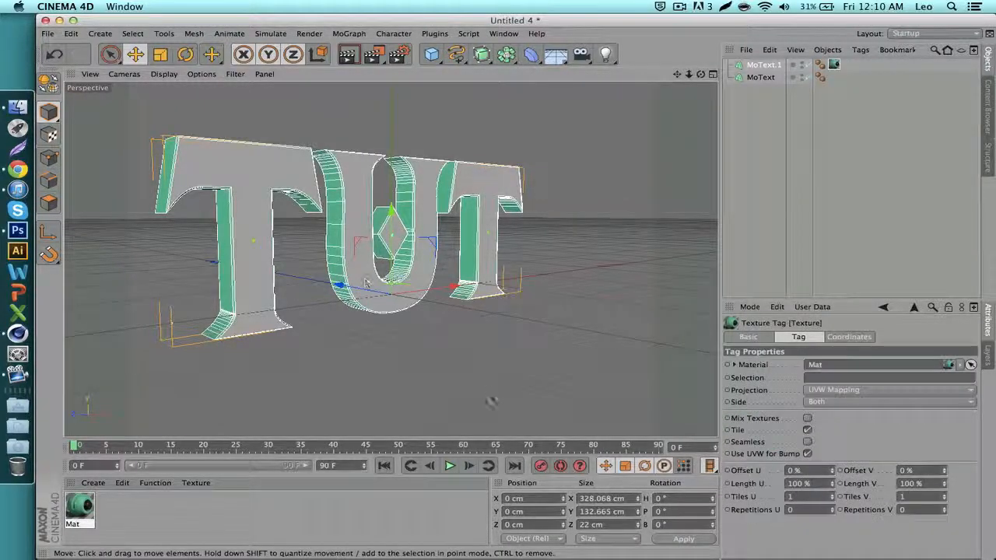
click(491, 400)
mouse_move(701, 74)
mouse_down()
mouse_move(645, 78)
mouse_move(592, 106)
mouse_move(545, 74)
mouse_move(697, 74)
mouse_up()
Step: Select the inner MoText object, create a second material and set its preview to Object (Soft Shadow)
click(762, 78)
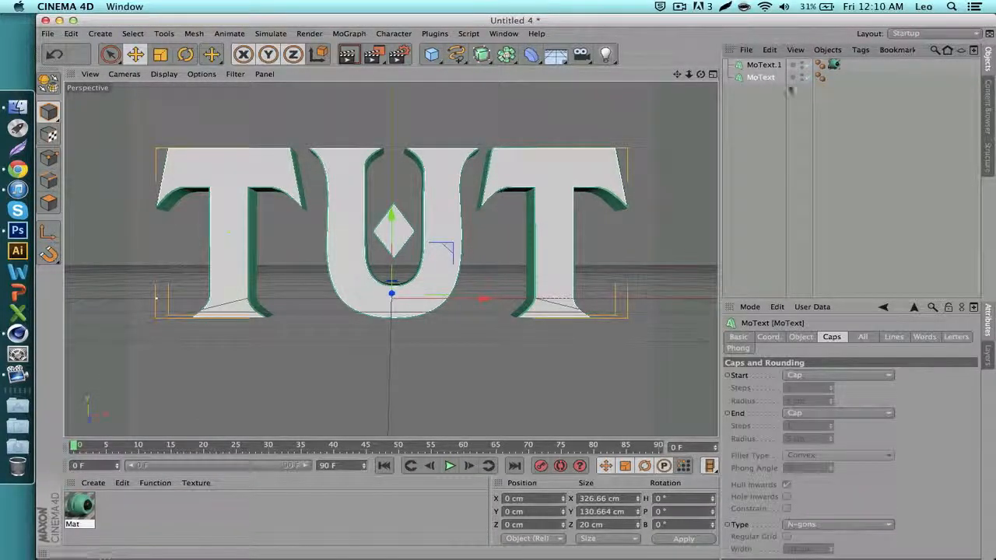
double_click(153, 507)
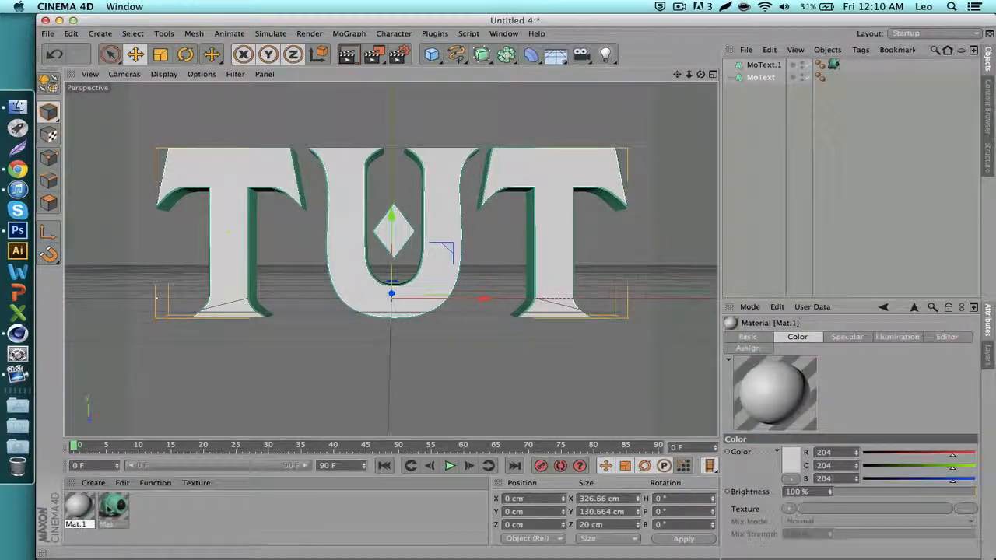
double_click(78, 506)
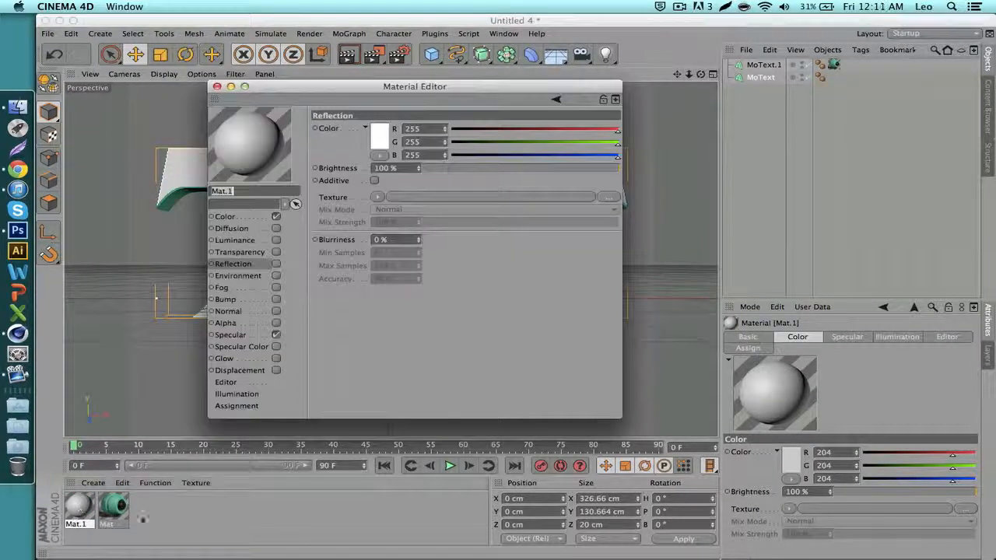
right_click(249, 167)
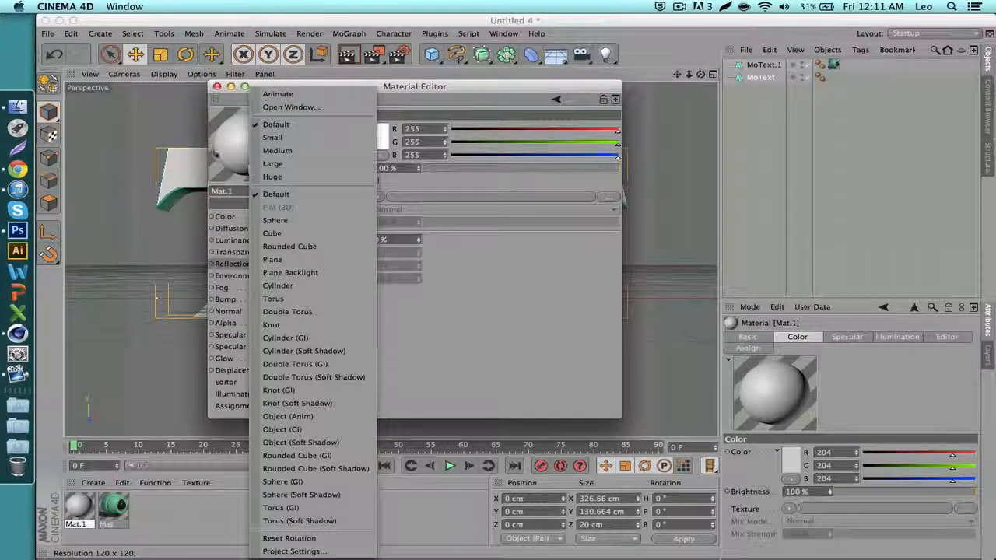
click(309, 449)
Step: Set the second material's reflection color to dark grey, RGB 71, 71, 71
click(379, 139)
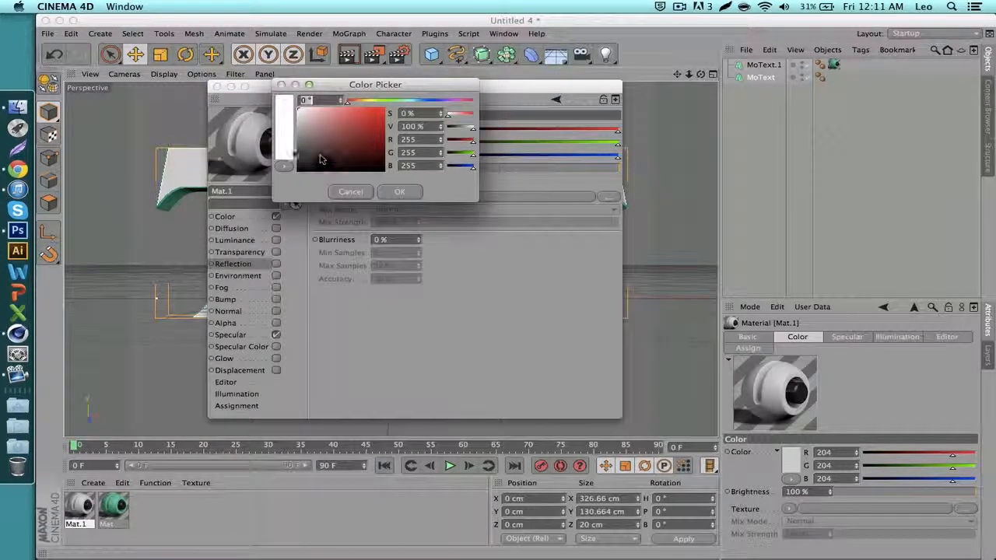
drag(314, 152, 280, 157)
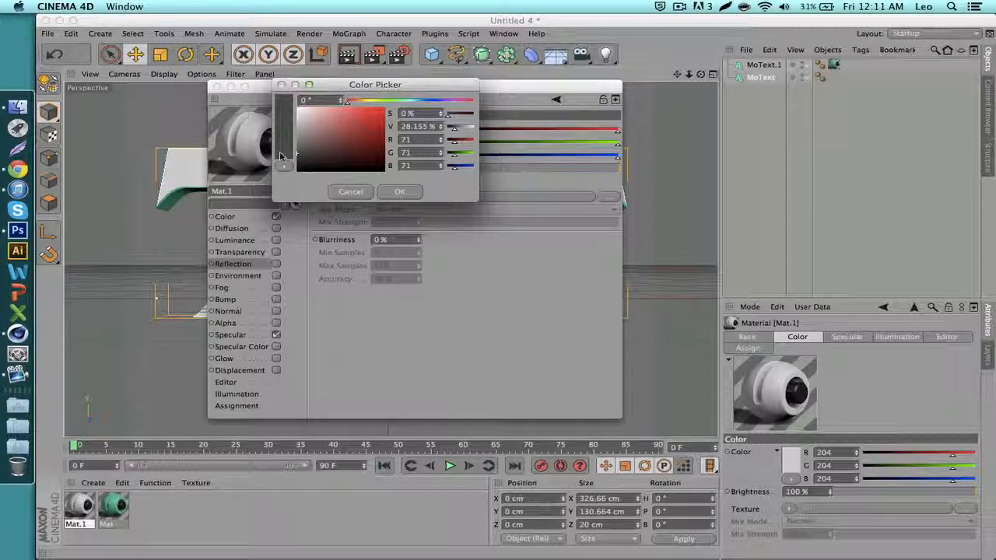
key(Return)
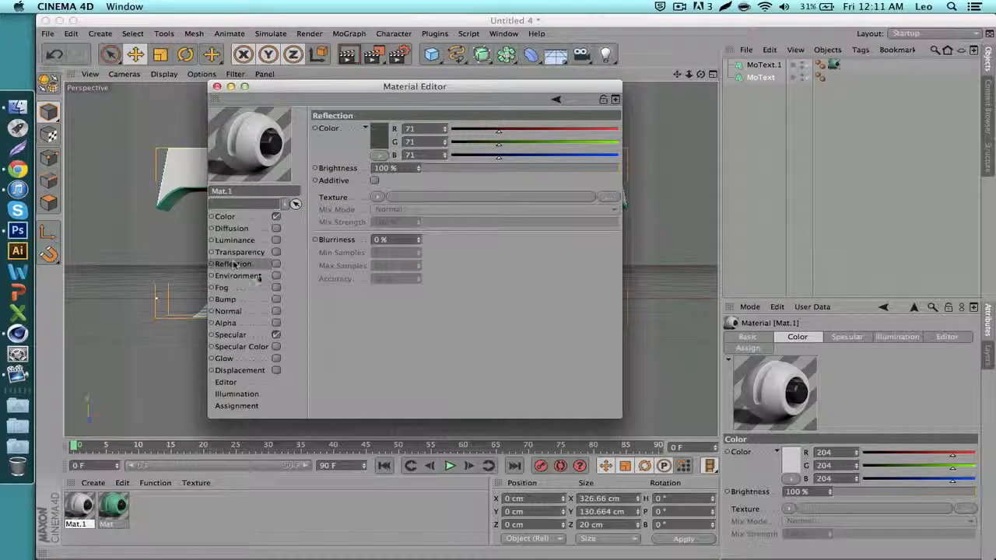
Step: Set the second material's base color to dark grey, RGB 76, 76, 76, and apply the material to the inner MoText object
click(228, 218)
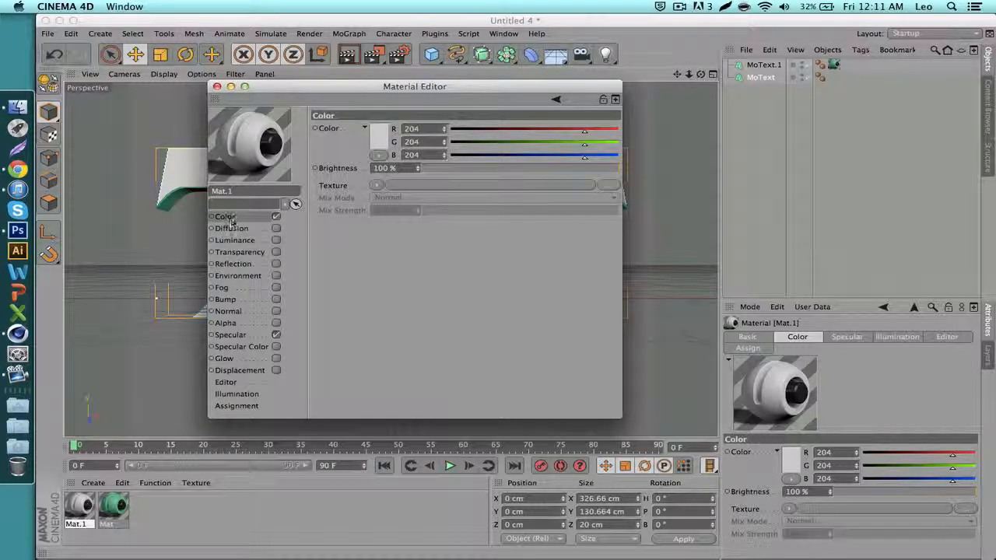
click(231, 264)
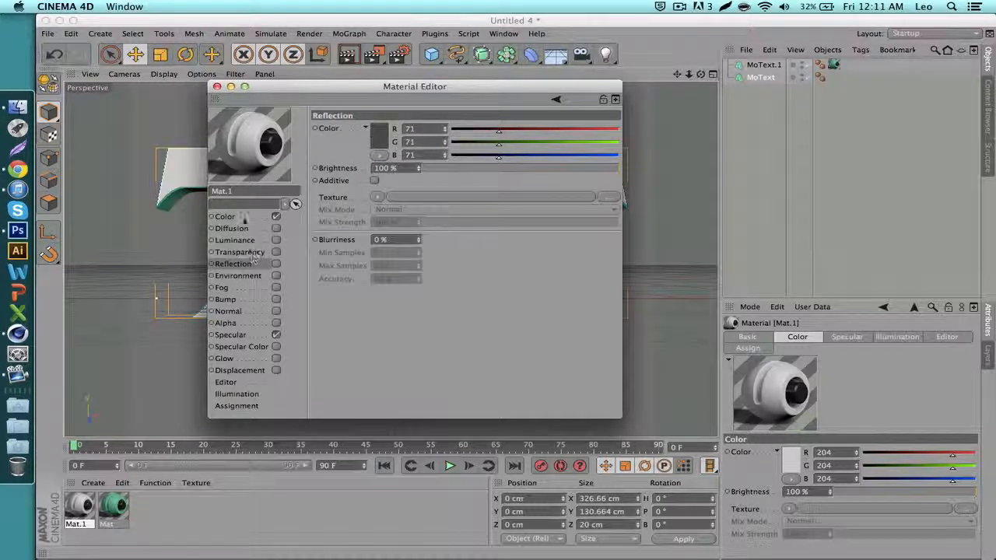
click(229, 218)
click(378, 139)
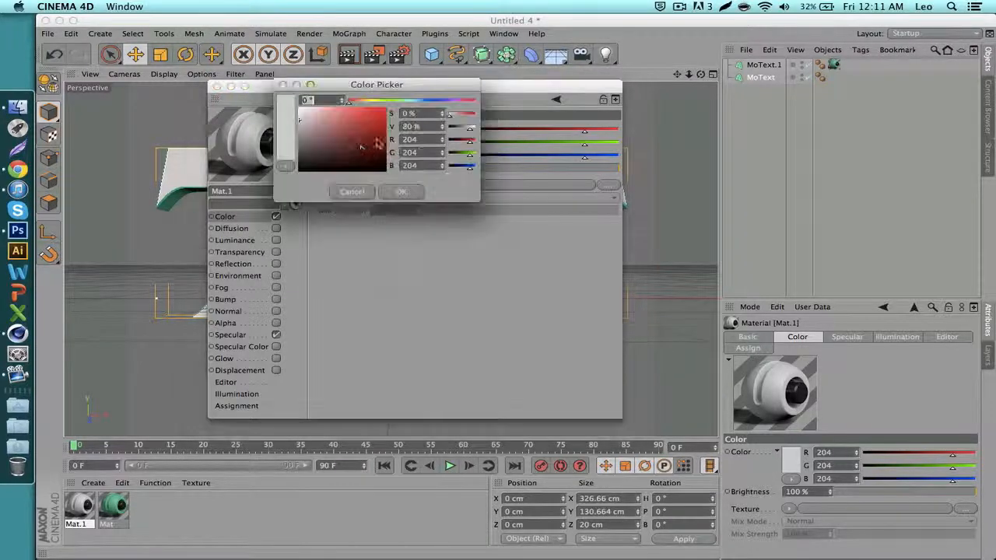
drag(358, 150, 286, 156)
key(Return)
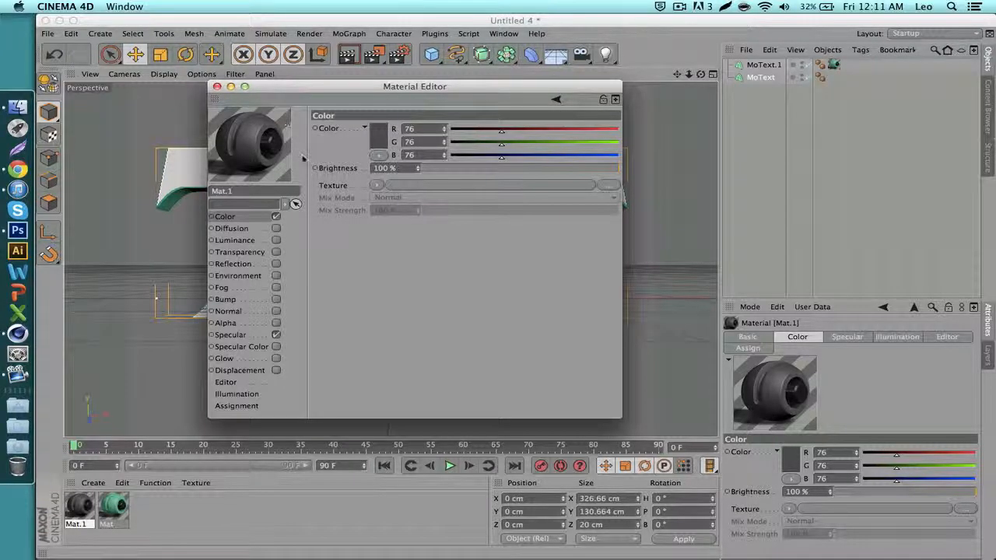
click(91, 542)
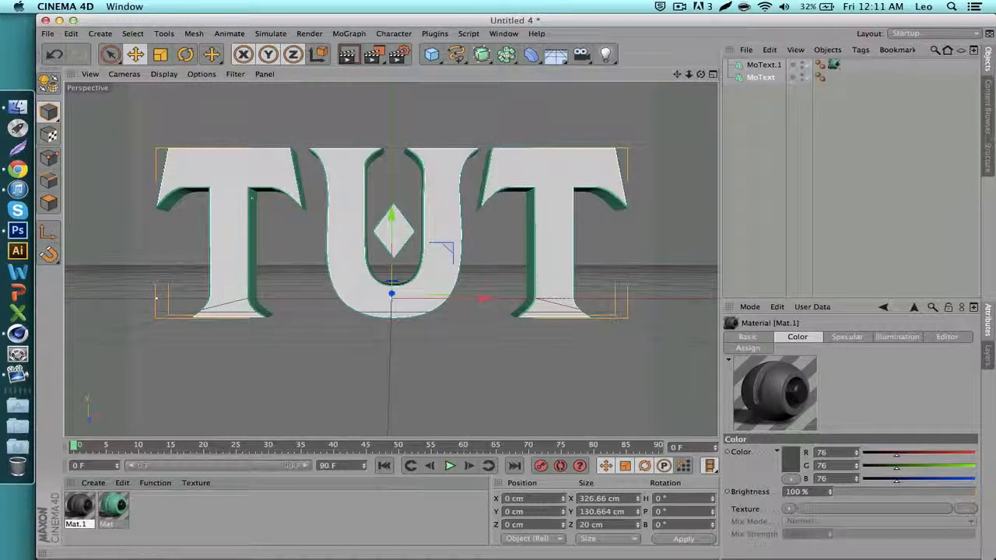
drag(239, 199, 239, 198)
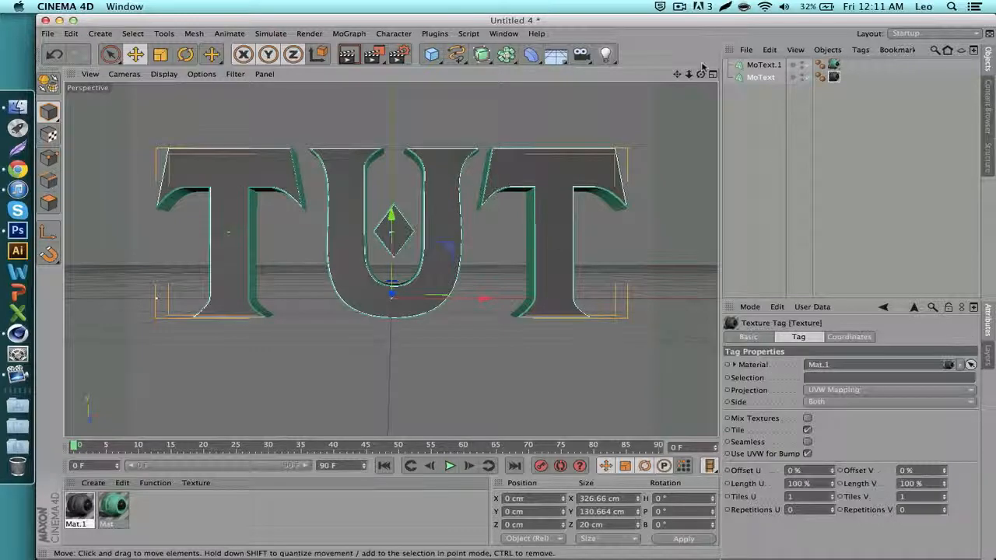
drag(689, 74, 691, 79)
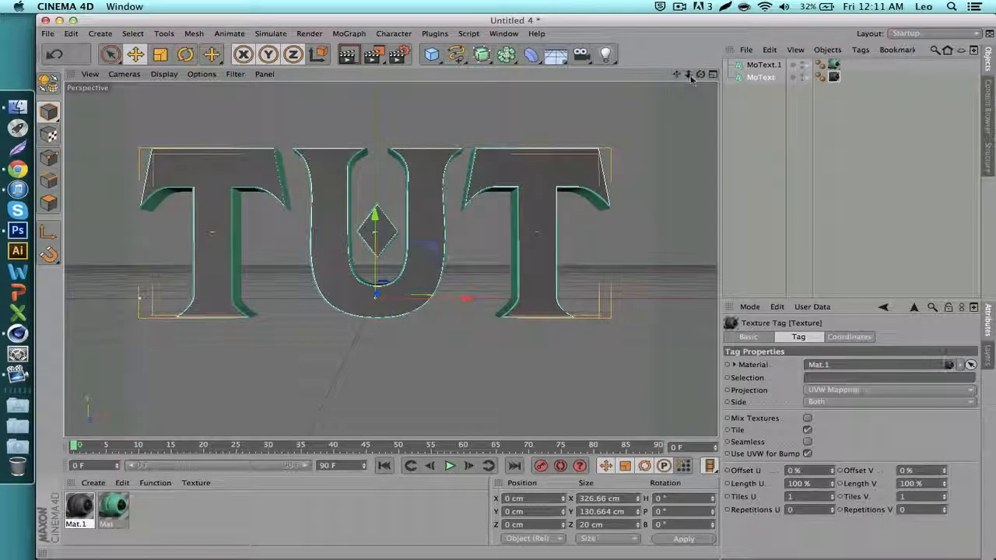
Step: Break the inner MoText object into 20 random pieces with the Thrausi plugin
click(766, 78)
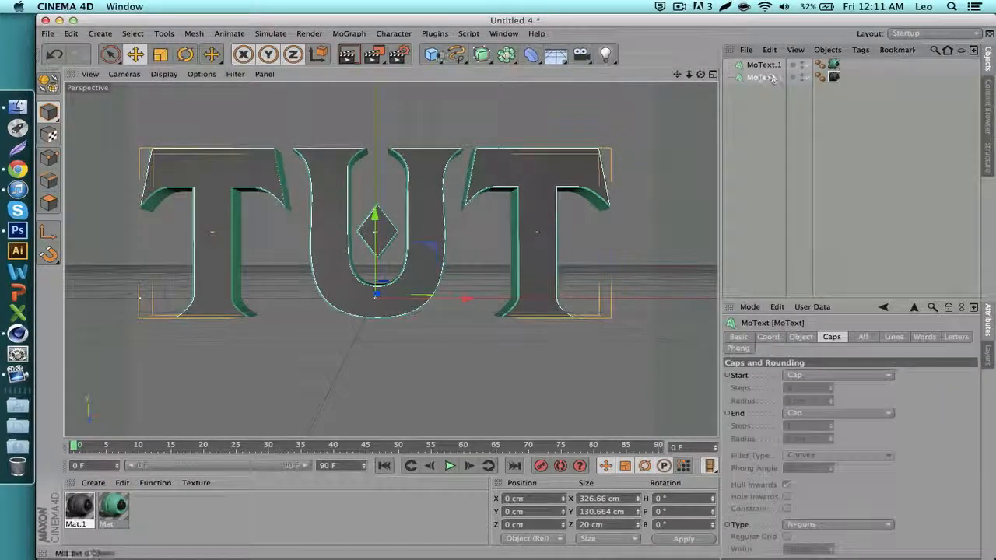
click(432, 33)
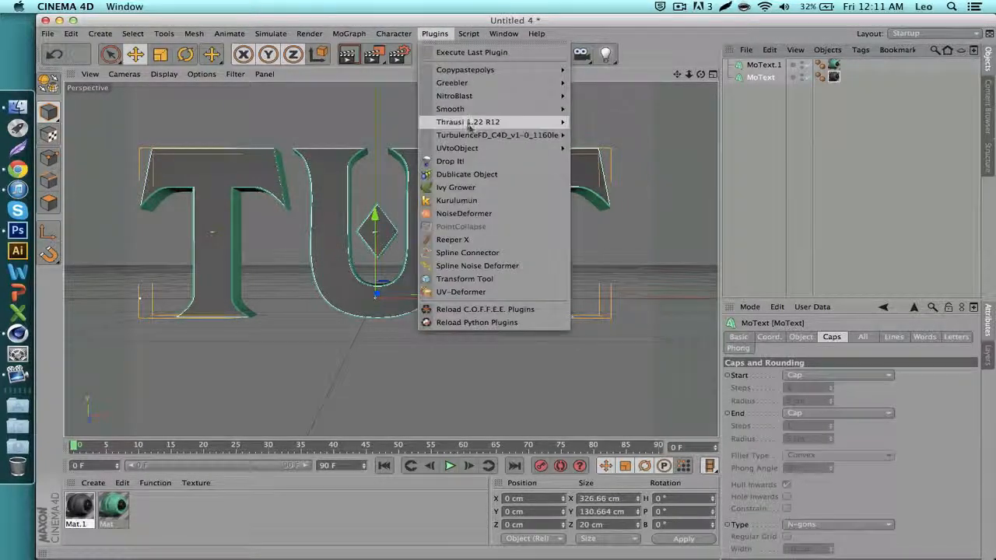
mouse_move(470, 124)
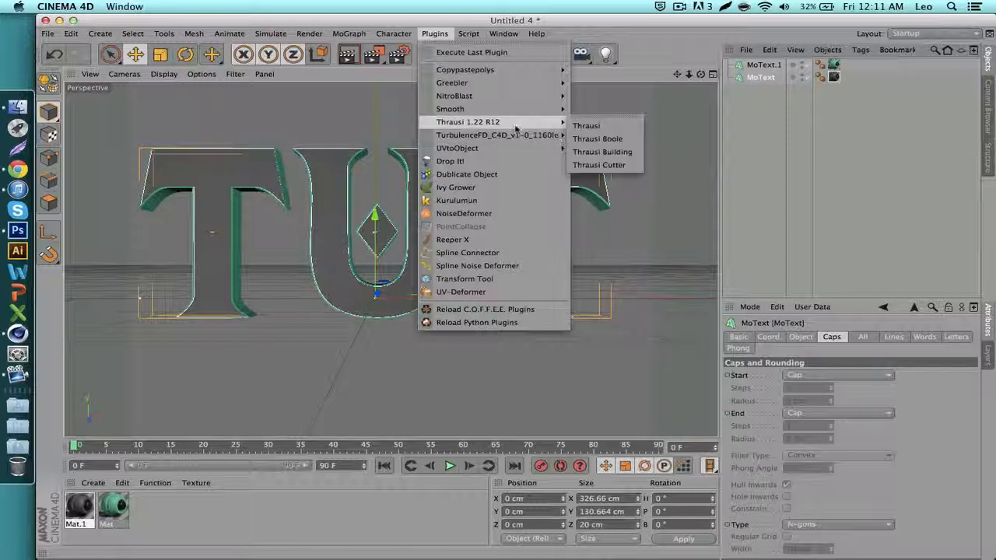
click(588, 125)
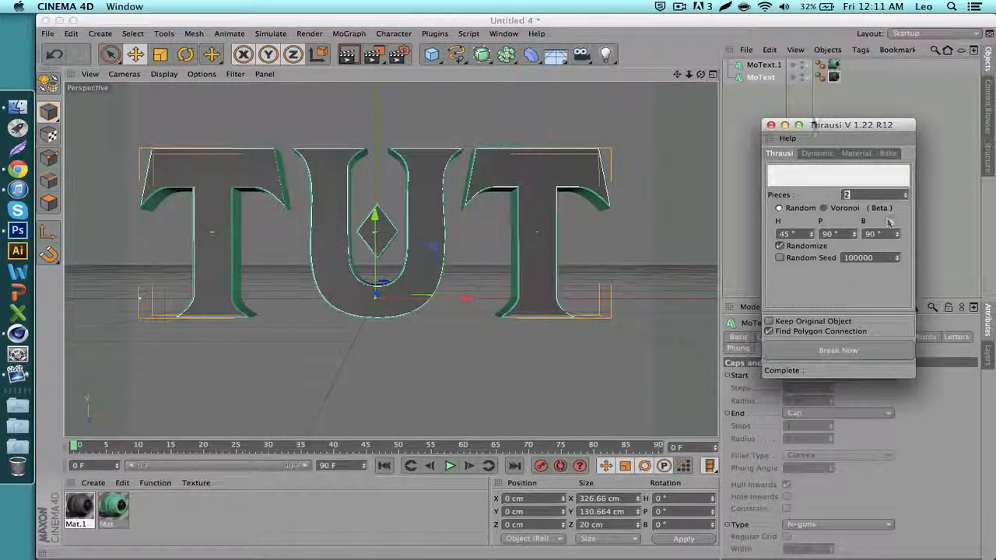
drag(840, 129, 891, 129)
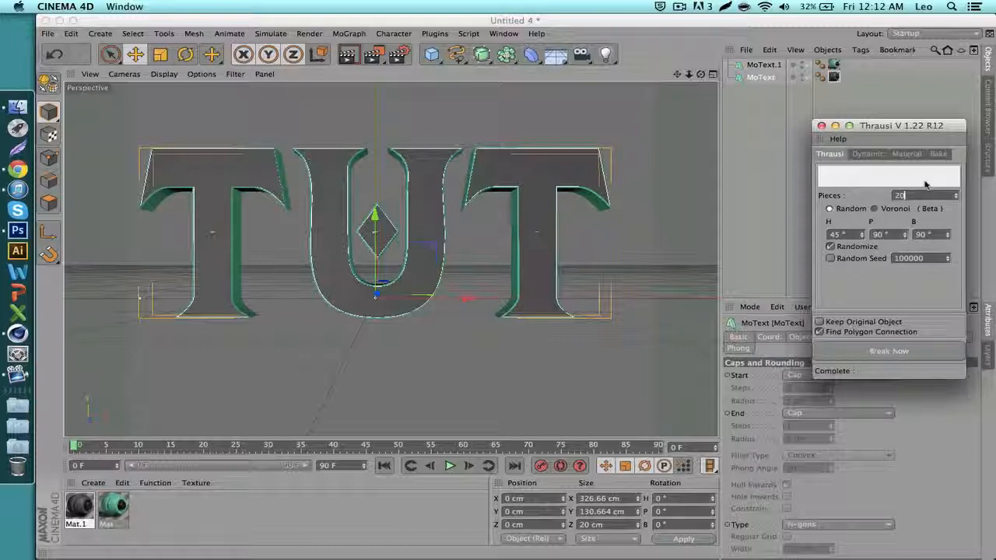
click(895, 351)
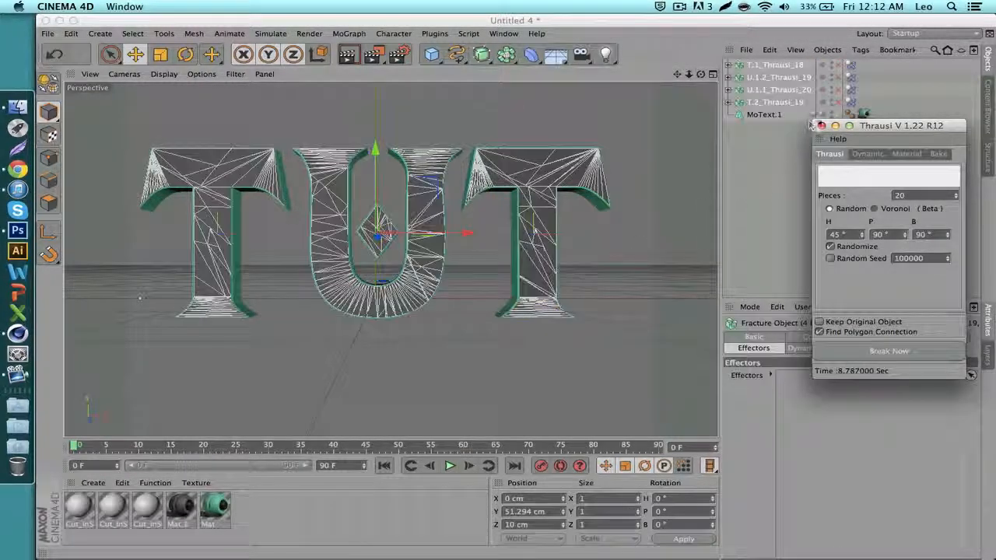
click(821, 125)
Step: Check the broken letters' pieces and group all four Thrausi fracture objects under one null
click(764, 102)
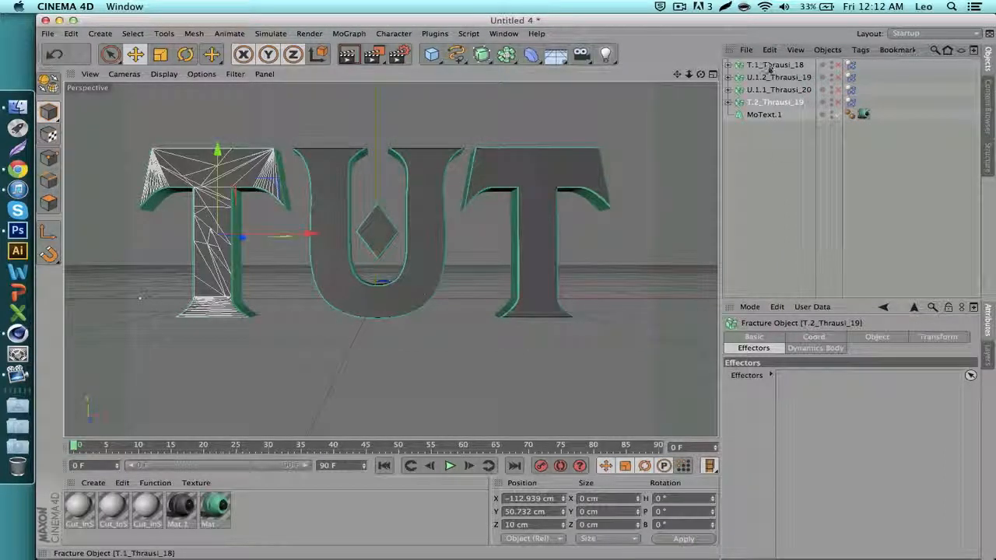
click(772, 65)
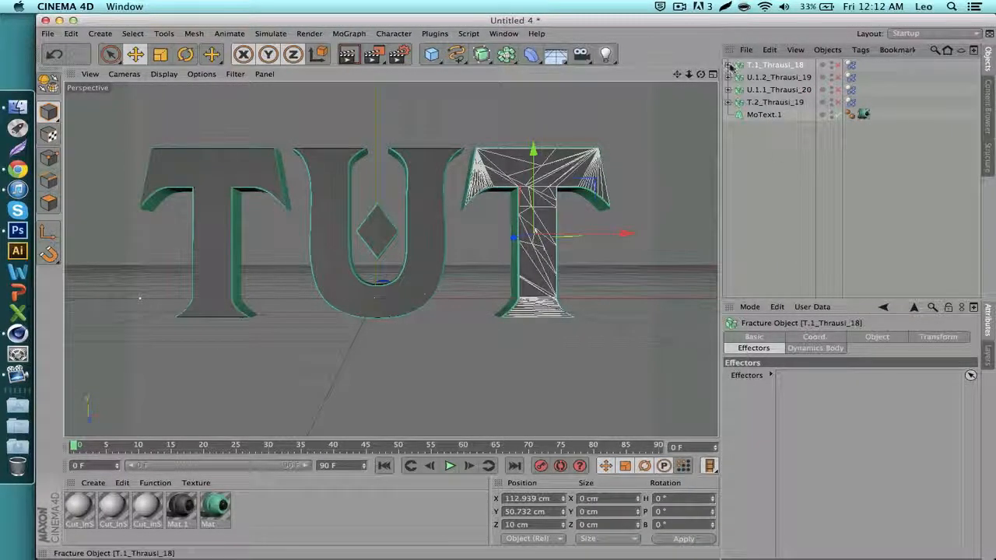
click(728, 66)
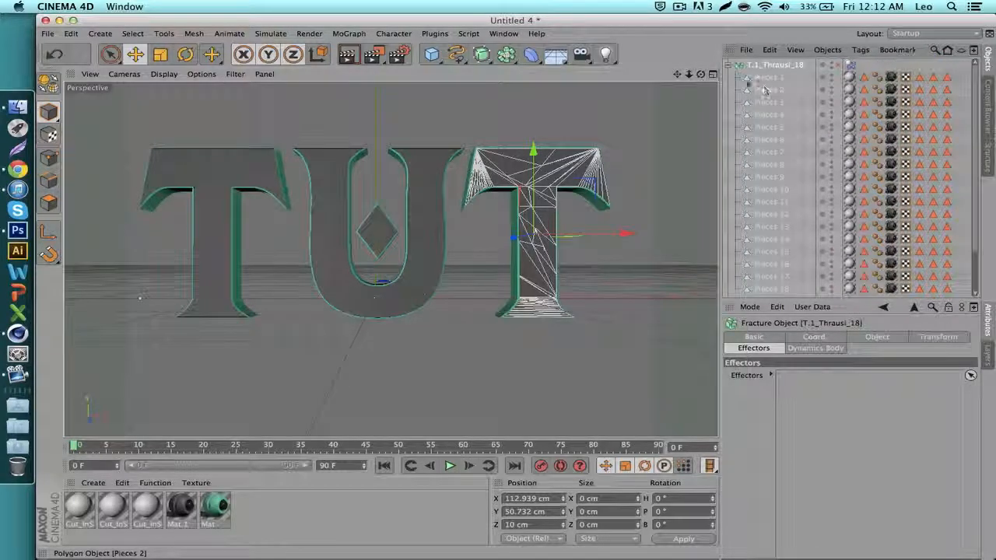
click(728, 66)
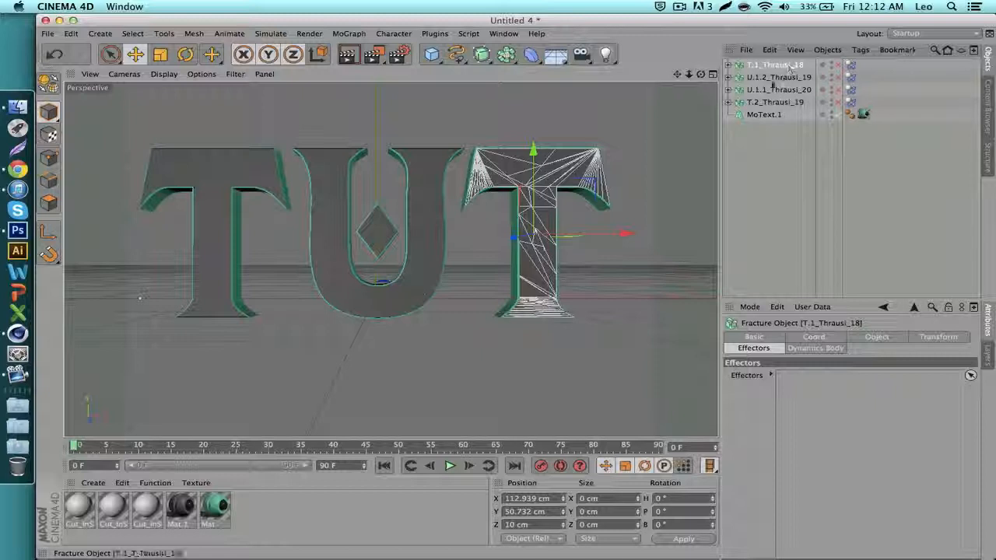
shift+click(764, 100)
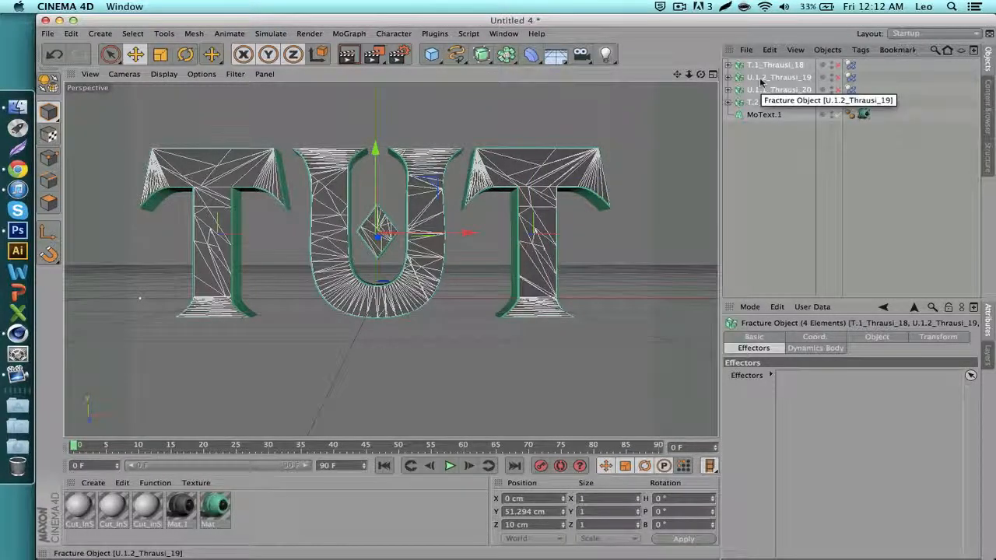
key(alt+g)
Step: Rename the null that holds the fracture objects as Thrausi
double_click(755, 65)
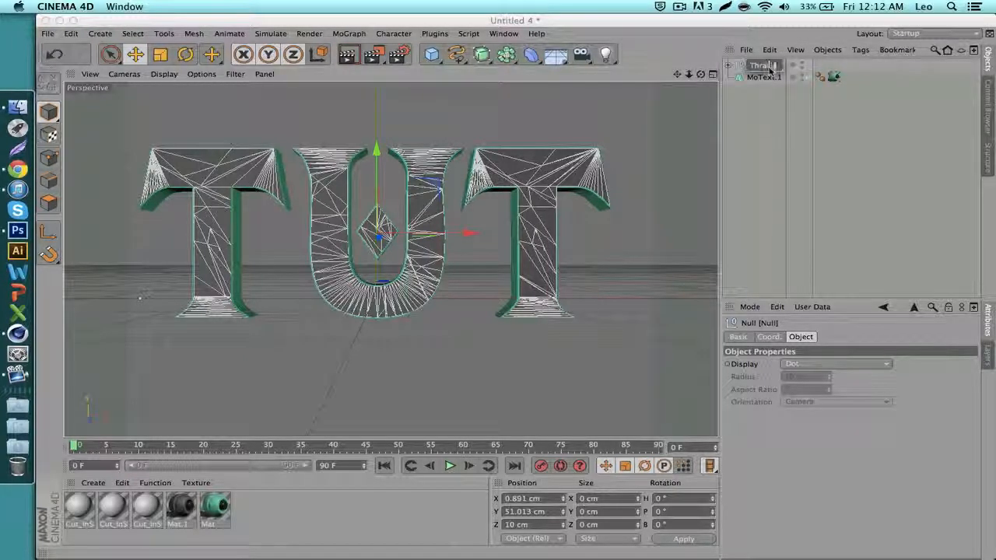
text(Thrasi)
key(Return)
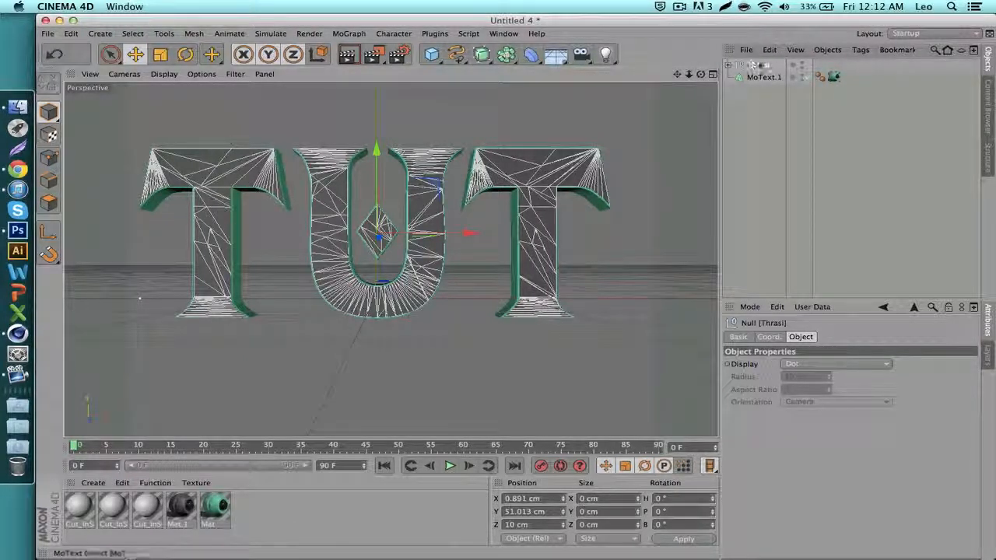
double_click(759, 65)
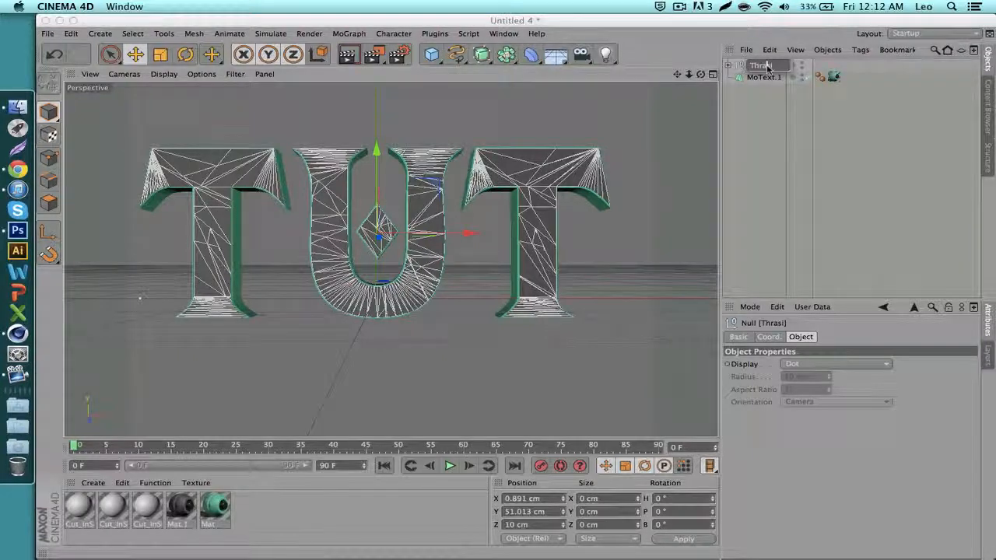
text(u)
key(Return)
Step: Select all four Thrausi fracture objects and assign a new Random effector to them
click(727, 65)
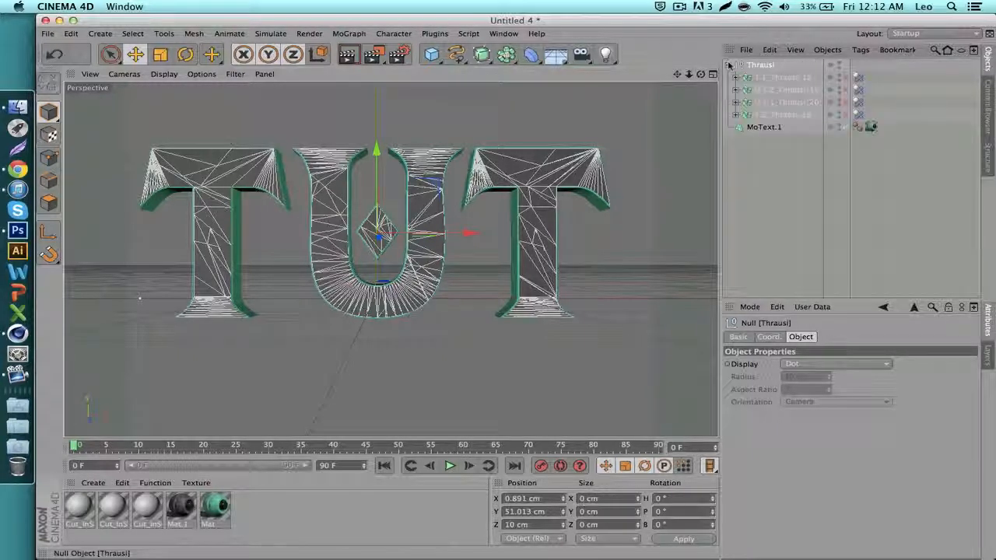
click(782, 78)
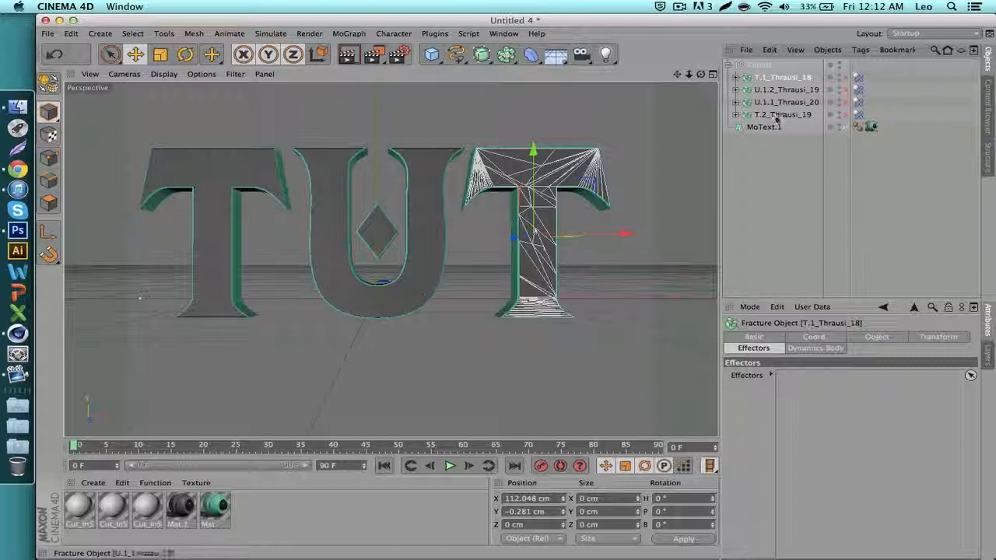
shift+click(776, 116)
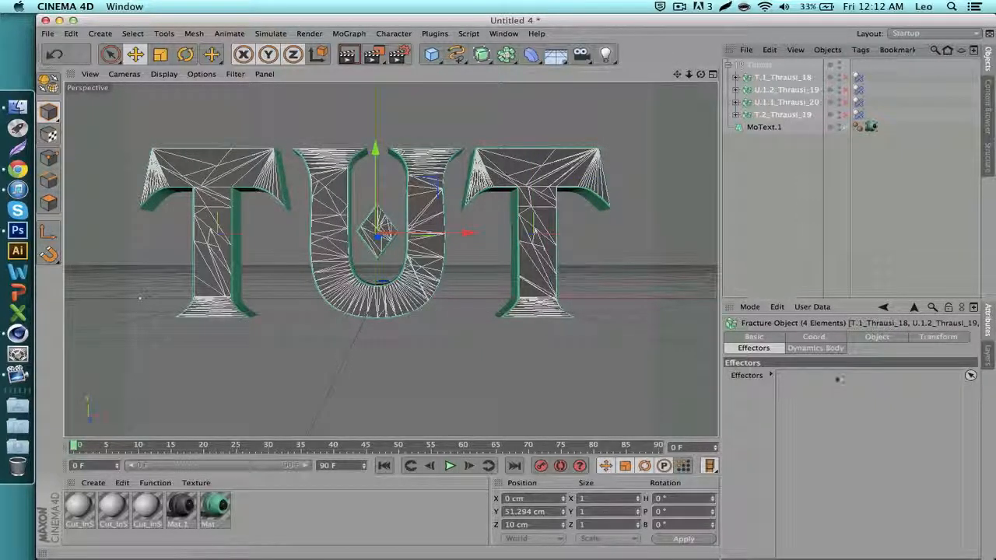
click(752, 338)
click(801, 340)
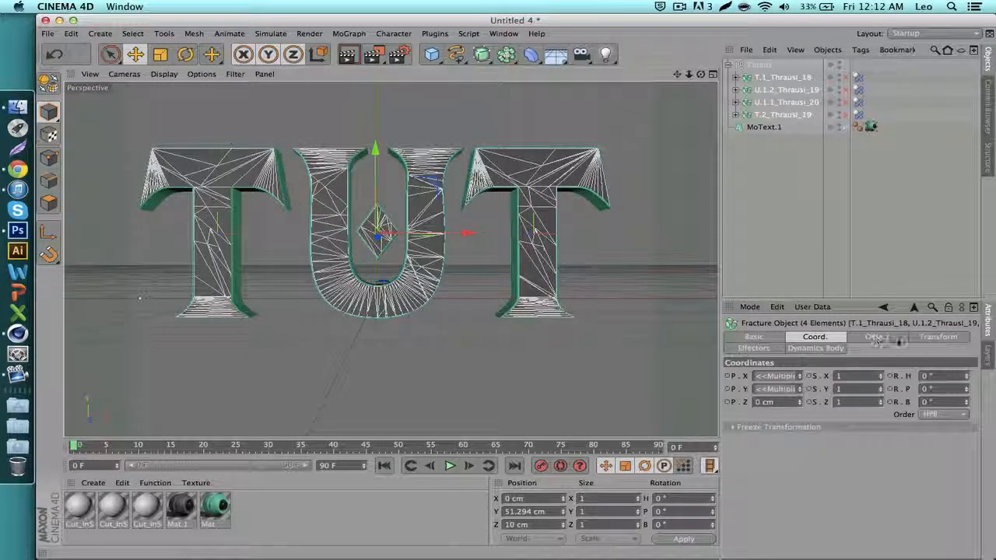
click(899, 342)
click(753, 349)
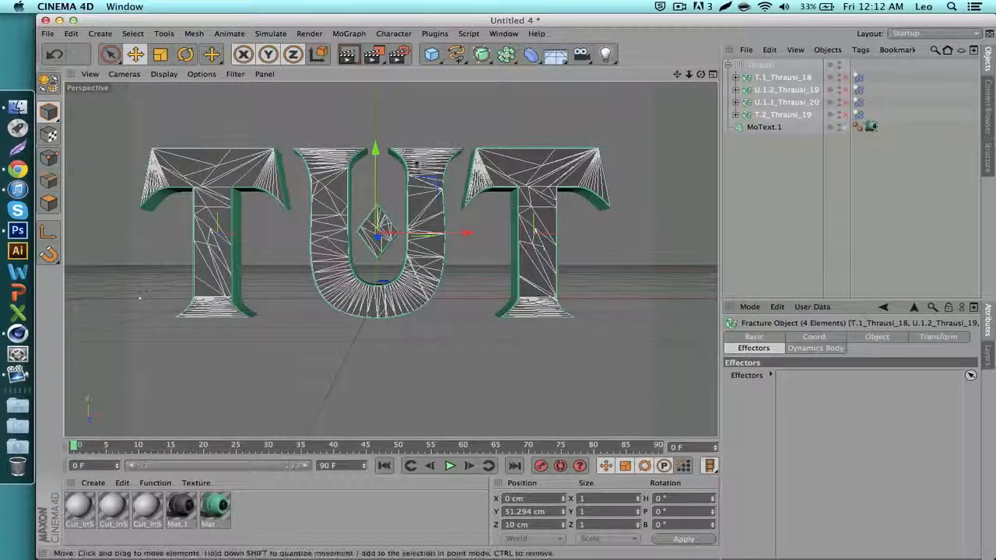
click(348, 34)
mouse_move(352, 52)
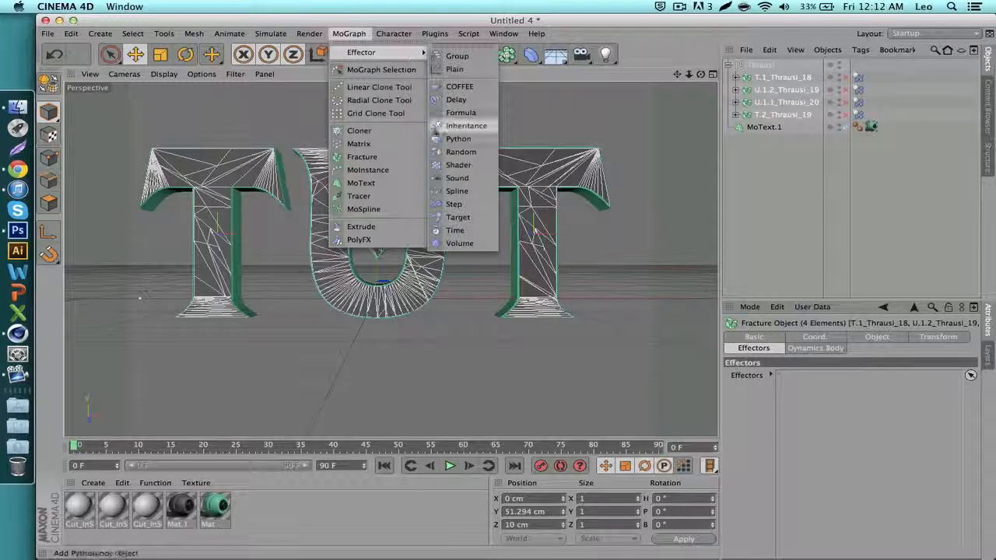
click(444, 155)
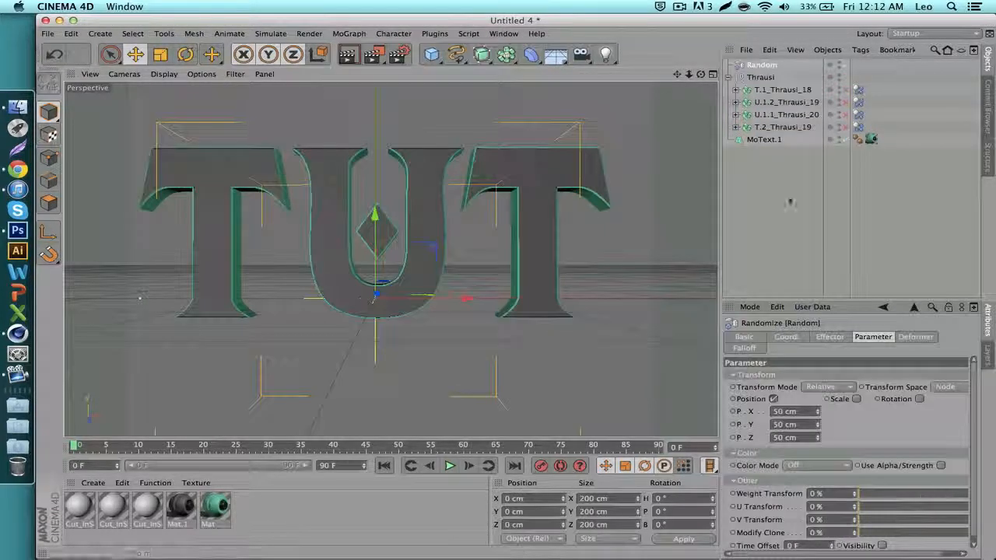
Step: Enable the four Thrausi fracture objects and set the Random effector's strength to 4%
click(783, 90)
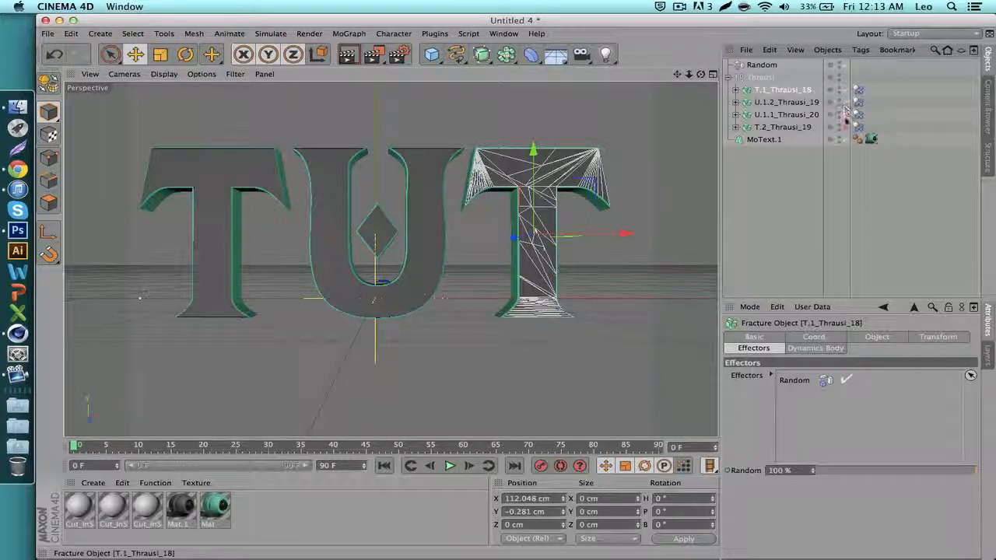
drag(845, 120, 845, 130)
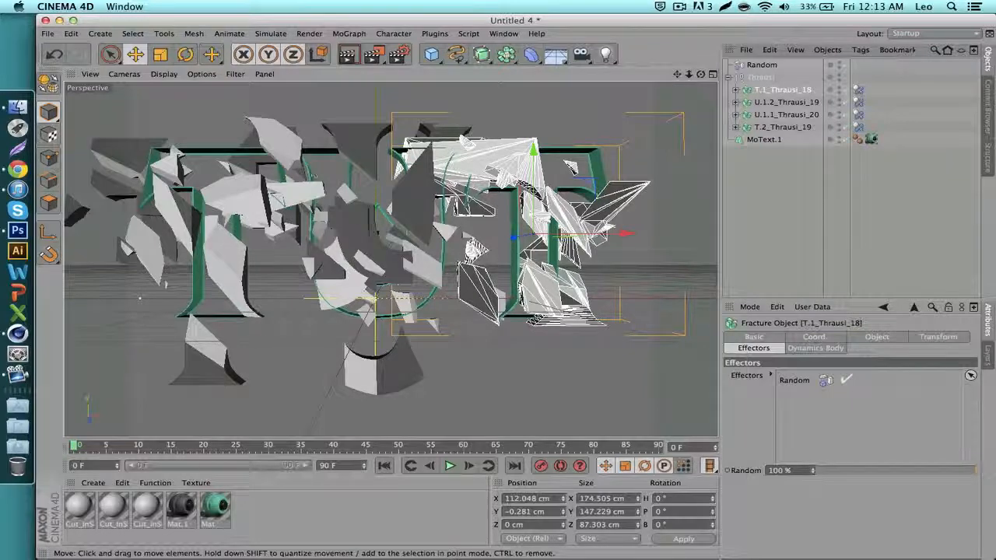
click(760, 66)
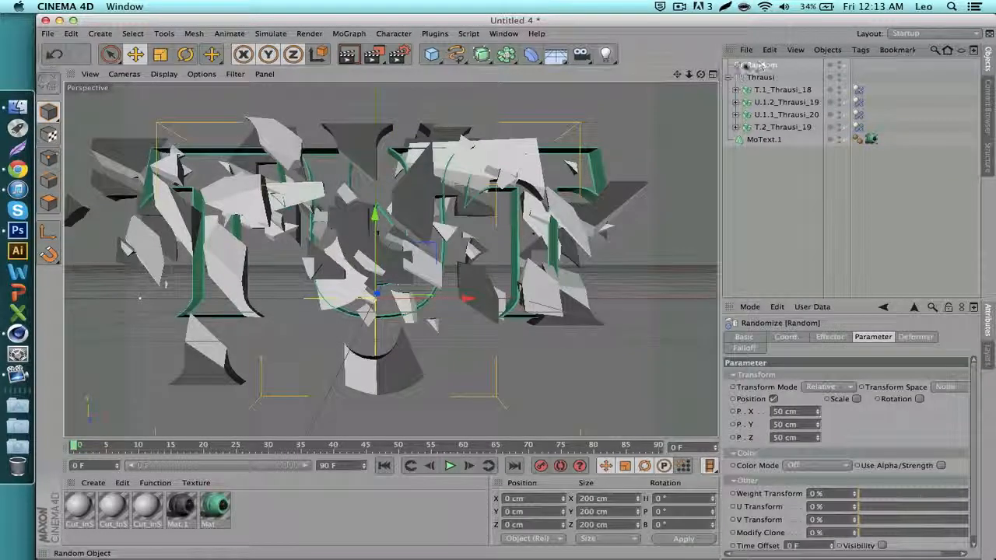
click(830, 338)
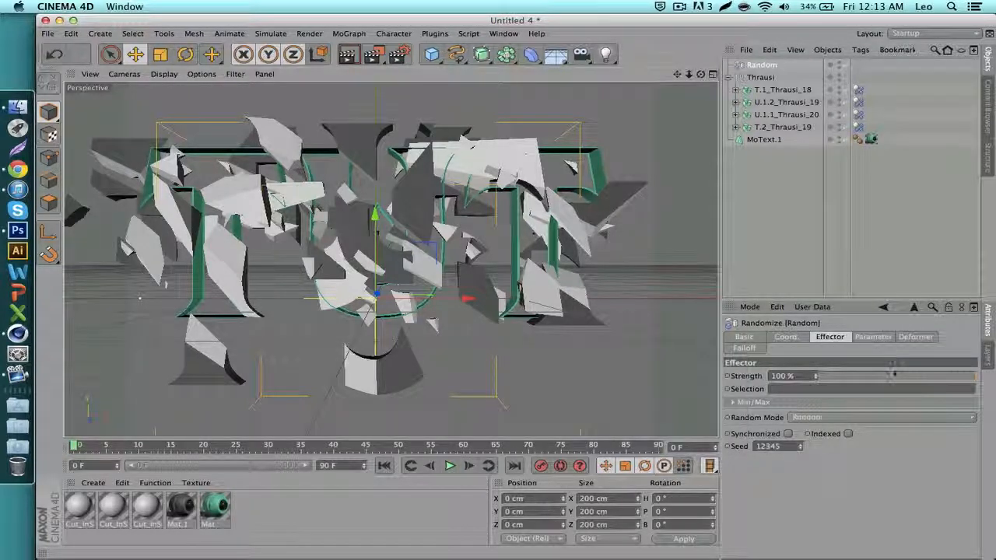
drag(903, 377, 827, 382)
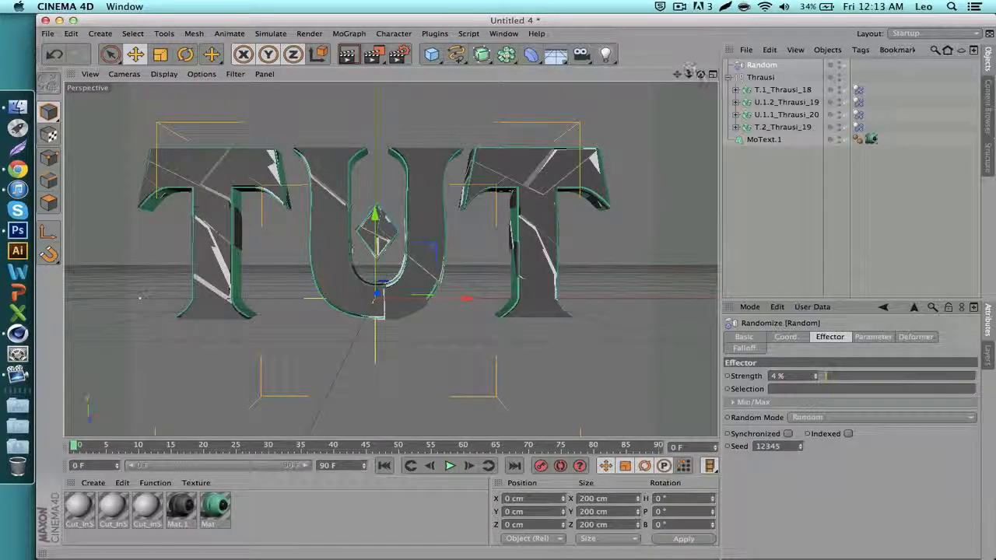
Step: Check the displaced pieces from the side and set the Random effector's X position offset to 1 cm
drag(701, 74, 607, 84)
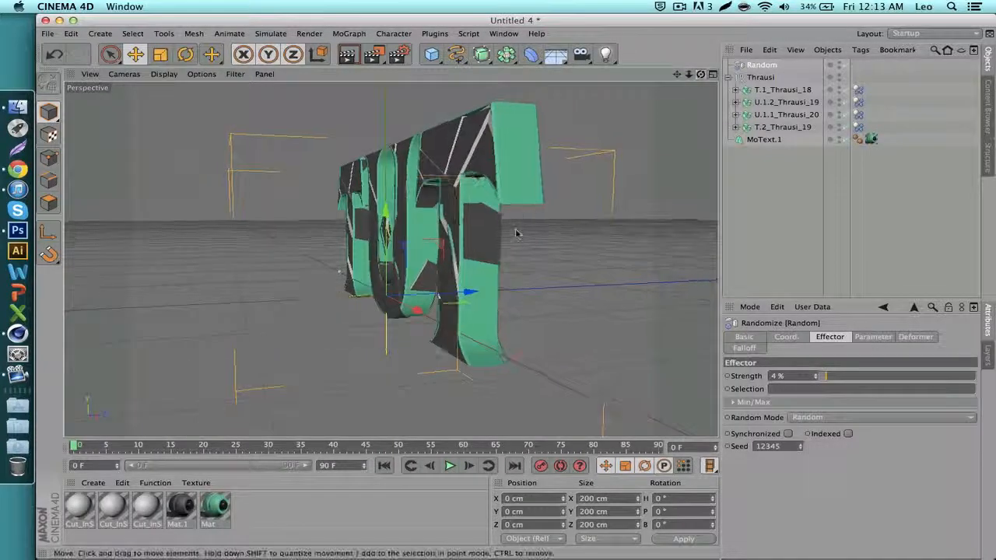
click(420, 284)
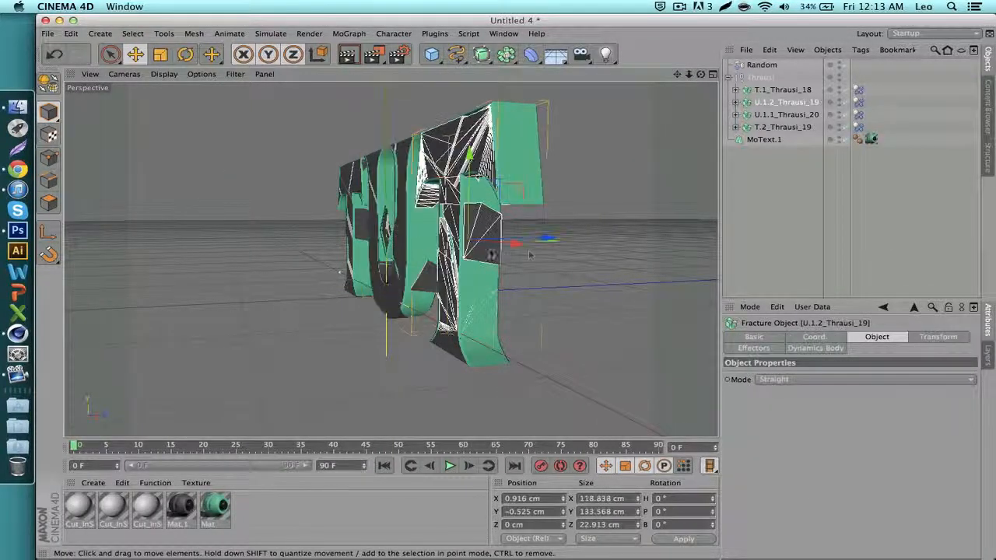
click(551, 298)
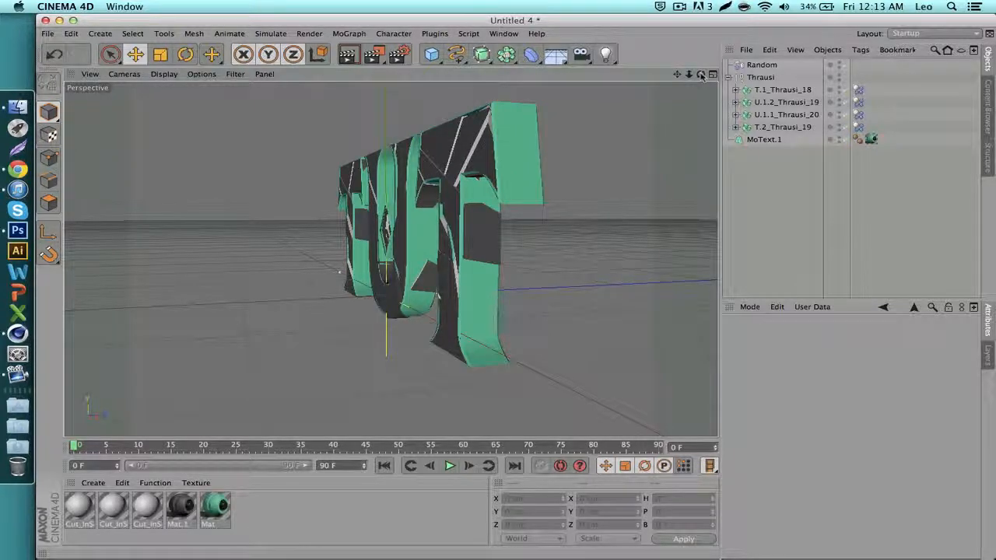
drag(701, 74, 747, 63)
click(761, 65)
click(830, 337)
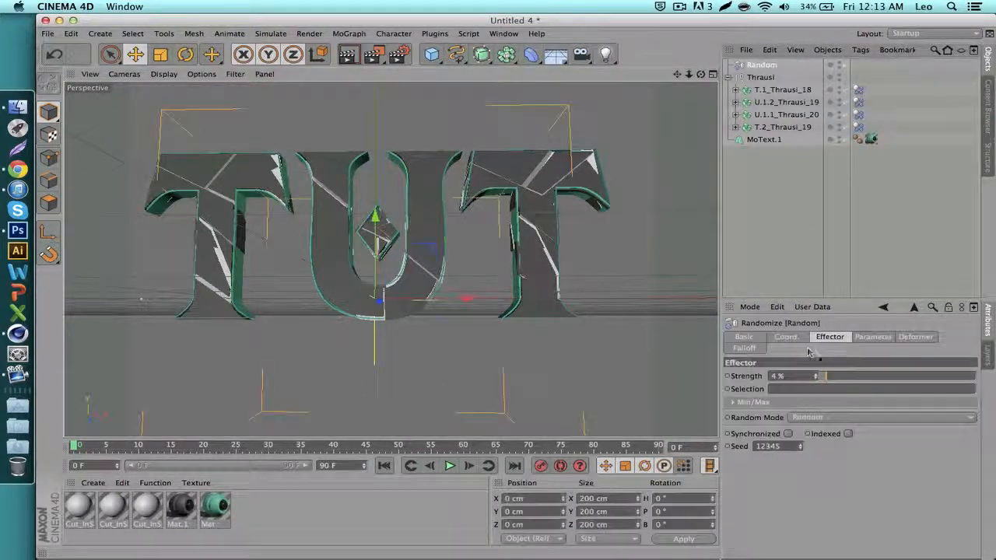
click(872, 338)
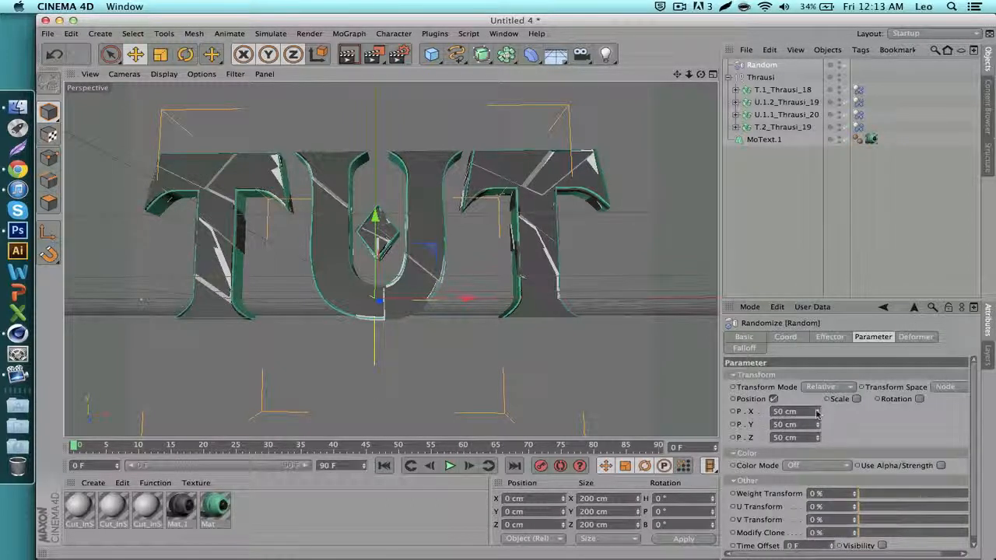
drag(816, 414, 816, 436)
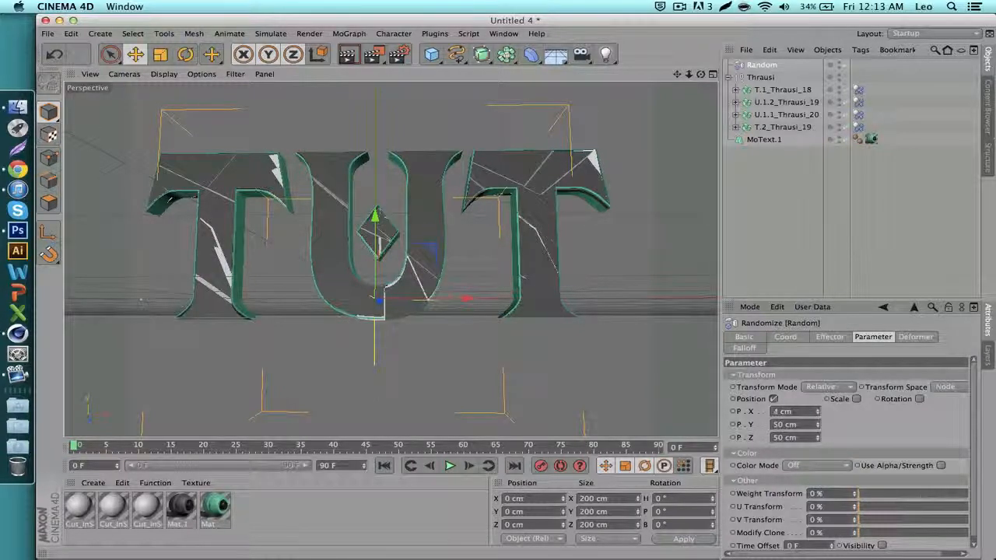
click(816, 414)
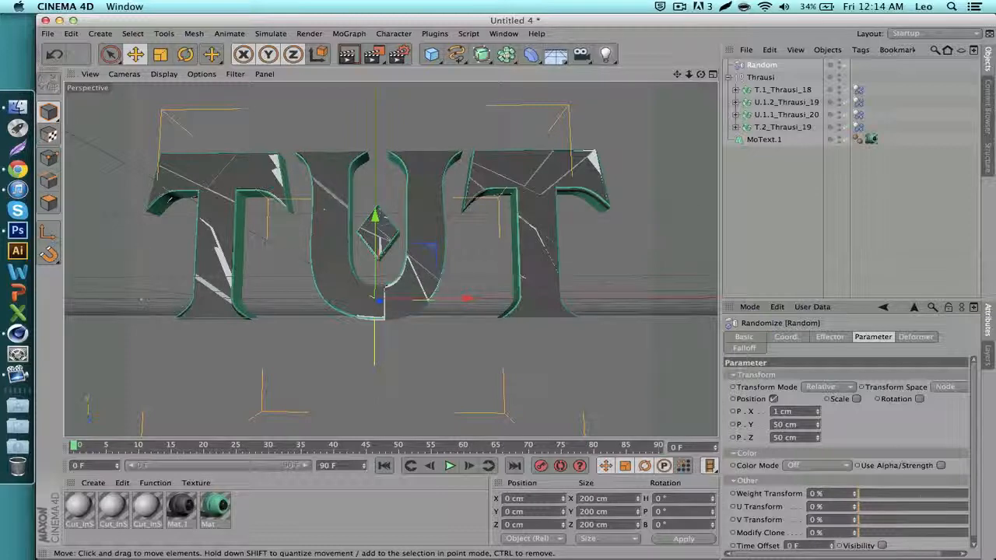
Step: Set the Random effector's position offsets to 11 cm in Z and 20 cm in Y
drag(700, 75, 700, 120)
click(818, 441)
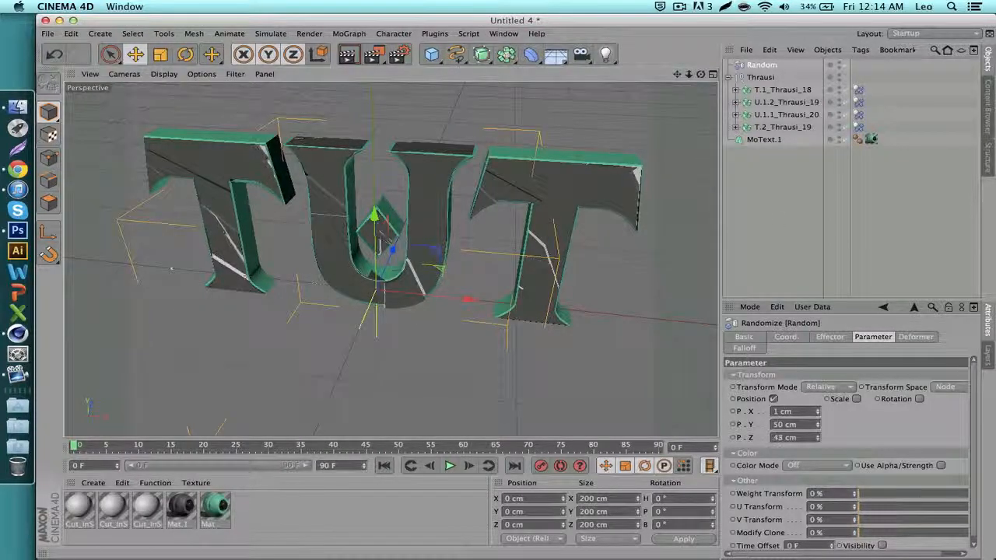
drag(818, 438, 818, 490)
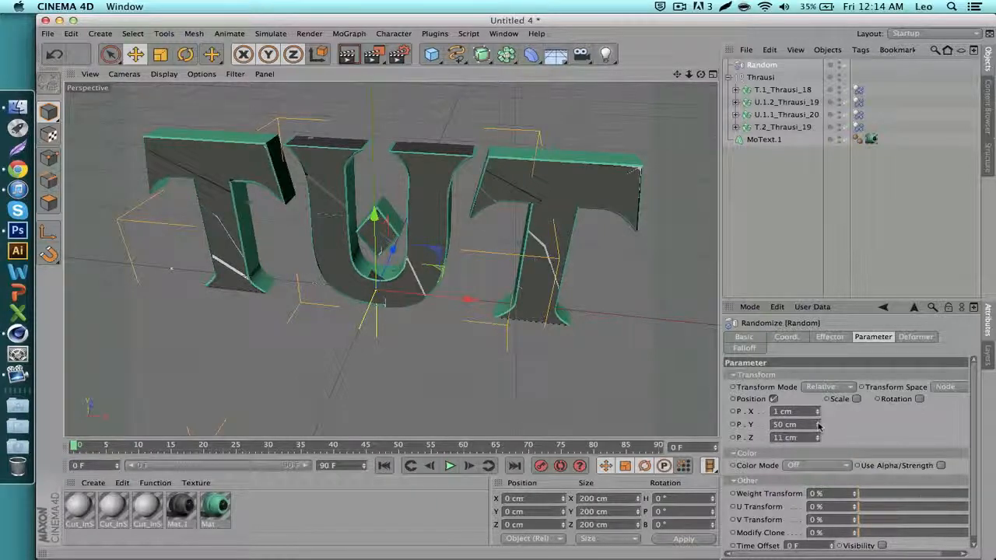
drag(818, 424, 818, 444)
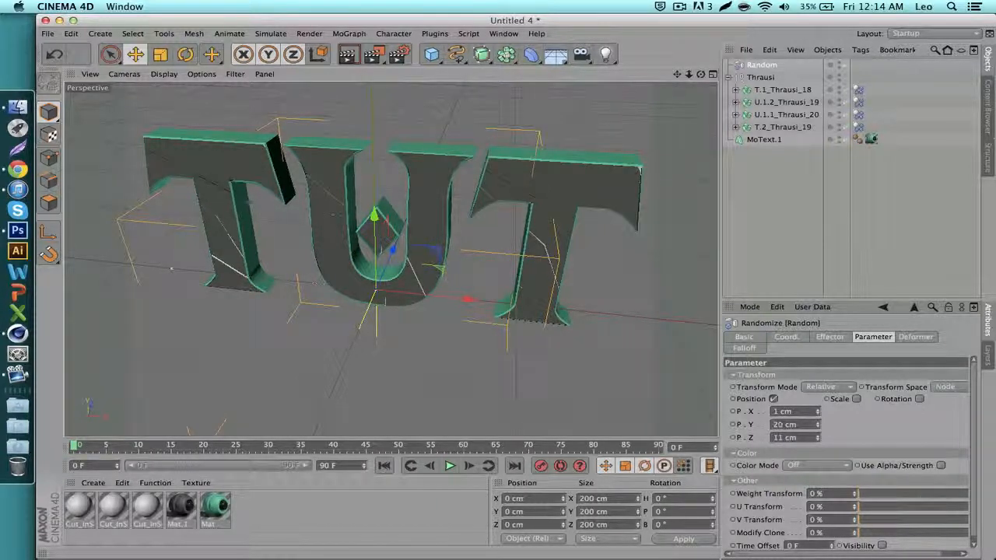
Step: Collapse the Thrausi null and nest it under the Random effector
drag(700, 74, 607, 86)
click(763, 79)
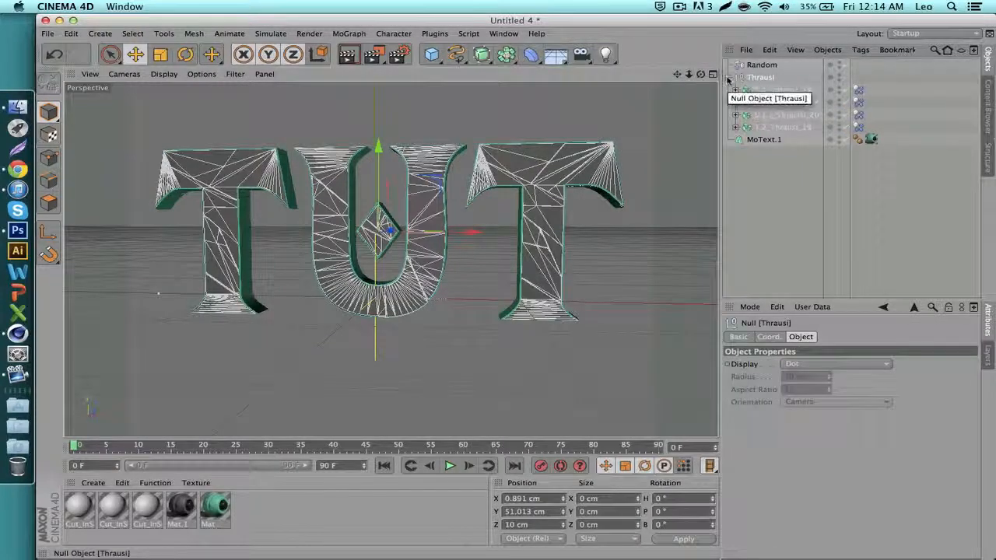
click(761, 91)
click(731, 78)
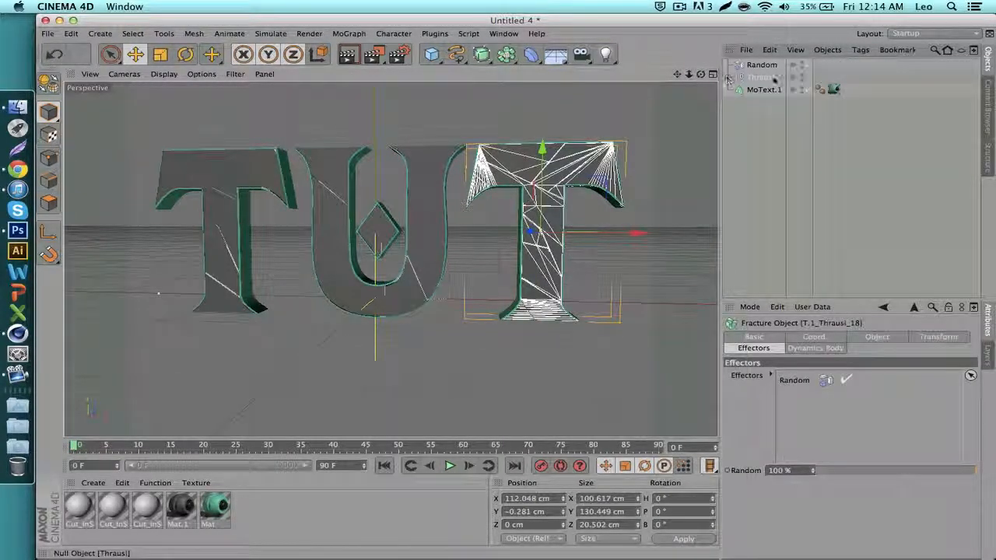
drag(757, 77, 728, 66)
Step: Add a Greebler object to the scene with the Greebler plugin
click(751, 65)
click(435, 33)
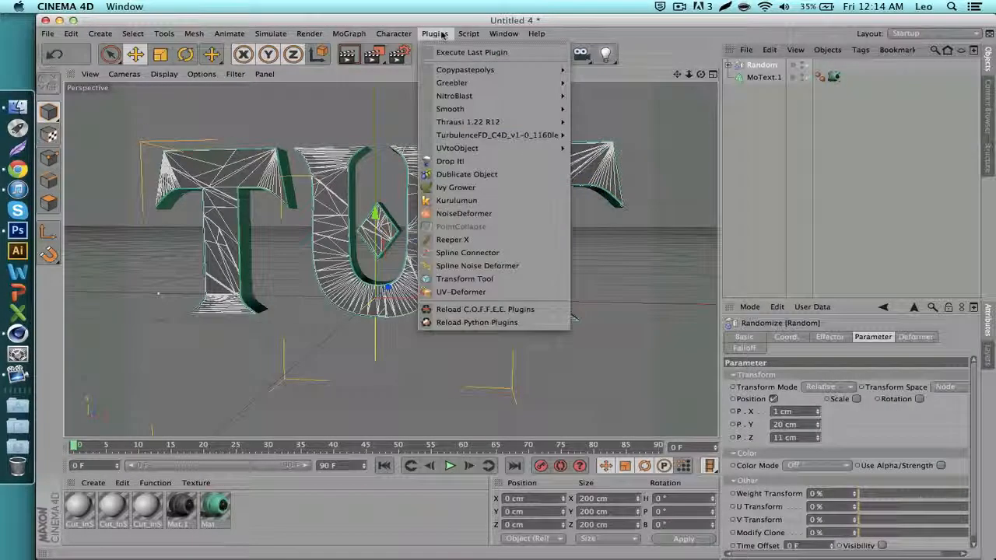
mouse_move(456, 85)
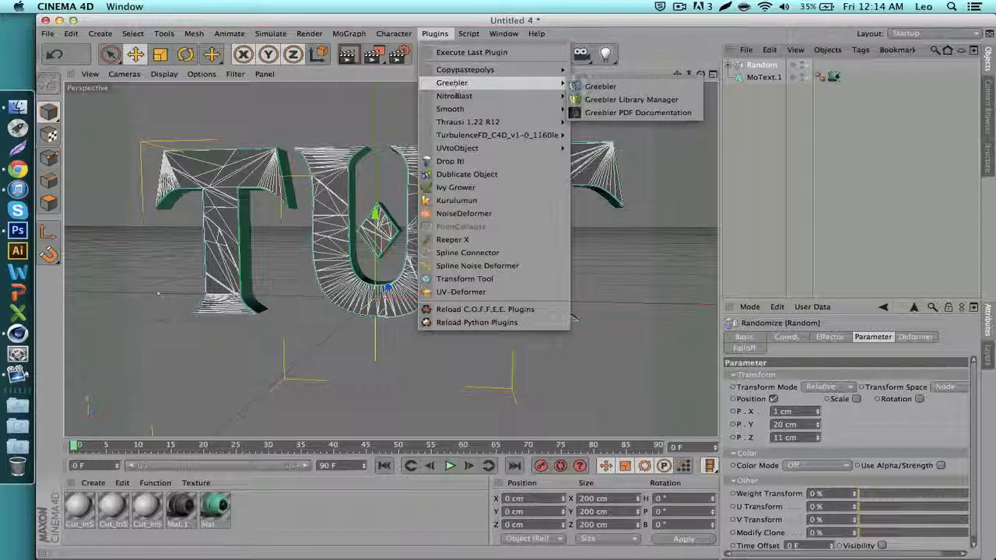
click(600, 87)
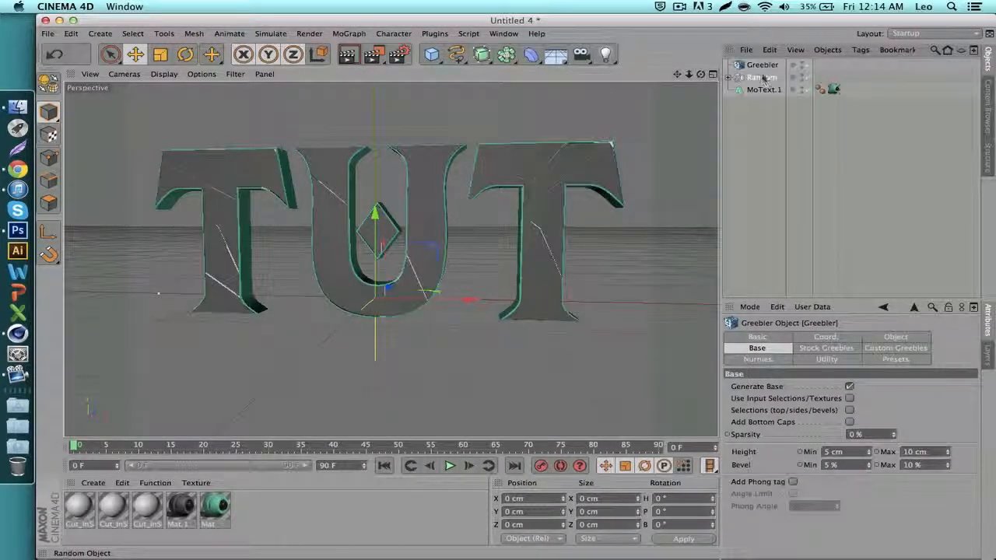
Step: Try the Greebler on the broken letters by nesting the Random group under it, and take the group back out
click(761, 77)
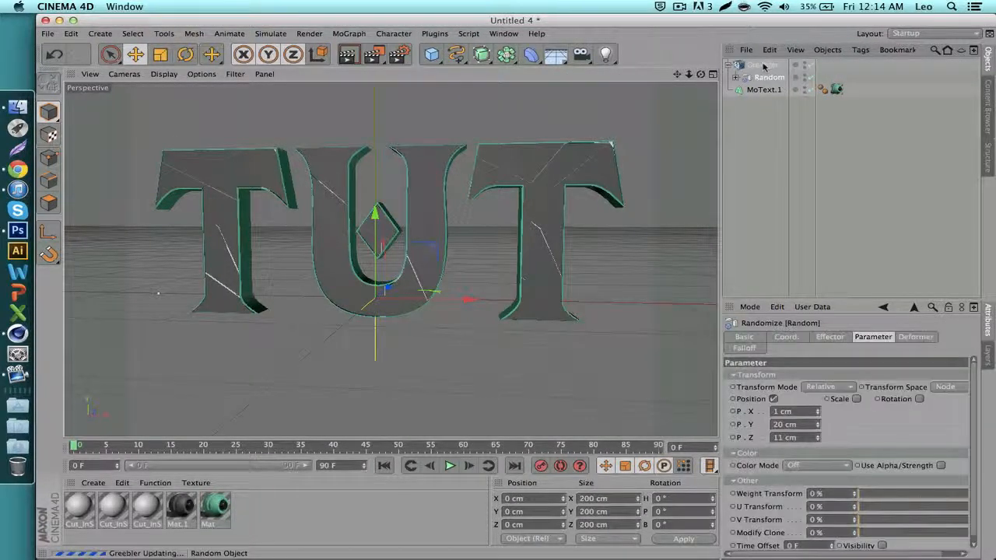
drag(761, 77, 763, 67)
click(763, 66)
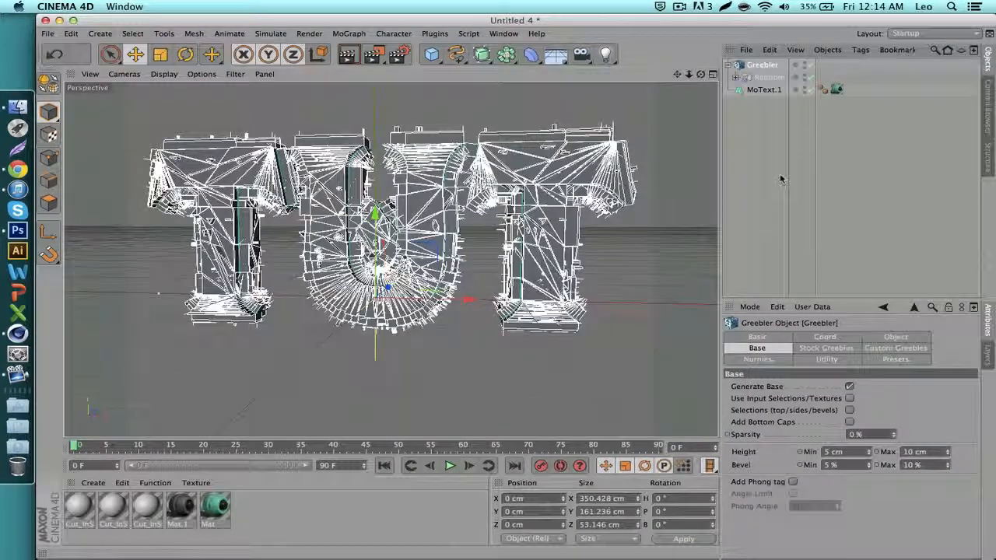
click(782, 179)
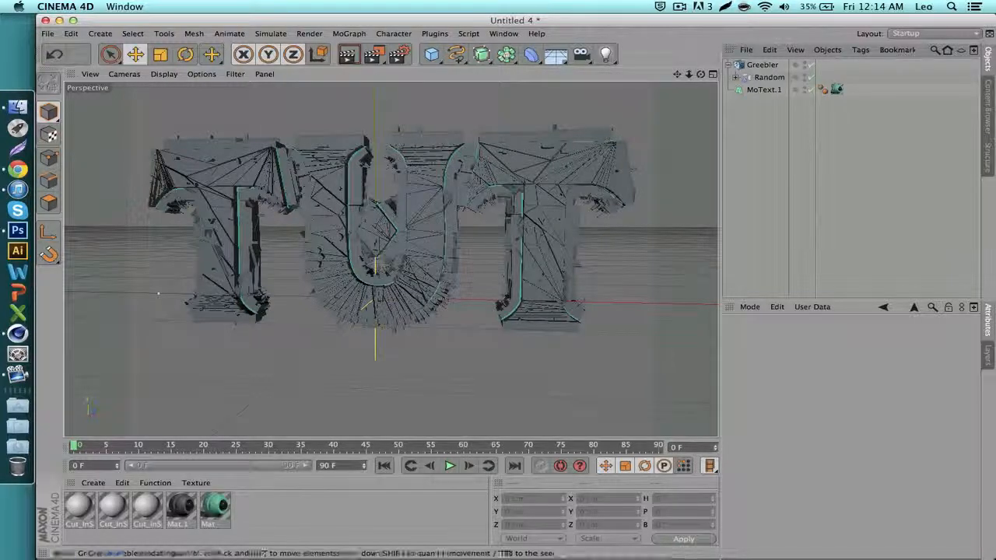
scroll(311, 230, up, 1)
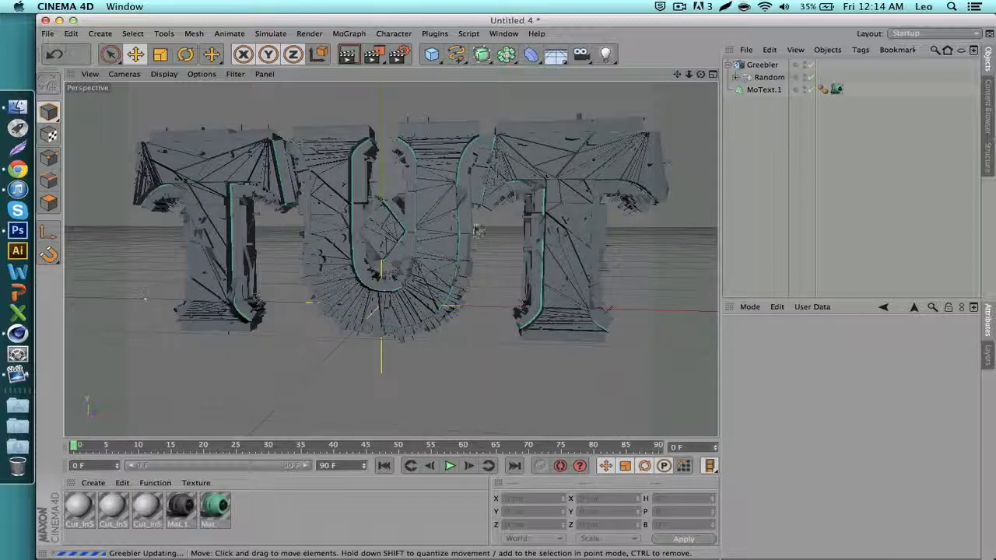
click(756, 79)
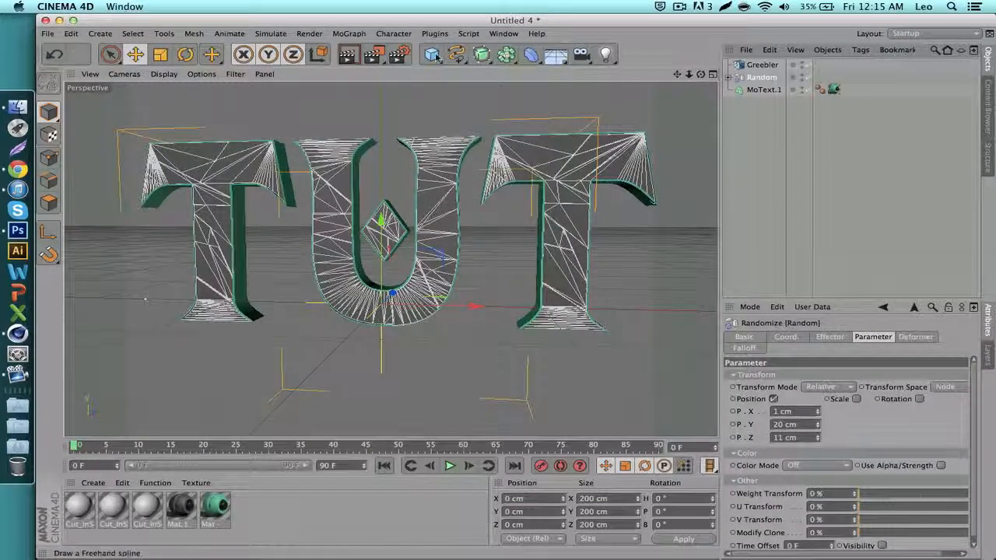
Step: Add a MoText object reading "TUT" in the Megadeth font with Middle alignment
click(343, 33)
click(359, 196)
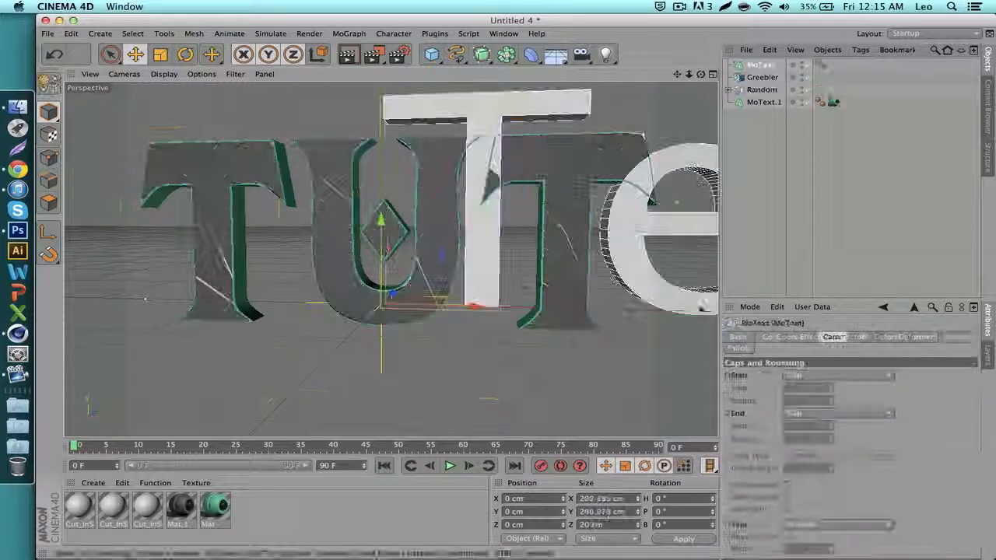
click(801, 338)
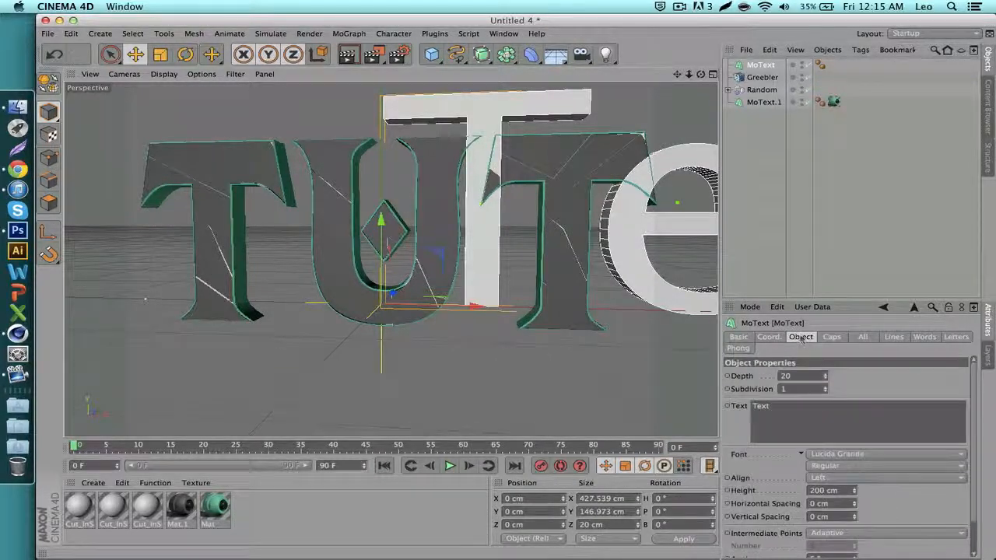
text(TUT)
click(845, 458)
scroll(843, 459, down, 10)
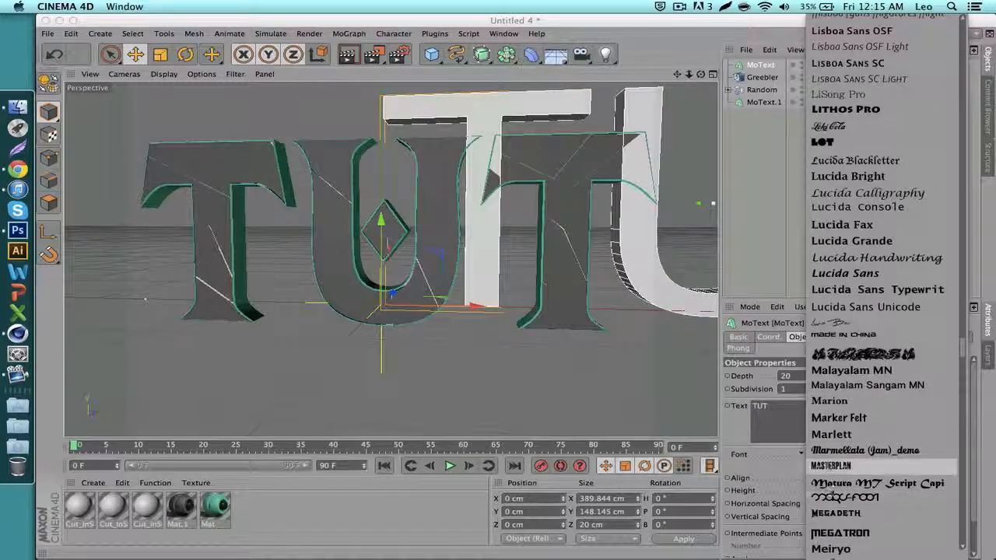
click(836, 513)
click(824, 479)
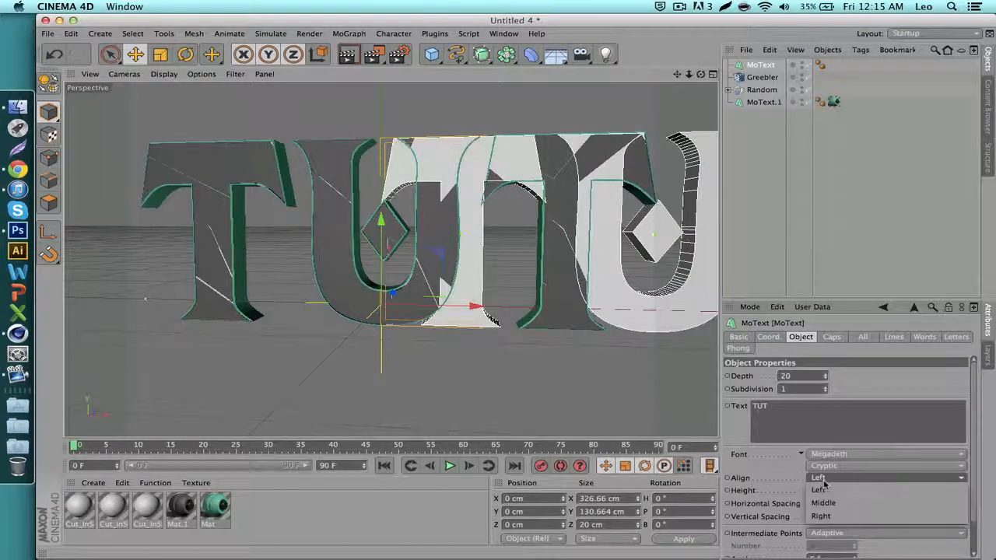
click(824, 502)
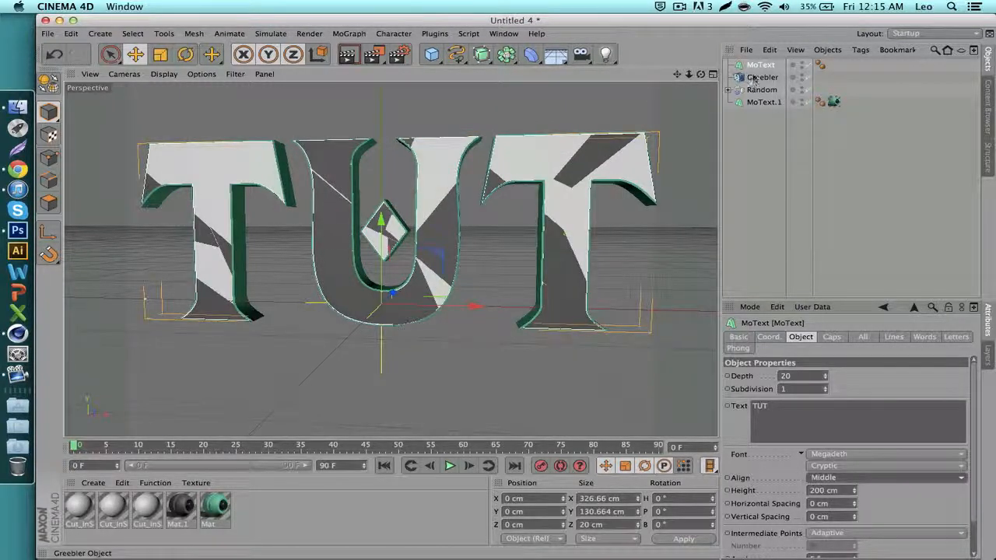
Step: Nest the new text under the Greebler and move the Greebler forward to about -36.5 cm in Z
drag(753, 80, 755, 78)
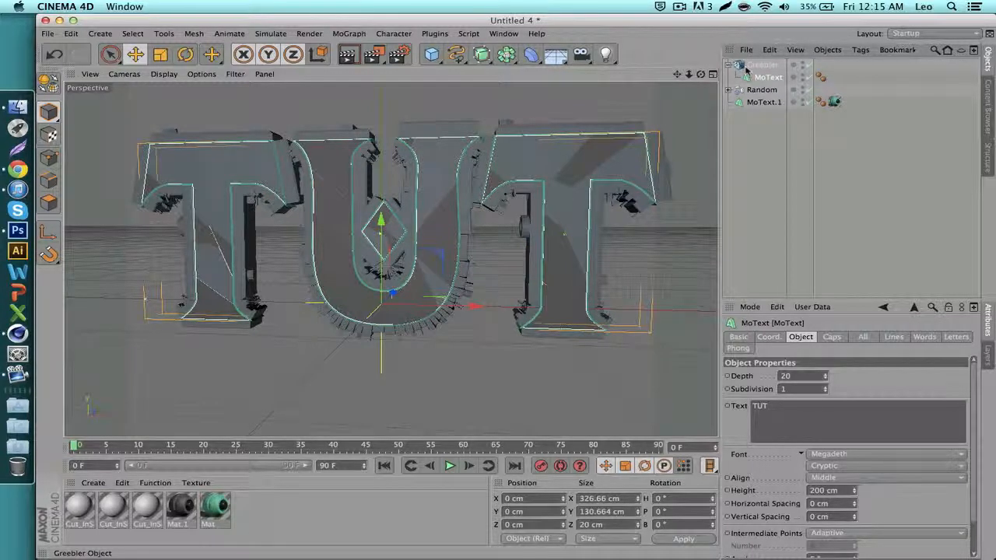
click(757, 66)
drag(393, 296, 387, 306)
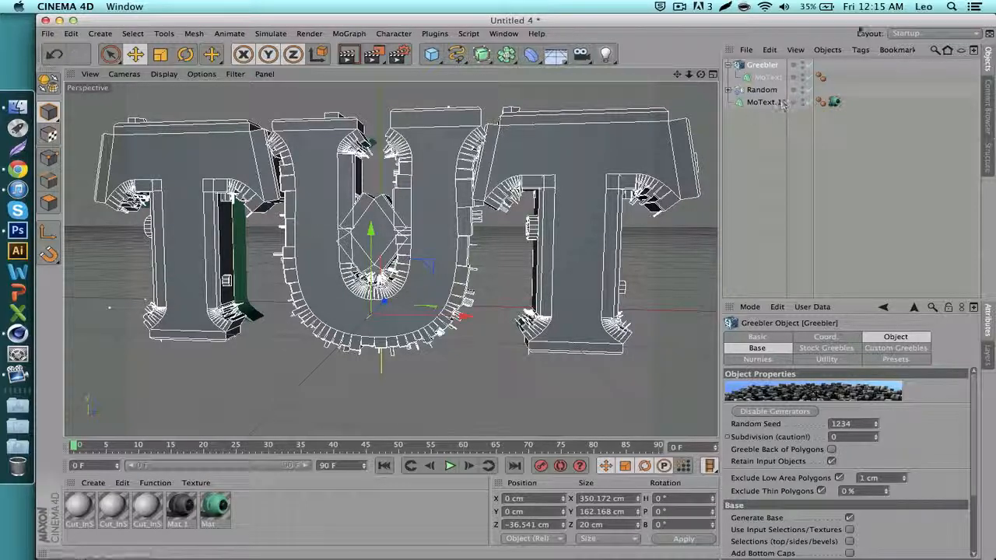
Step: Delete the text nested in the Greebler and nest the Random group under the Greebler instead
click(761, 78)
key(Delete)
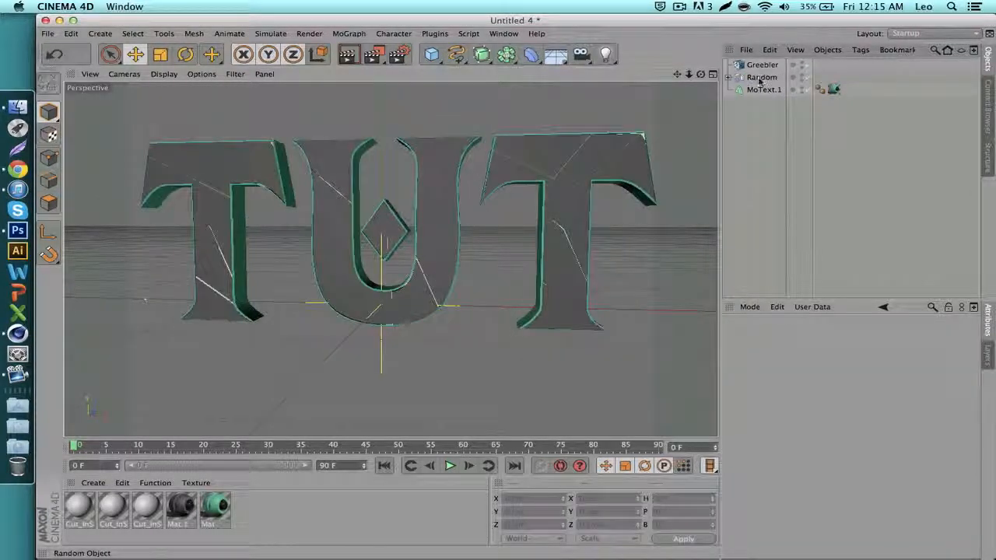
drag(761, 80, 761, 67)
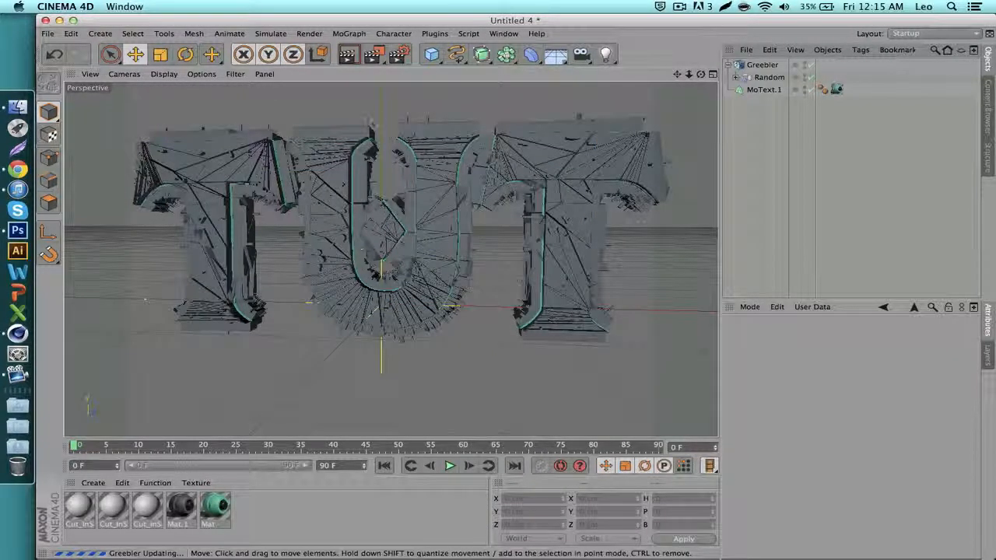
click(761, 65)
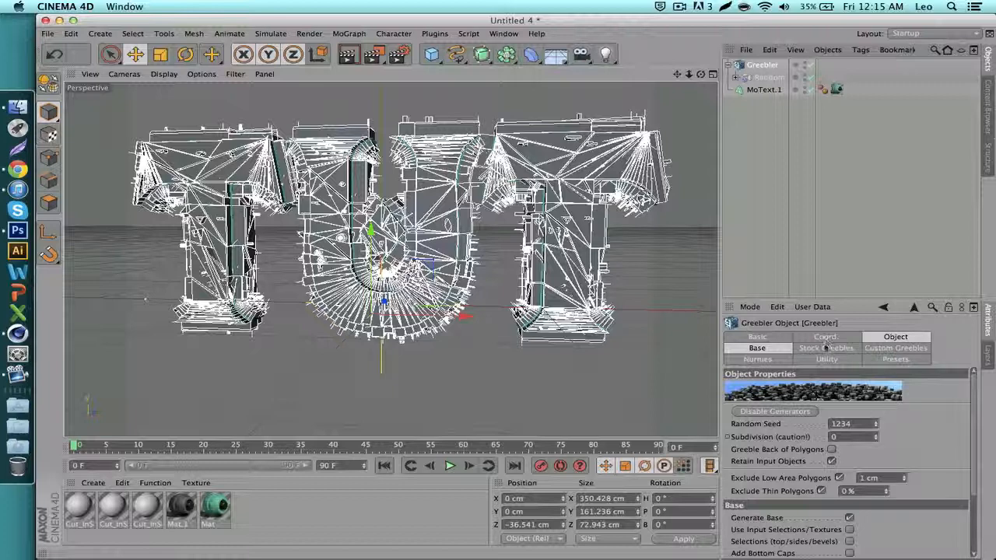
Step: Set the Greebler's base height to a minimum of 0 cm and a maximum of 7 cm
click(901, 338)
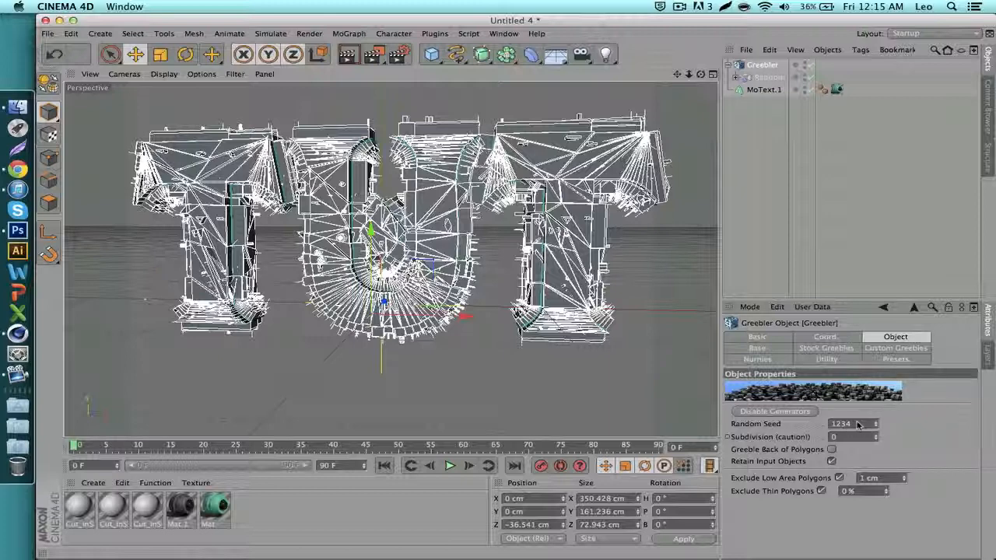
click(766, 350)
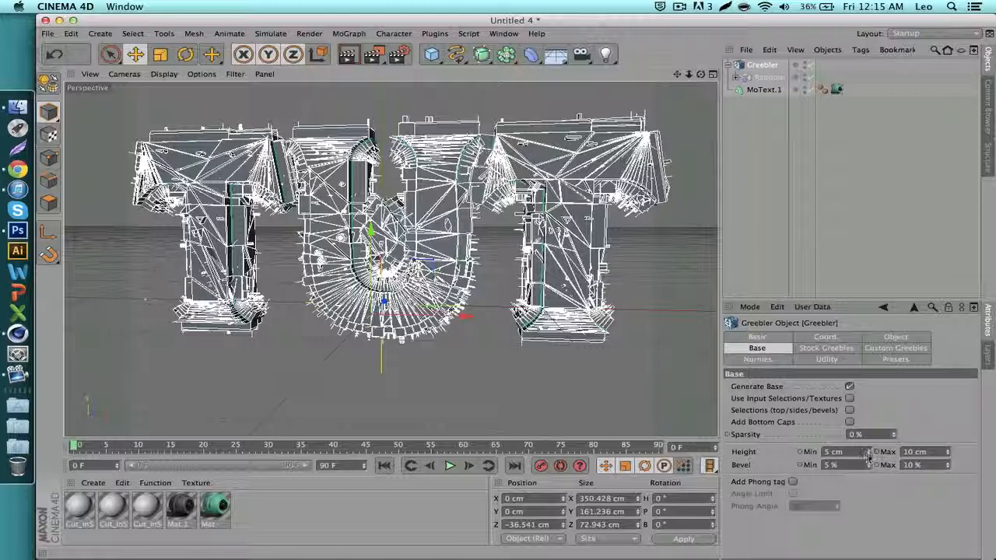
drag(869, 455, 870, 466)
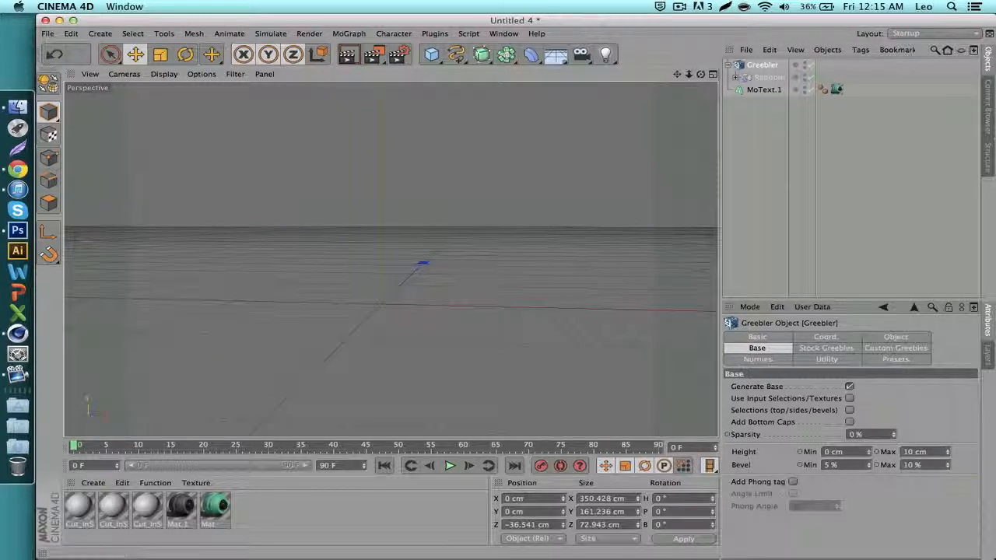
click(948, 456)
click(948, 456)
click(948, 456)
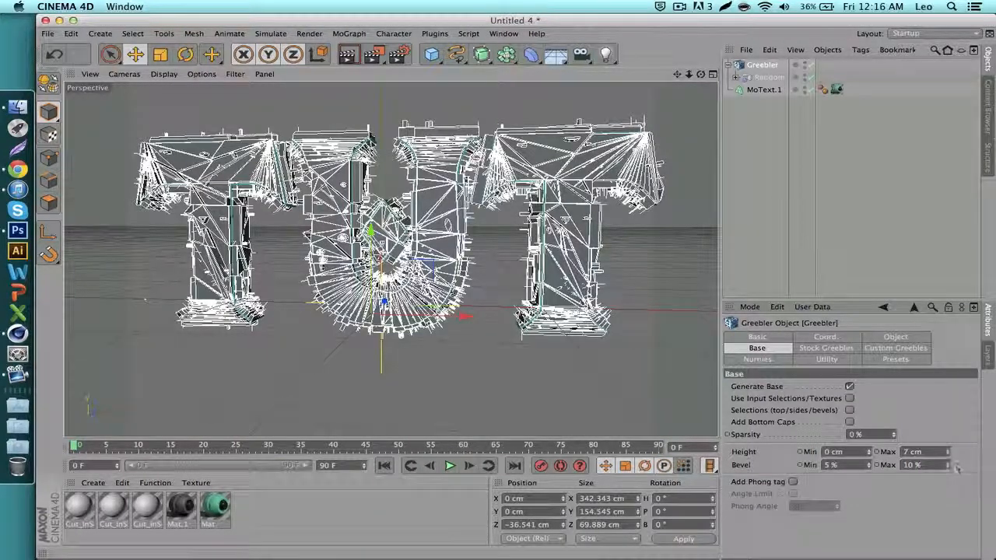
Step: Turn off stock greeble generation on the Greebler and reselect the object
click(831, 349)
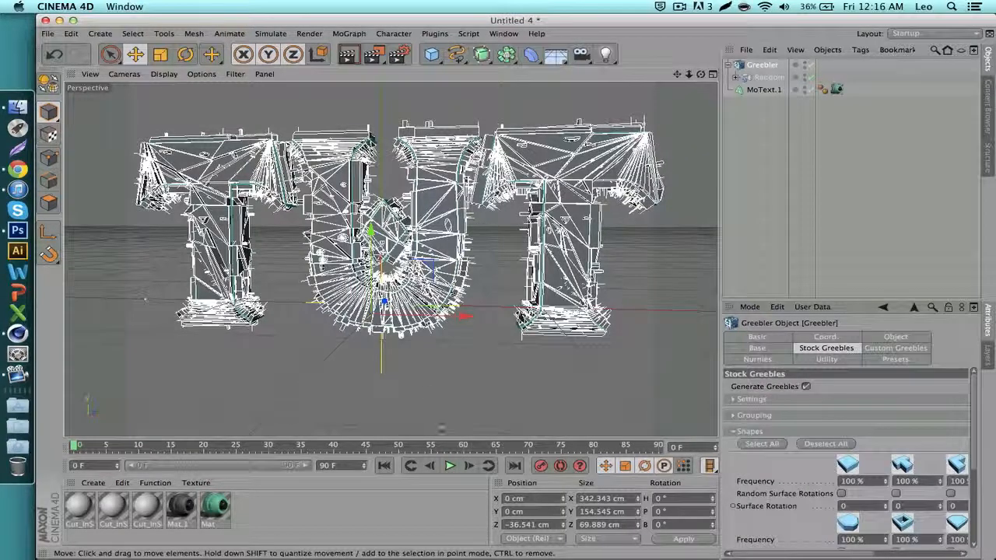
click(442, 428)
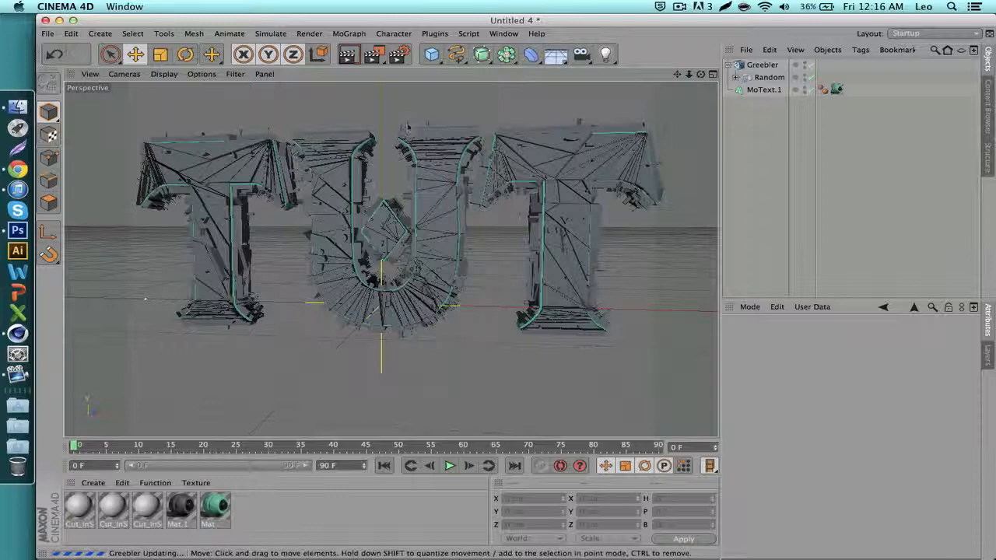
click(761, 65)
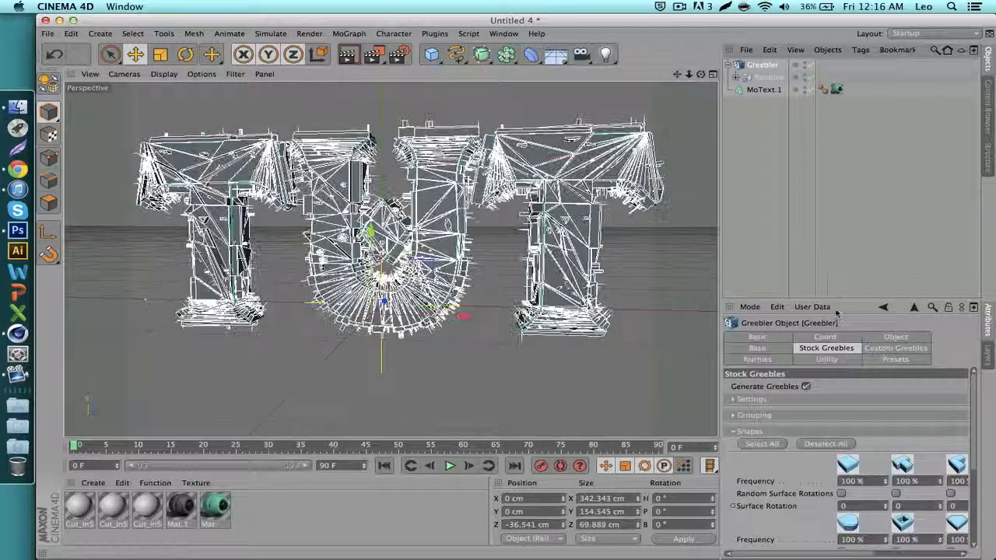
click(806, 386)
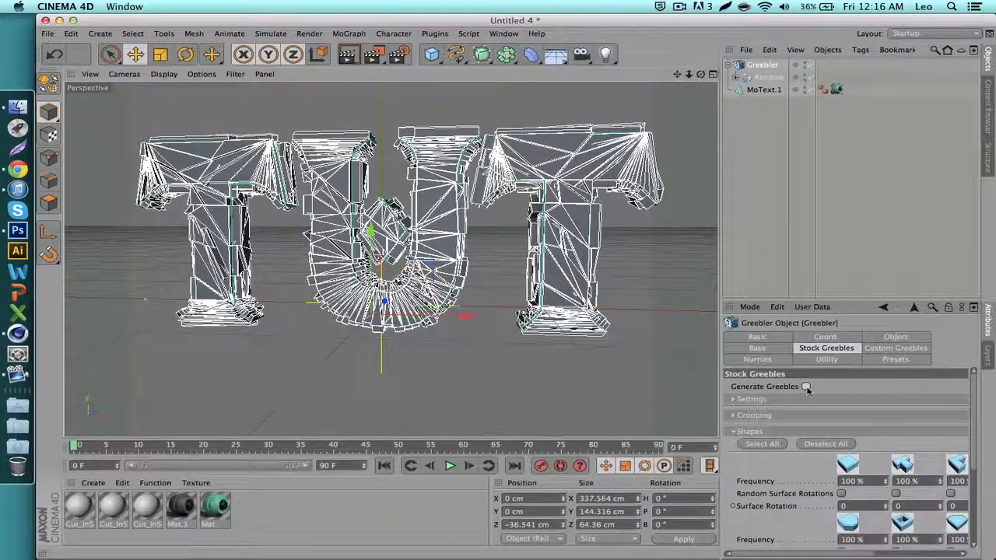
click(802, 251)
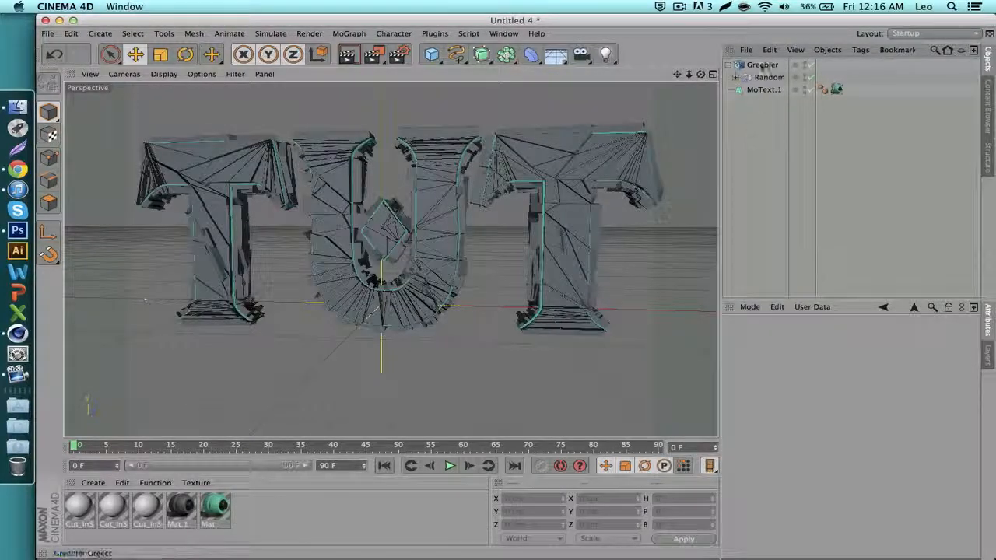
click(763, 65)
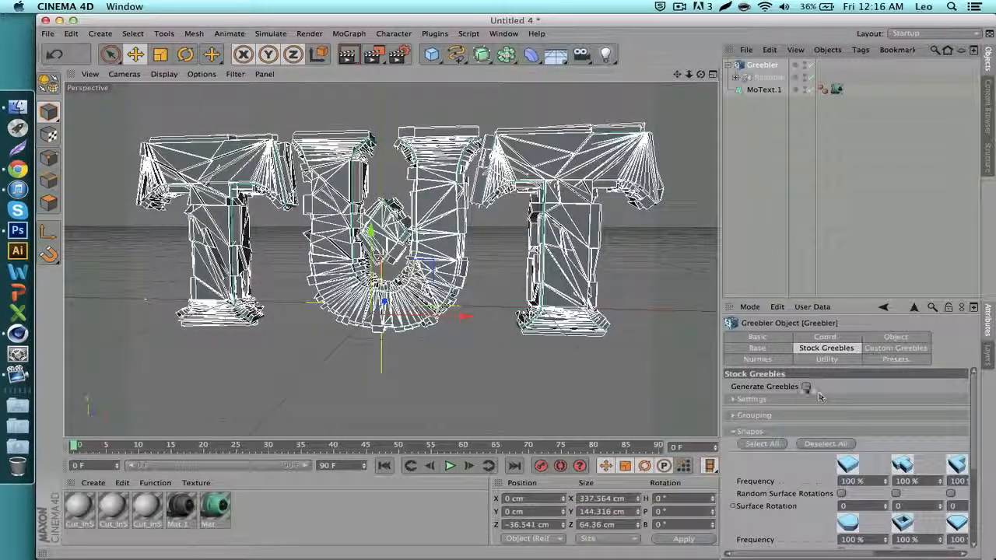
Step: Re-enable stock greeble generation and restrict the shapes to the first flat block only
click(733, 432)
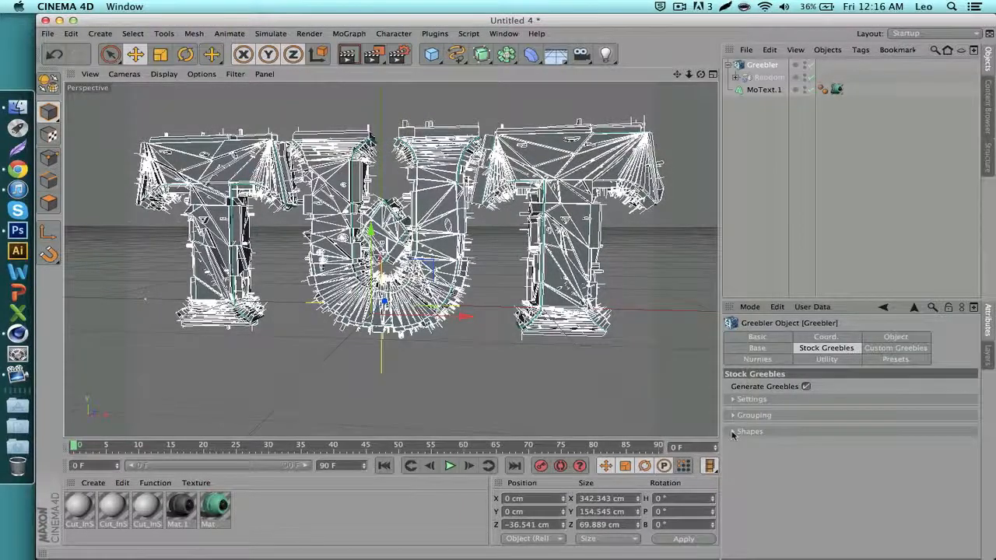
click(735, 432)
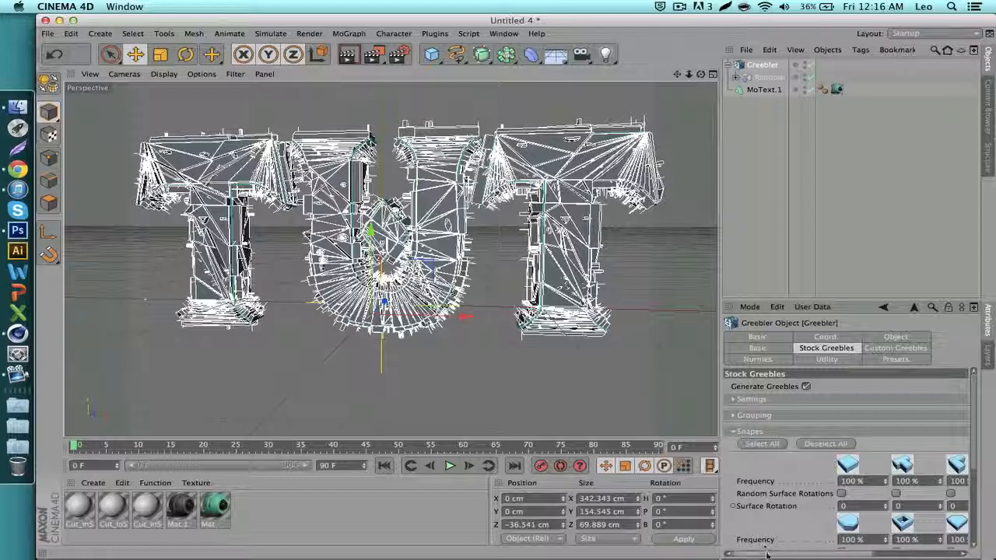
mouse_move(766, 553)
mouse_down()
mouse_move(849, 554)
mouse_move(767, 553)
mouse_up()
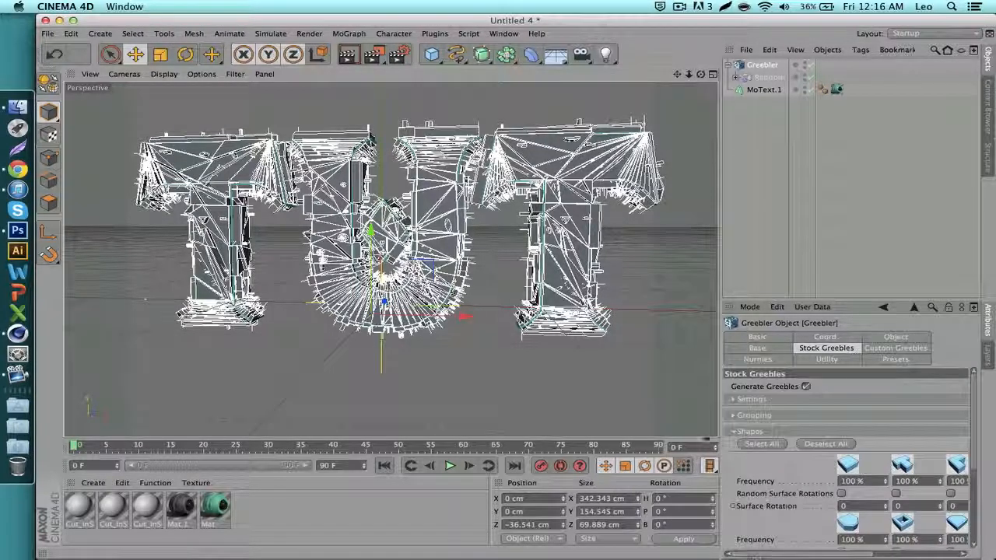
click(825, 444)
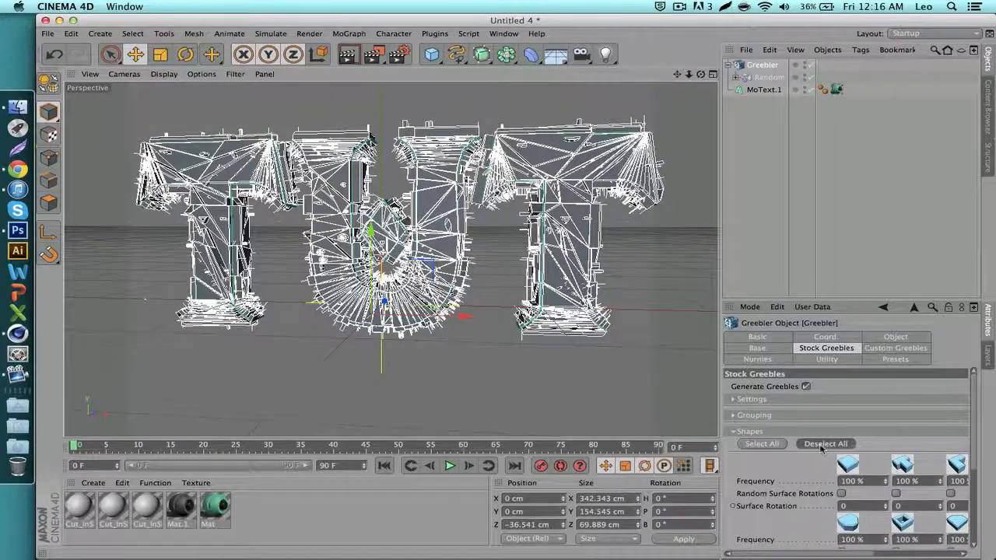
click(848, 464)
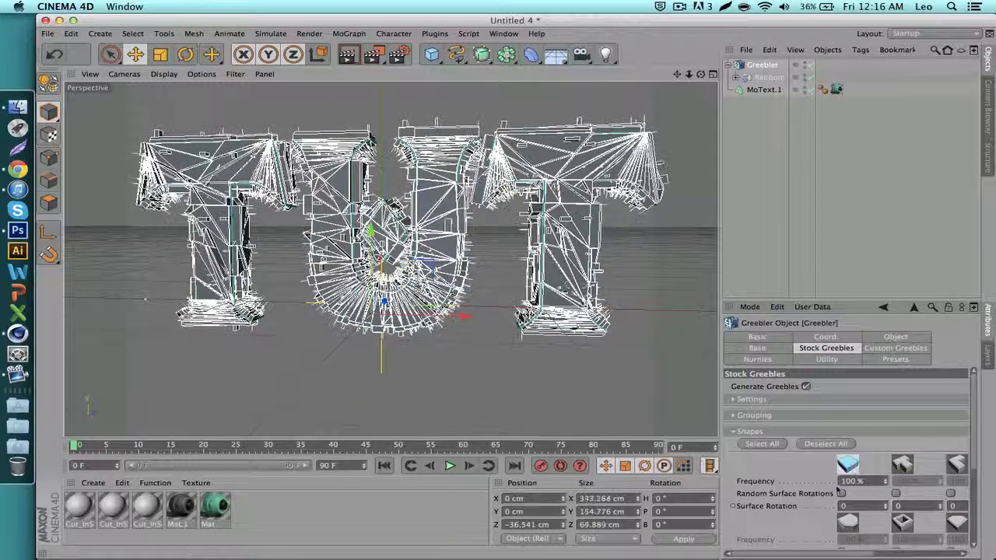
Step: Look through the remaining stock shapes, collapse their list and turn stock greeble generation off again
drag(796, 556, 900, 540)
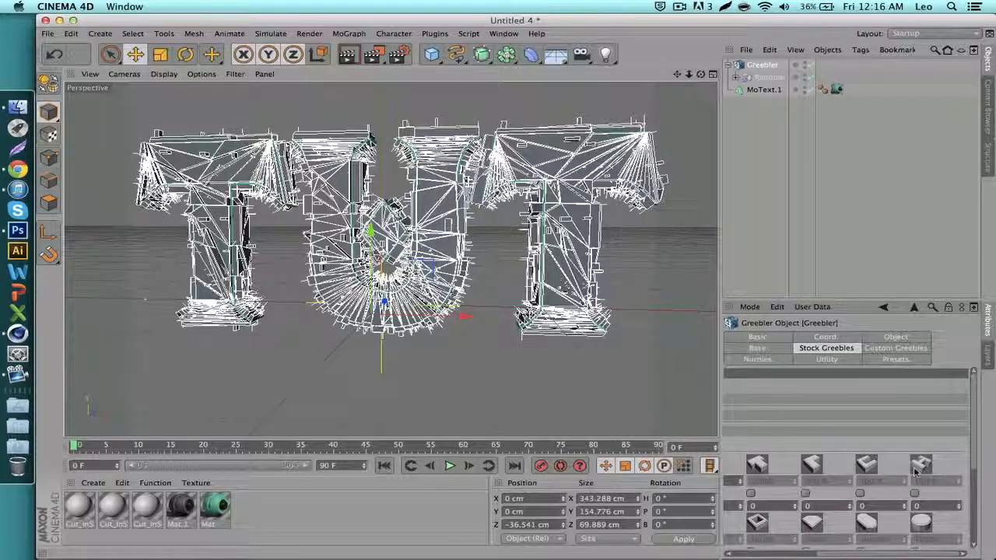
drag(831, 555, 749, 554)
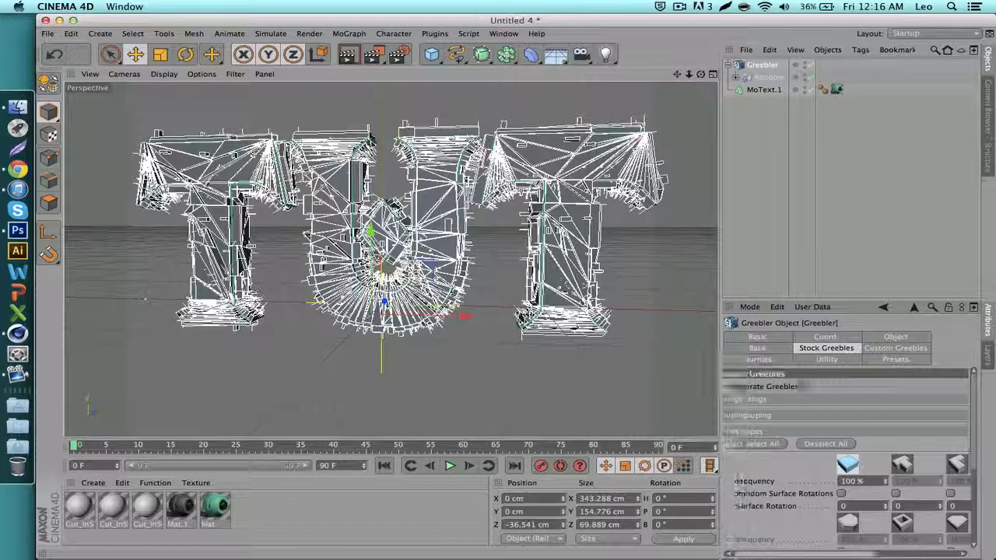
click(734, 431)
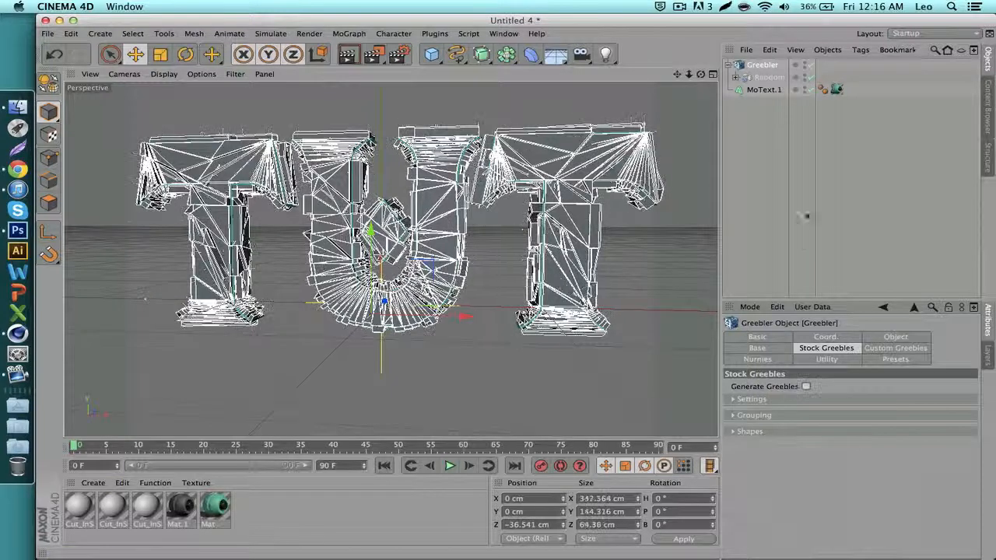
click(796, 190)
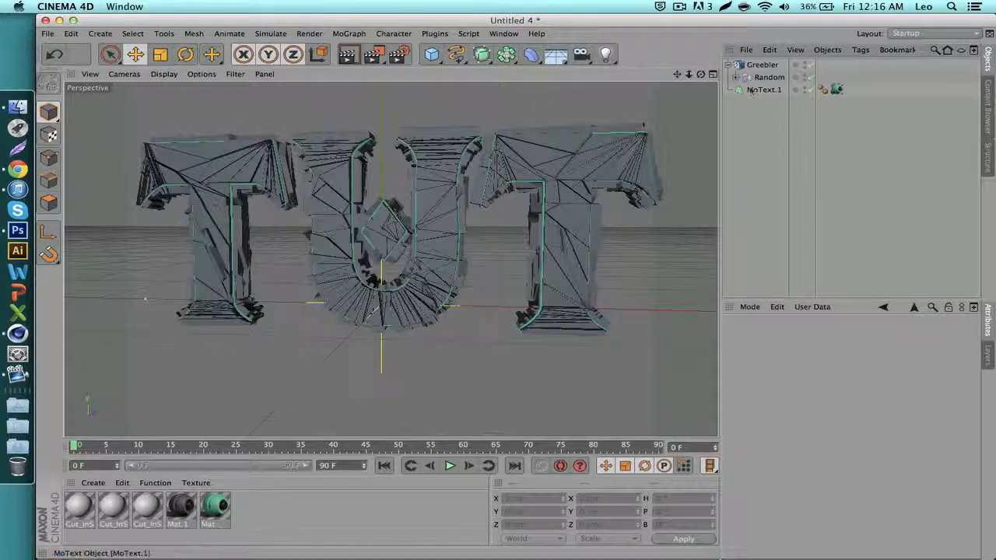
click(761, 89)
click(329, 412)
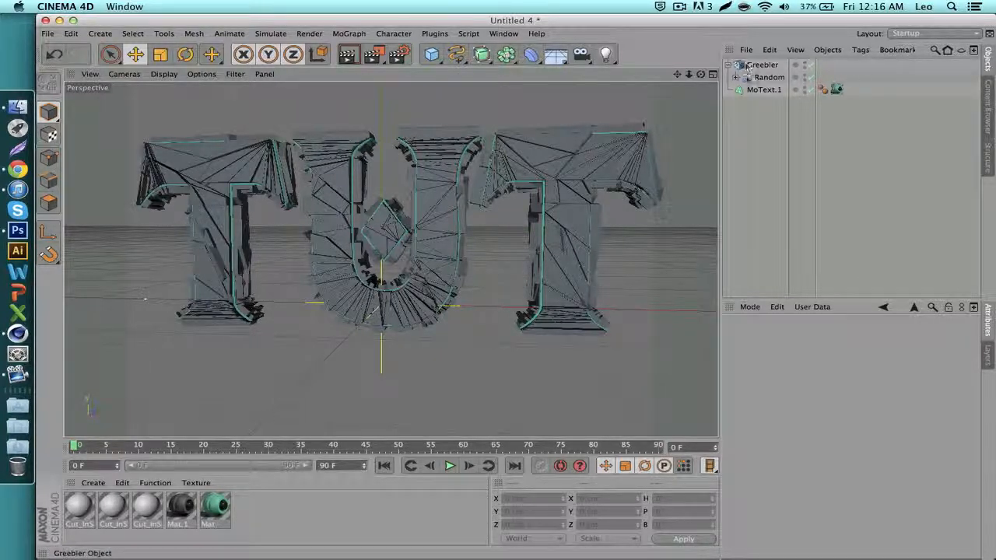
click(767, 91)
click(770, 134)
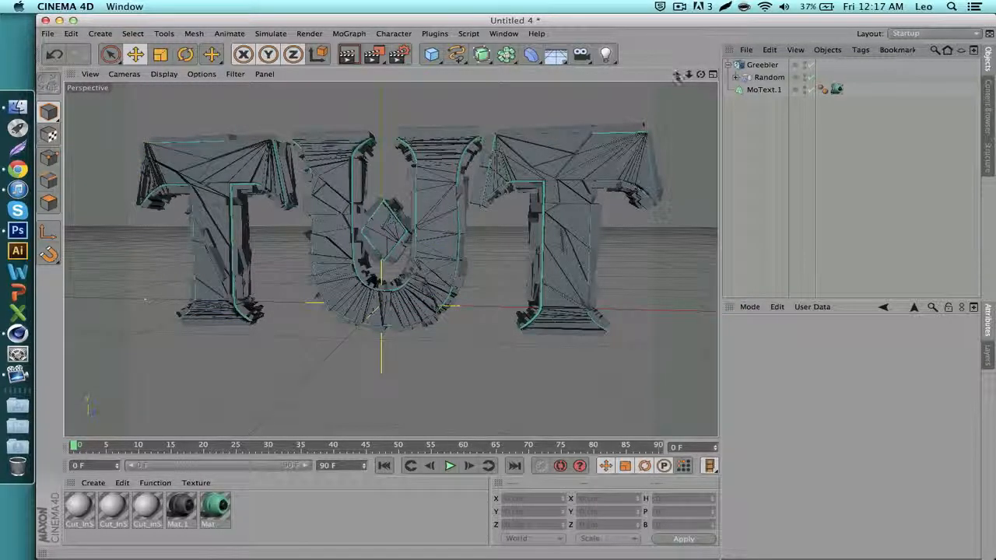
click(756, 91)
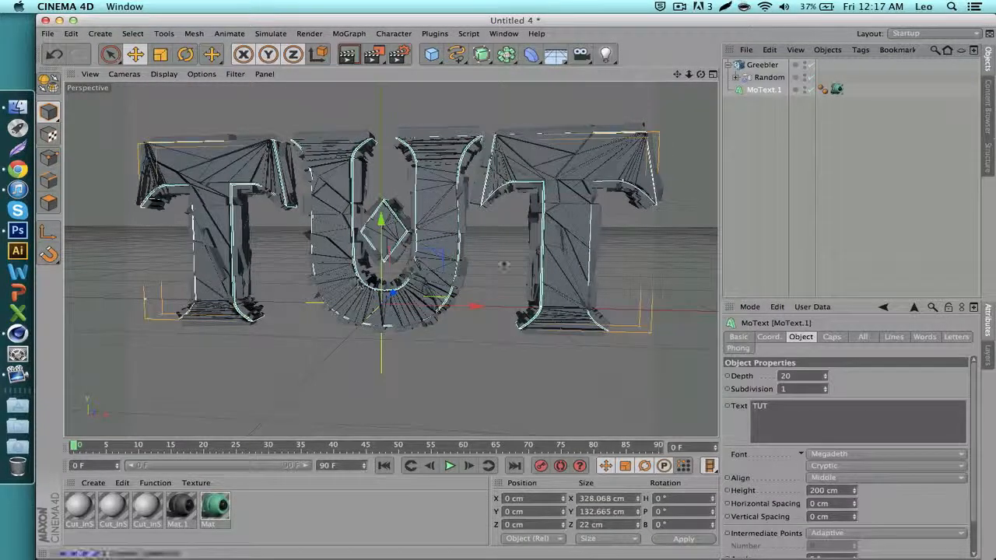
click(769, 194)
Step: Delete the Greebler, the Random group and the outline text to empty the scene
drag(754, 95, 751, 70)
key(Delete)
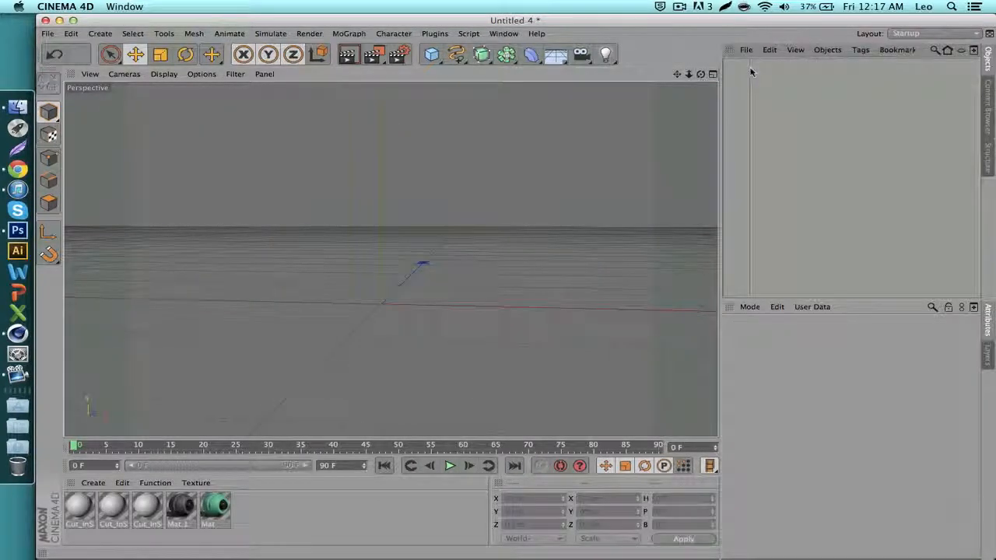
Step: Add a MoText object with middle alignment and change its text to TUT
click(342, 34)
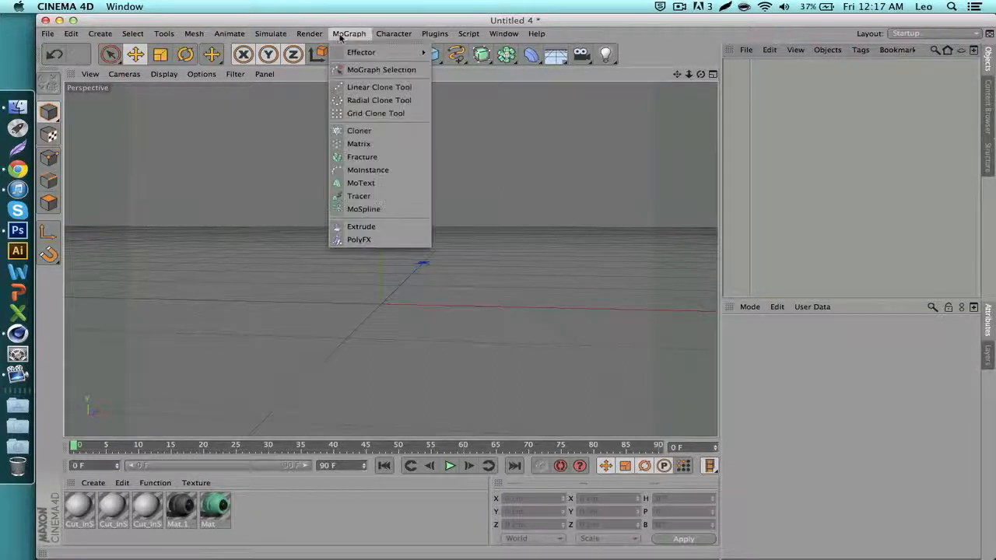
click(360, 183)
click(836, 467)
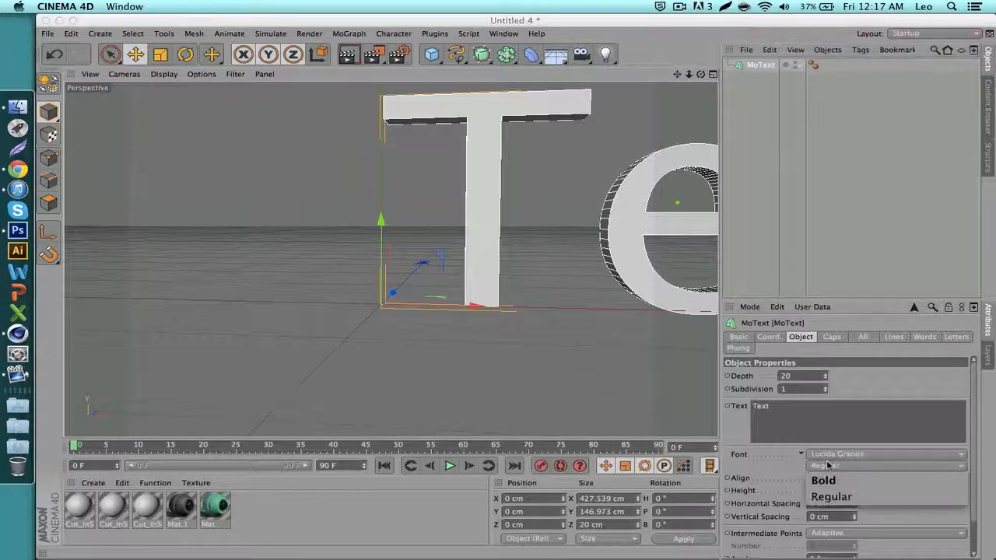
click(823, 500)
click(825, 478)
click(824, 503)
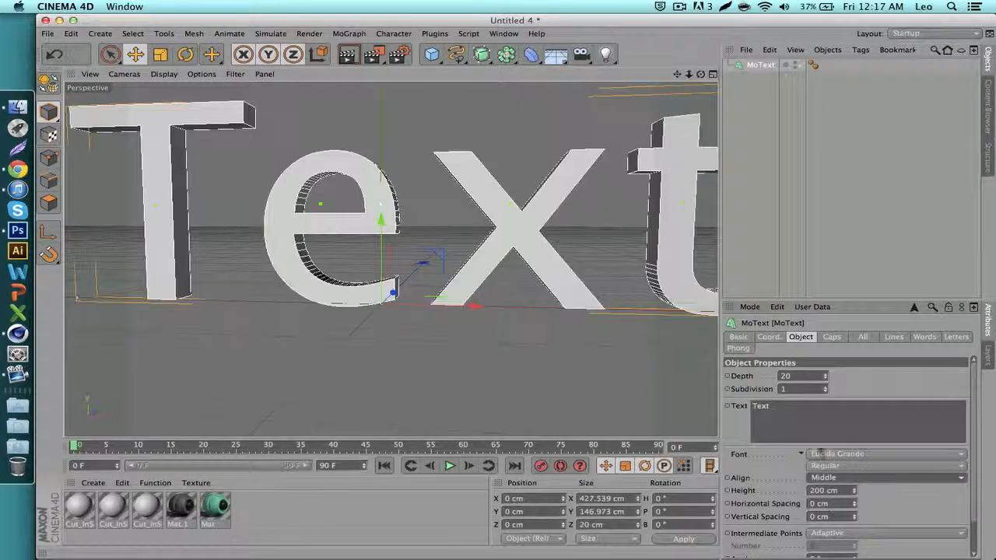
drag(790, 421, 688, 379)
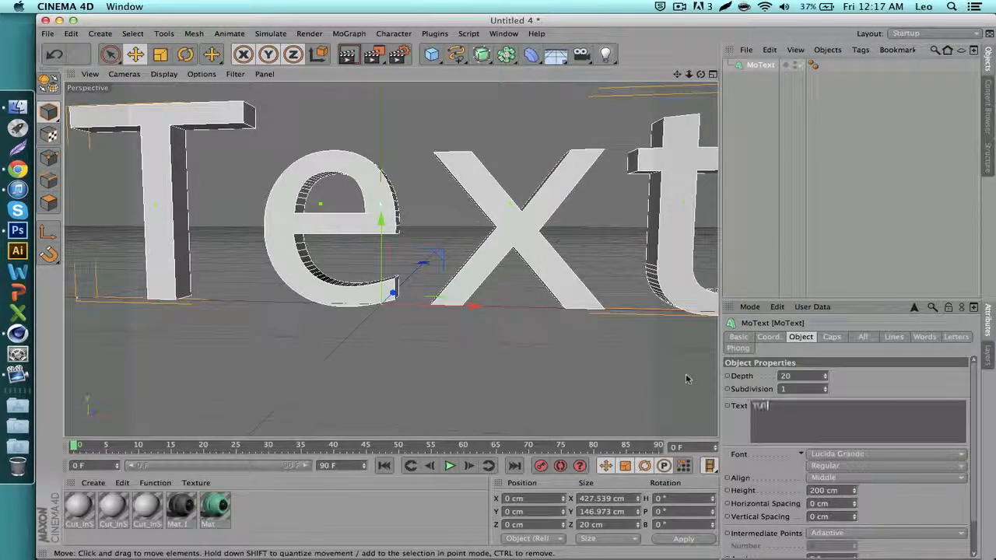
text(TUT)
Step: Change the TUT text's font to Porky's and set its horizontal spacing to 16 cm
click(825, 456)
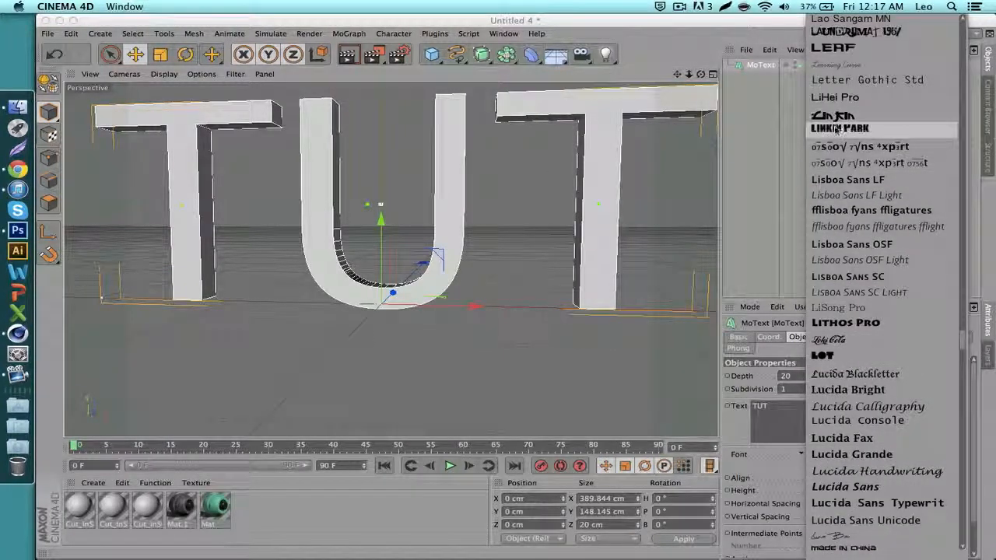
scroll(864, 273, up, 10)
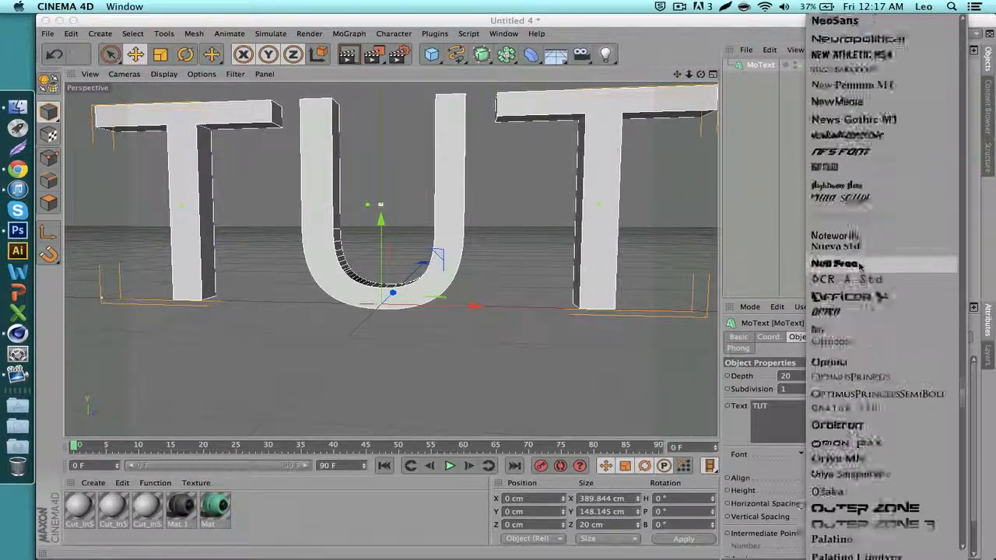
scroll(860, 267, up, 10)
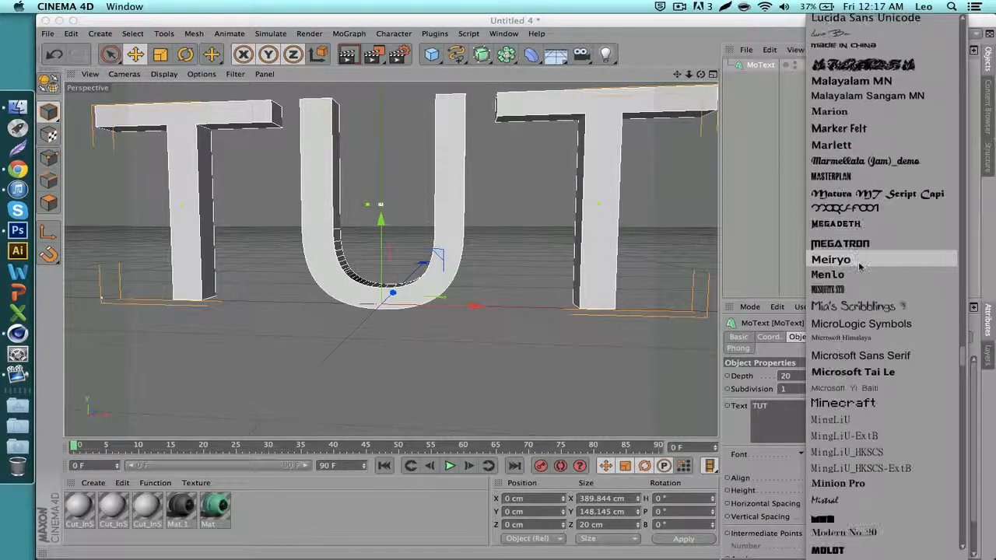
scroll(860, 267, down, 5)
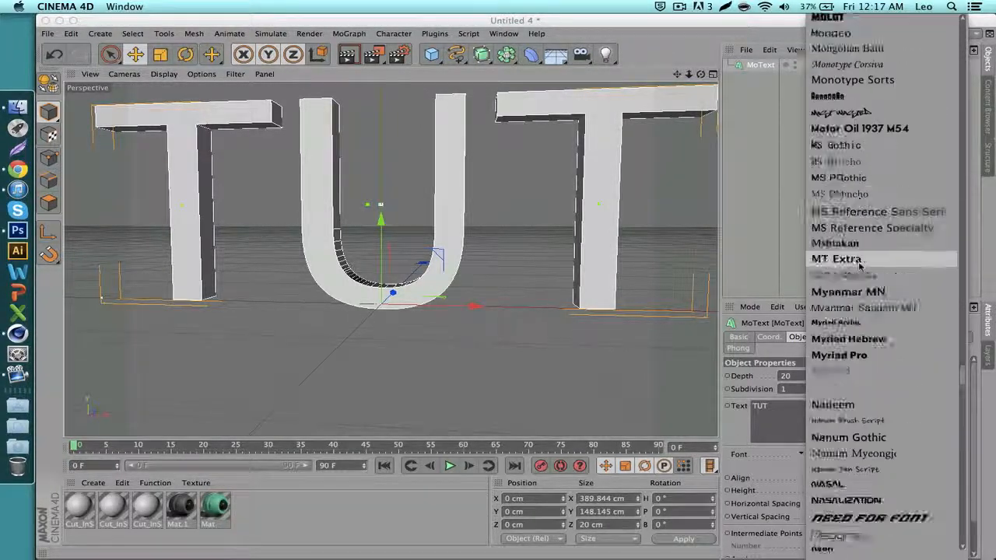
scroll(860, 267, down, 10)
scroll(860, 267, down, 4)
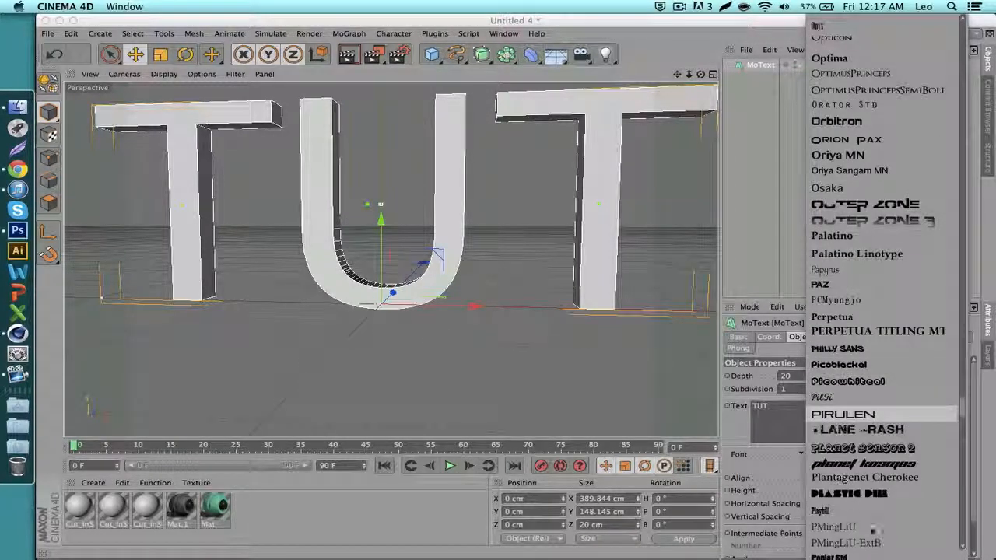
scroll(849, 342, down, 19)
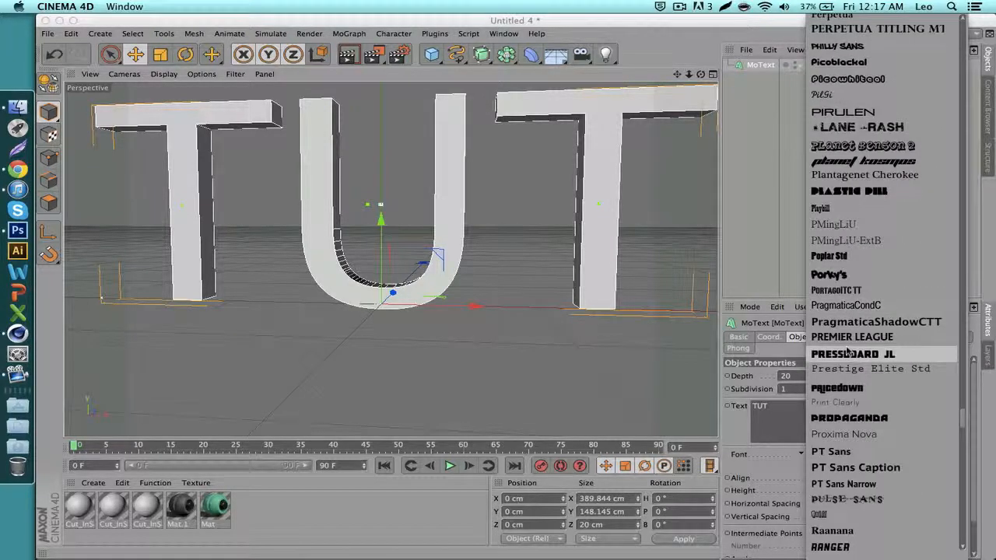
scroll(848, 351, down, 7)
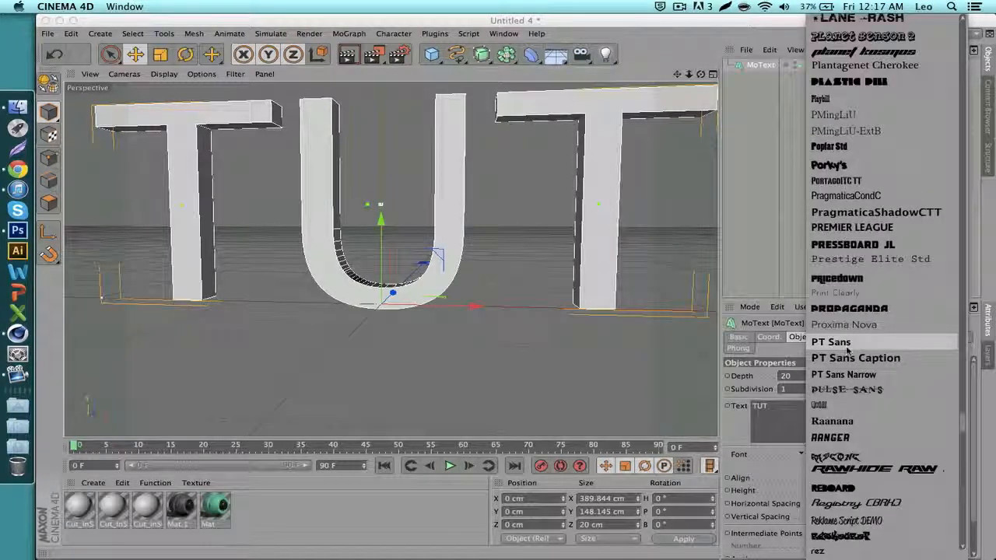
click(830, 165)
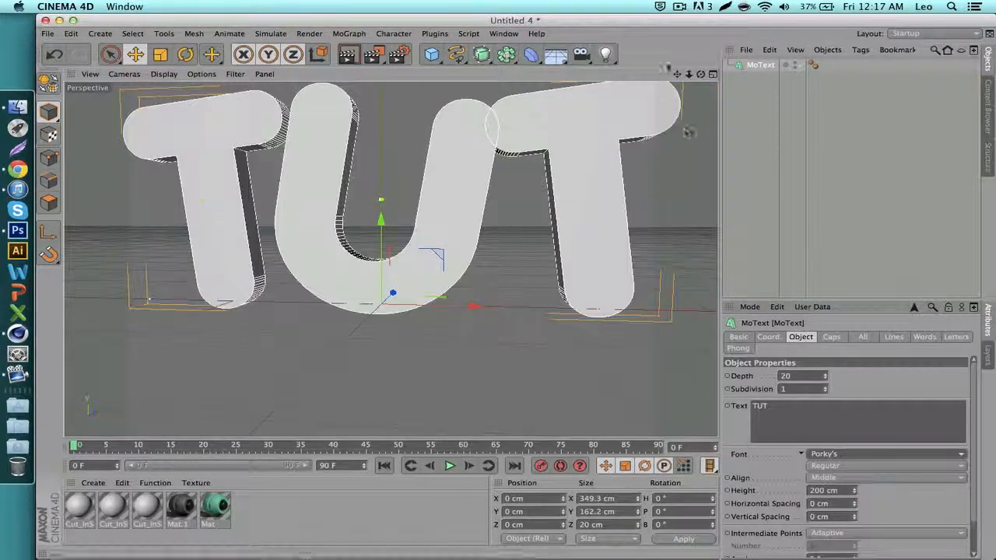
mouse_move(689, 75)
mouse_down()
mouse_move(615, 101)
mouse_move(661, 90)
mouse_move(677, 66)
mouse_move(696, 74)
mouse_move(677, 77)
mouse_up()
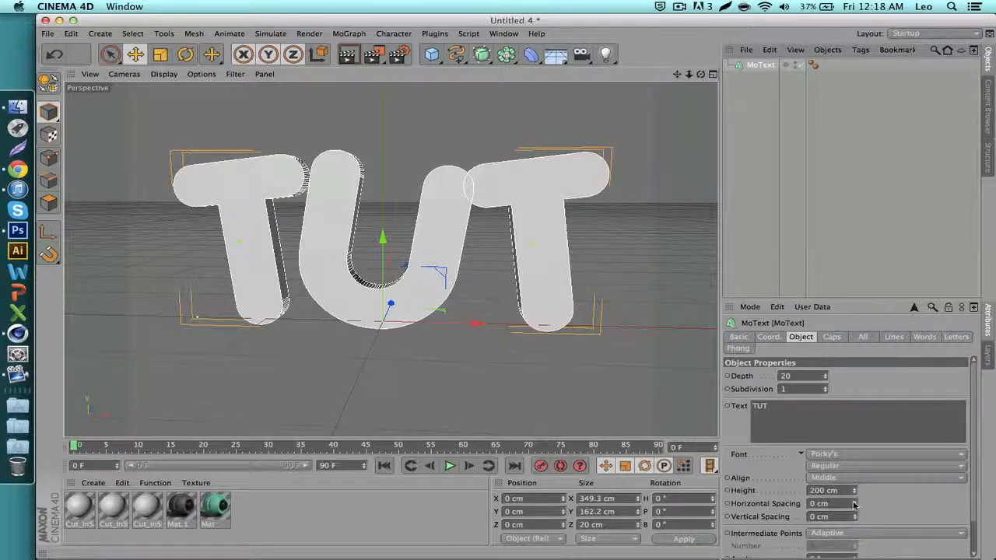
drag(854, 505, 854, 506)
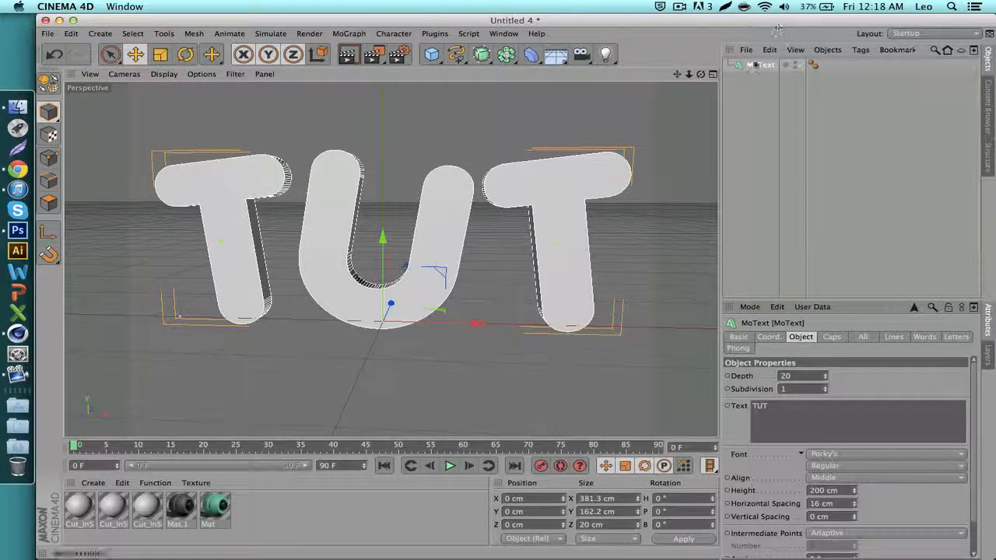
Step: Duplicate the TUT text object in place and set the depth of both copies to 58
click(754, 67)
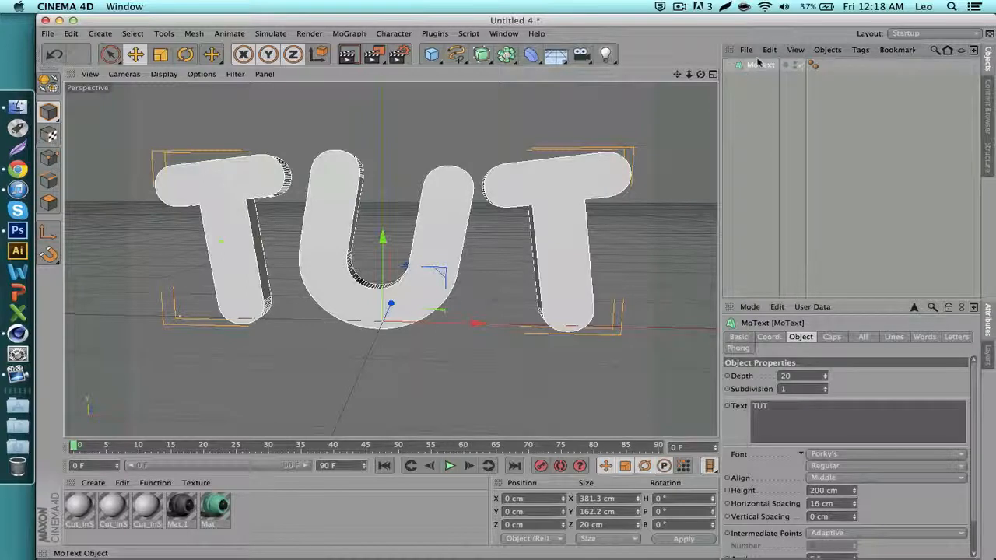
key(super+c)
key(super+v)
shift+click(759, 79)
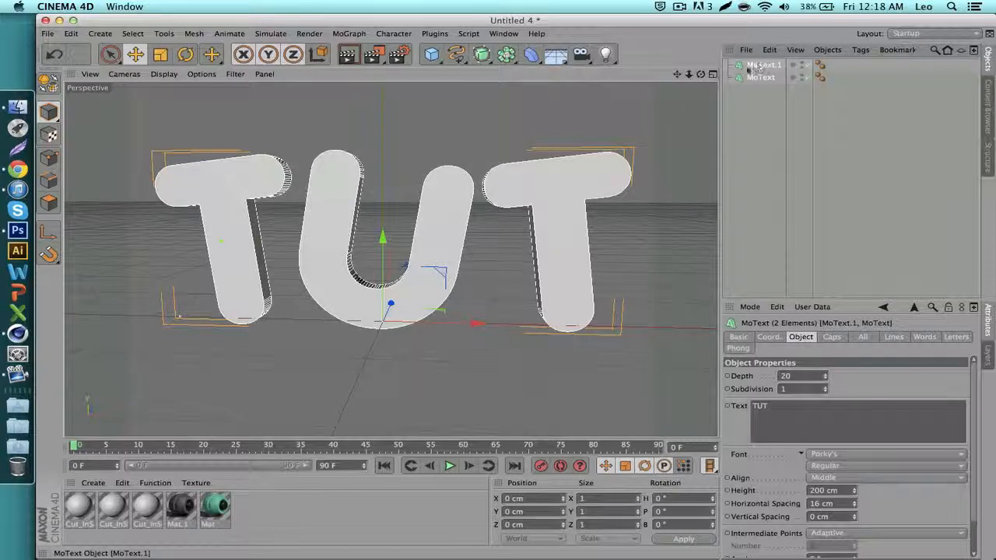
click(825, 374)
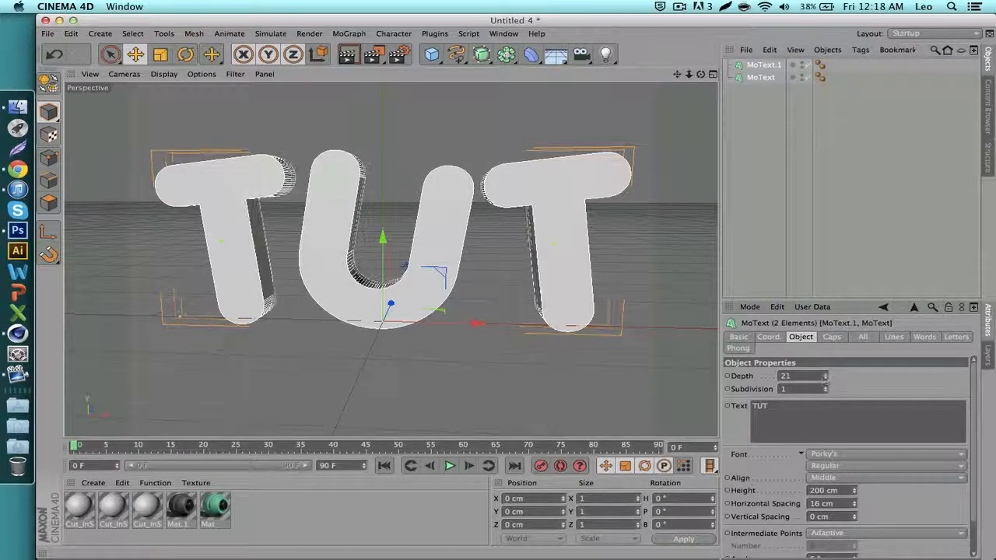
drag(824, 376, 825, 377)
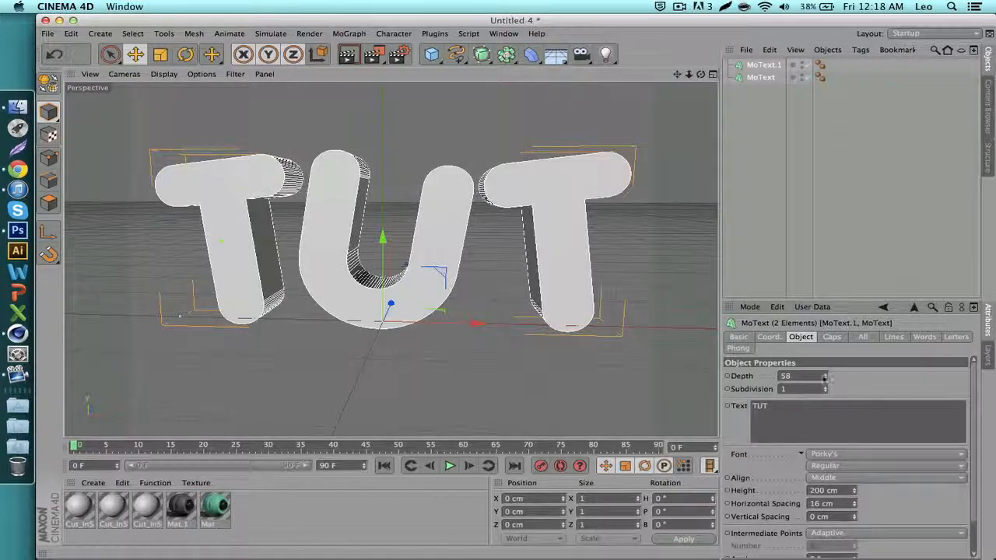
Step: Add a Greebler object and make the duplicated text its child
click(762, 64)
click(435, 36)
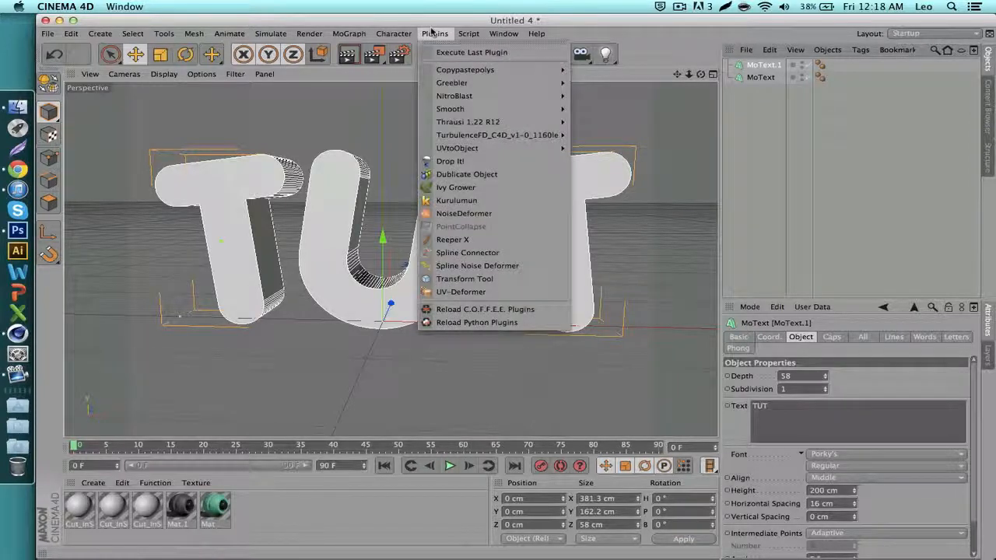
mouse_move(484, 82)
click(599, 87)
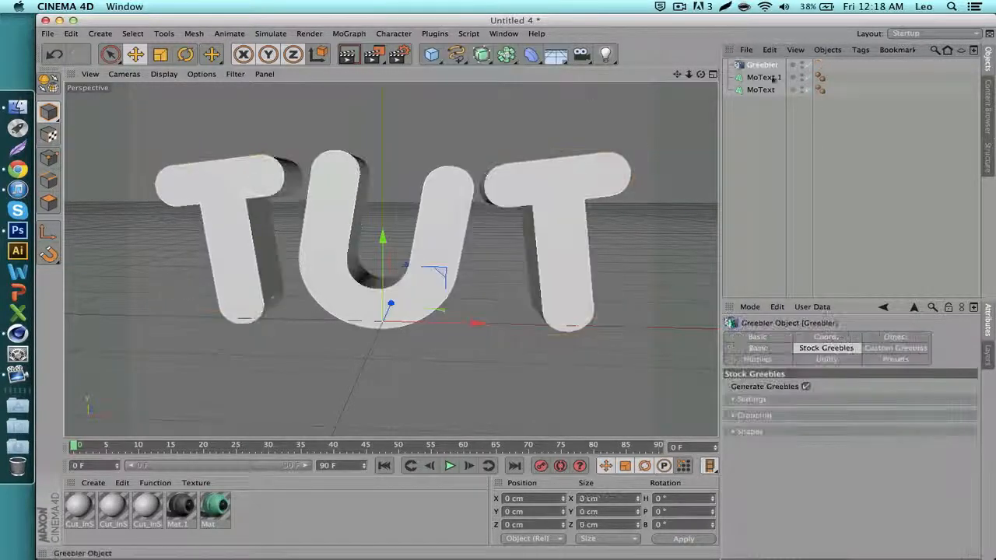
click(759, 78)
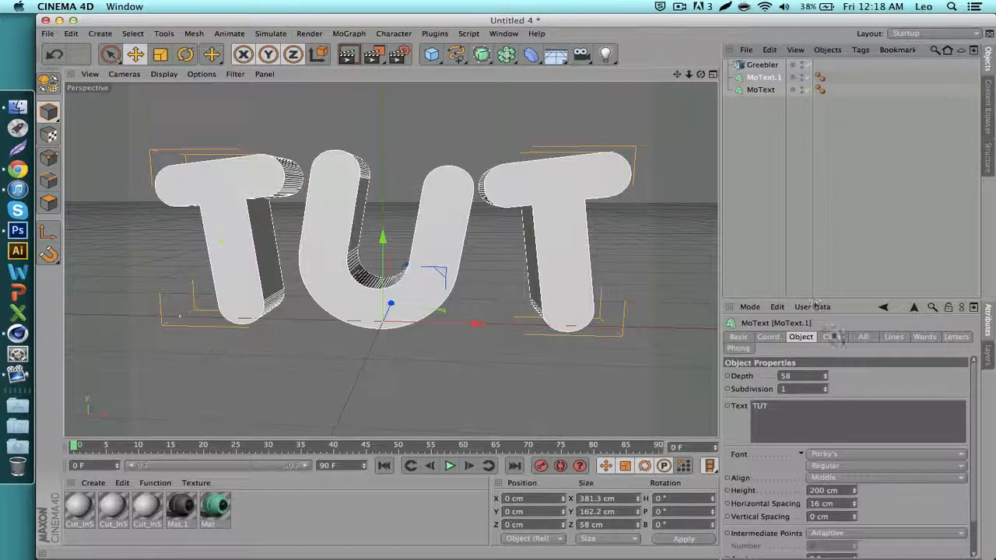
drag(762, 75, 759, 66)
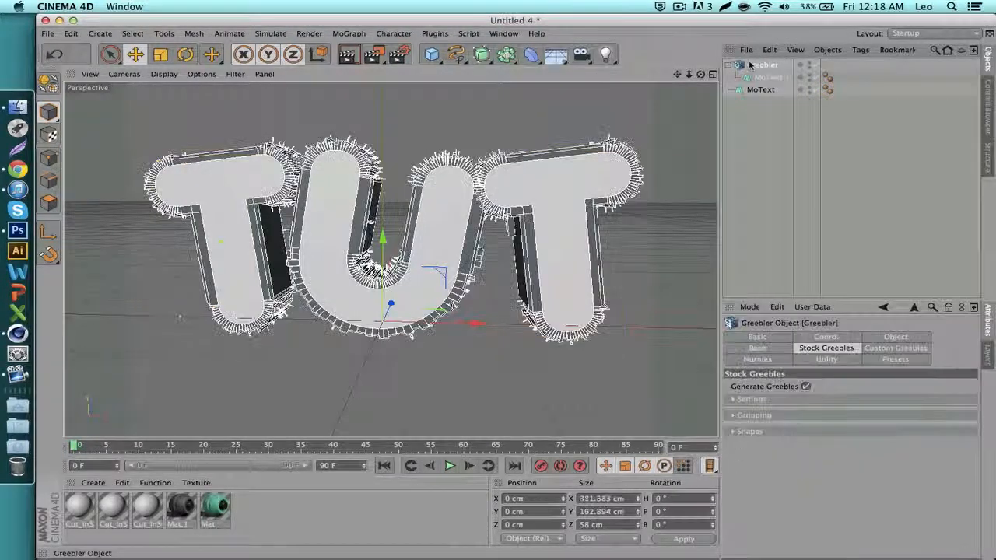
Step: Move the Greebler back about 20 cm along the Z axis, behind the plain text, and deselect it
click(761, 65)
alt+drag(627, 164, 499, 171)
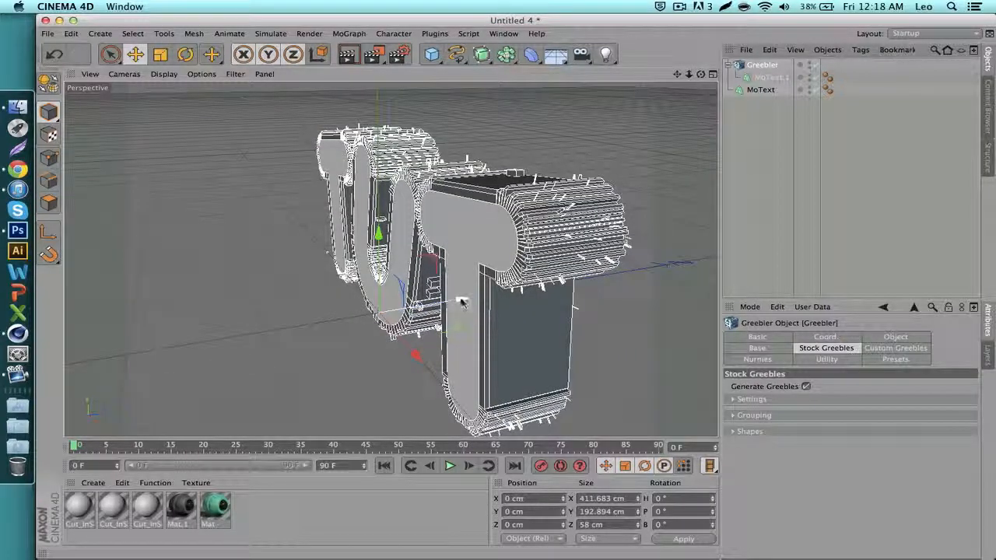
drag(462, 300, 467, 302)
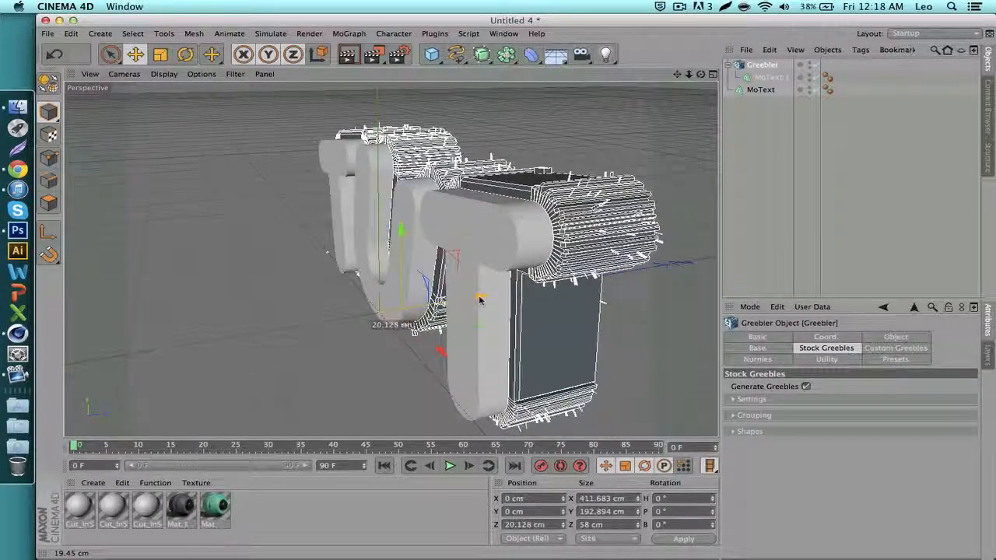
click(748, 197)
alt+drag(389, 259, 390, 258)
alt+drag(390, 258, 390, 258)
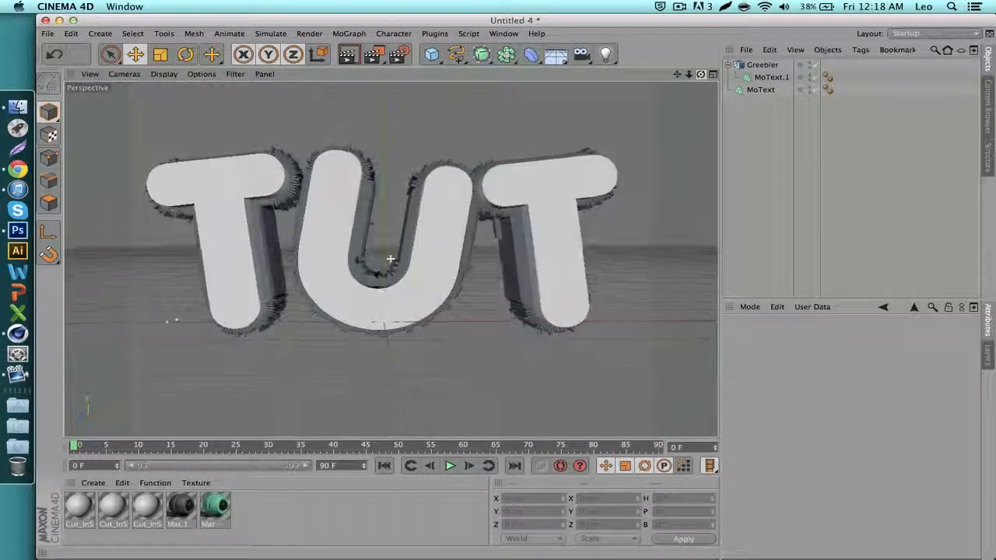
click(507, 228)
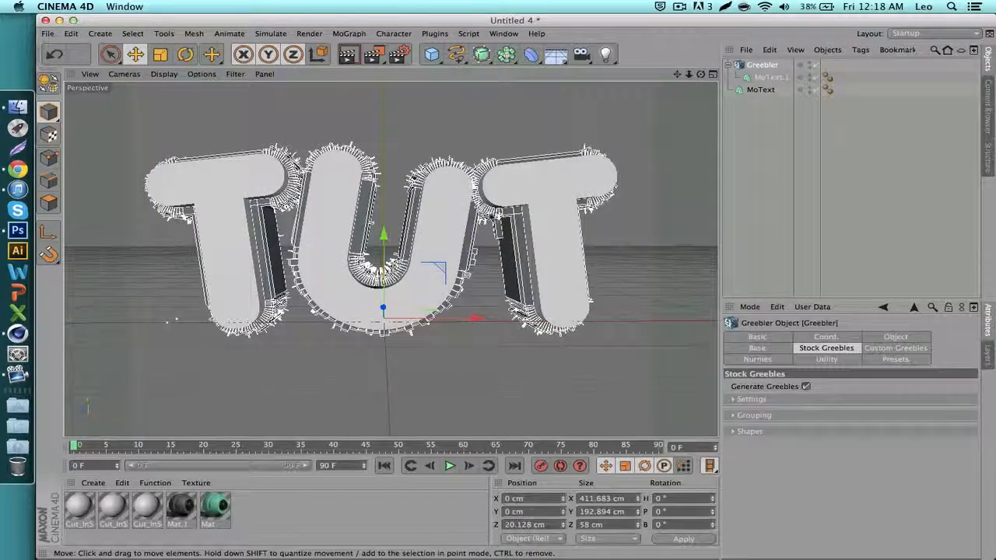
click(654, 244)
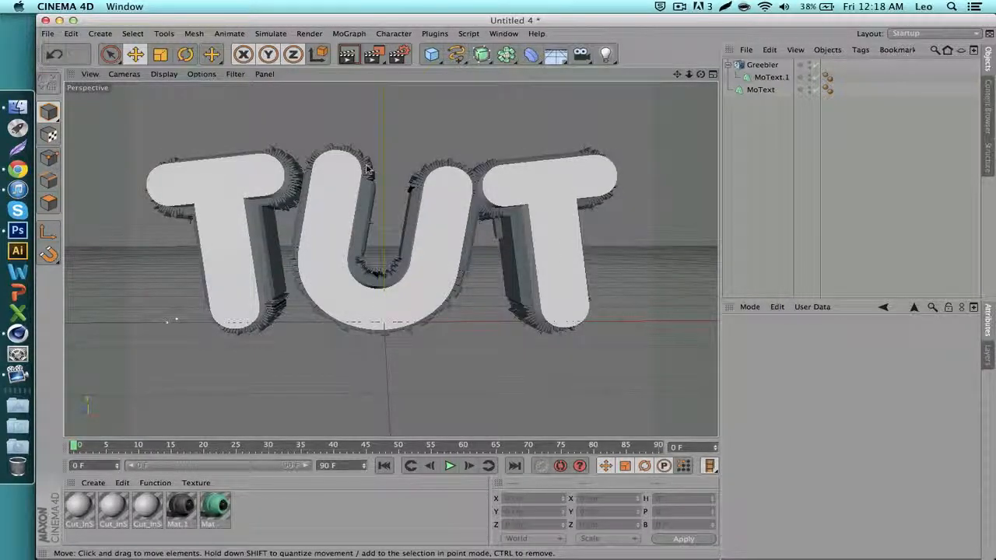
Step: Set the Greebler's base height to a minimum of 0 cm and a maximum of 15 cm
click(761, 64)
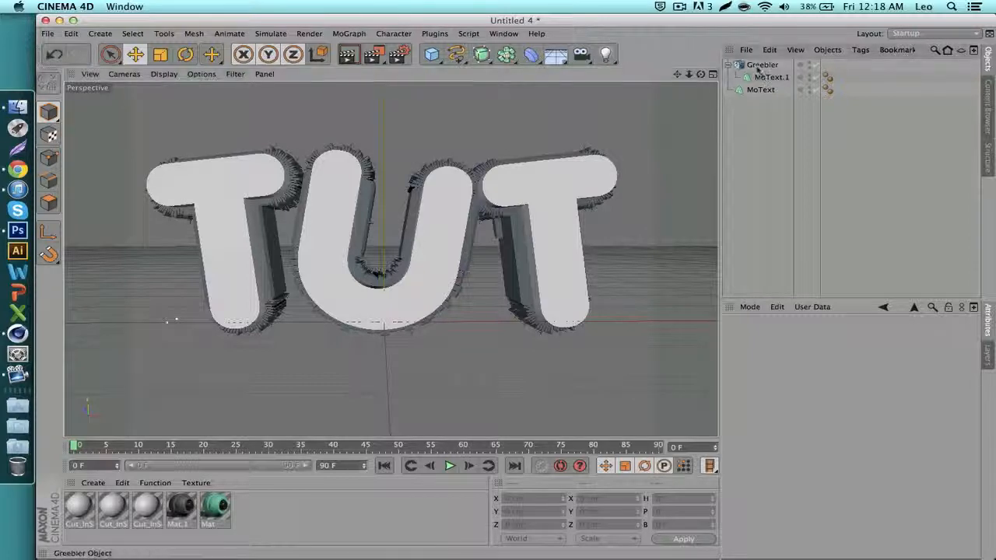
click(879, 337)
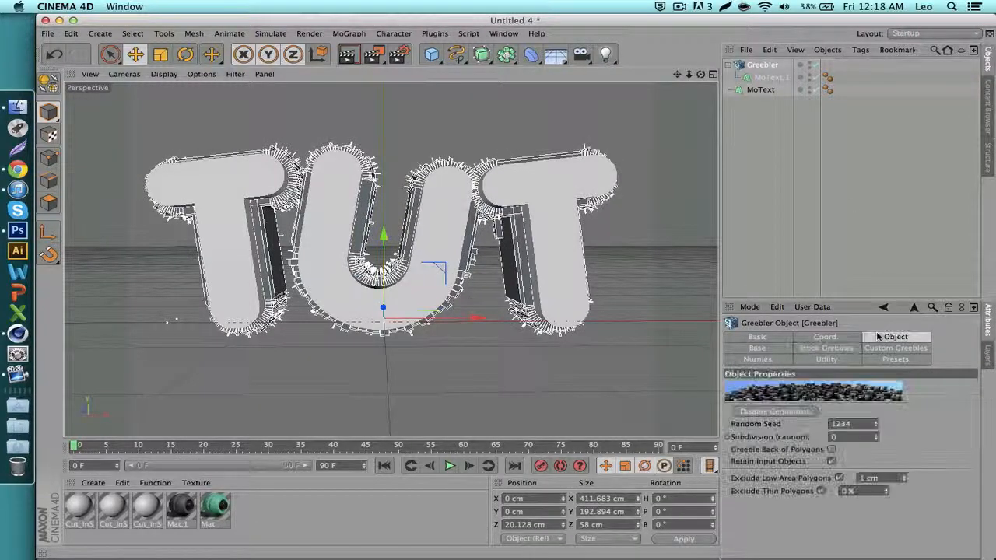
click(758, 350)
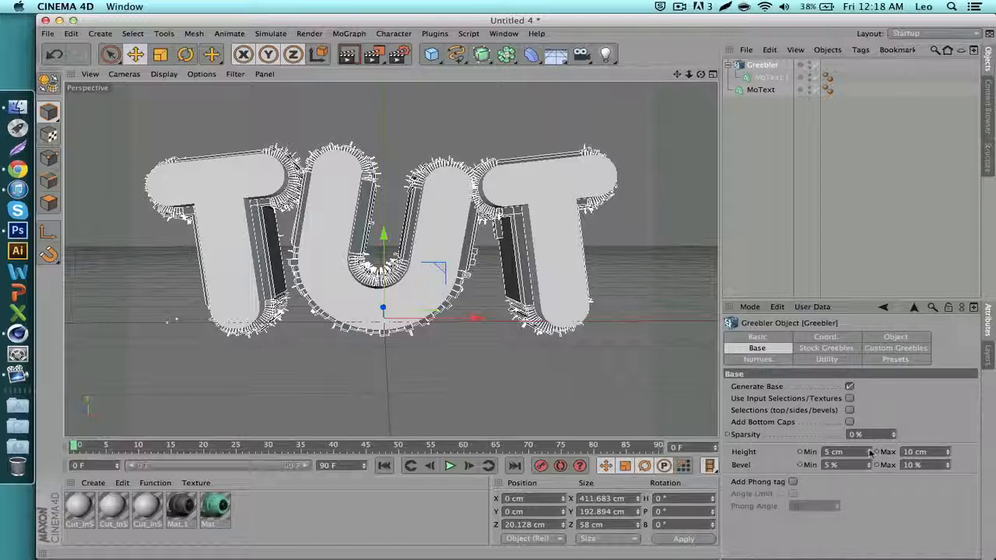
drag(870, 453, 870, 467)
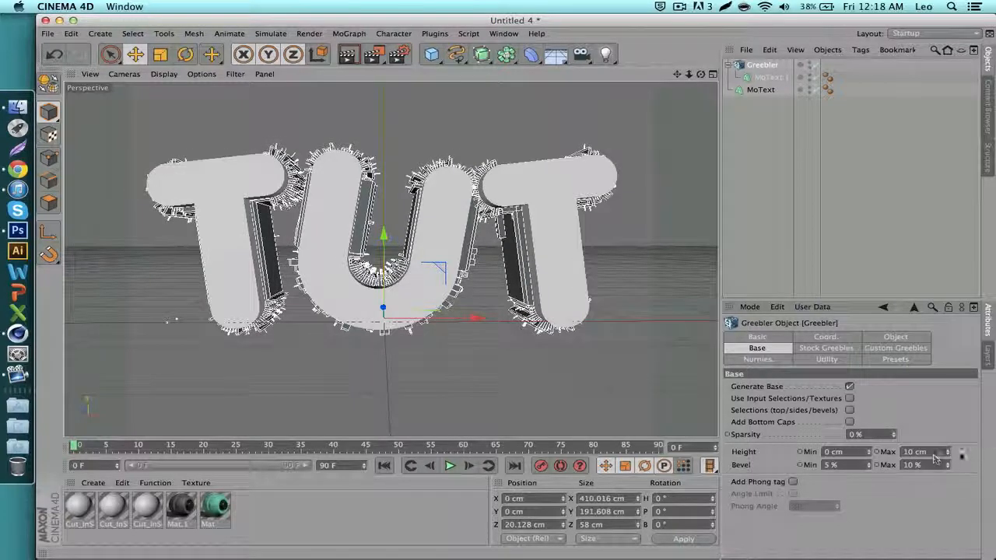
drag(948, 454, 947, 450)
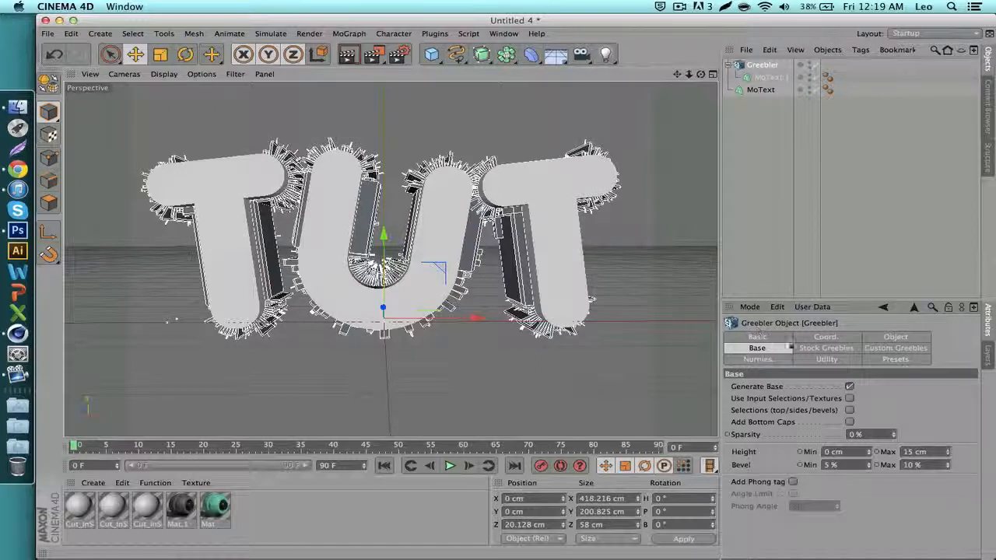
Step: Turn off stock greeble generation on the Greebler and inspect the deselected text from an angle
click(826, 348)
click(806, 387)
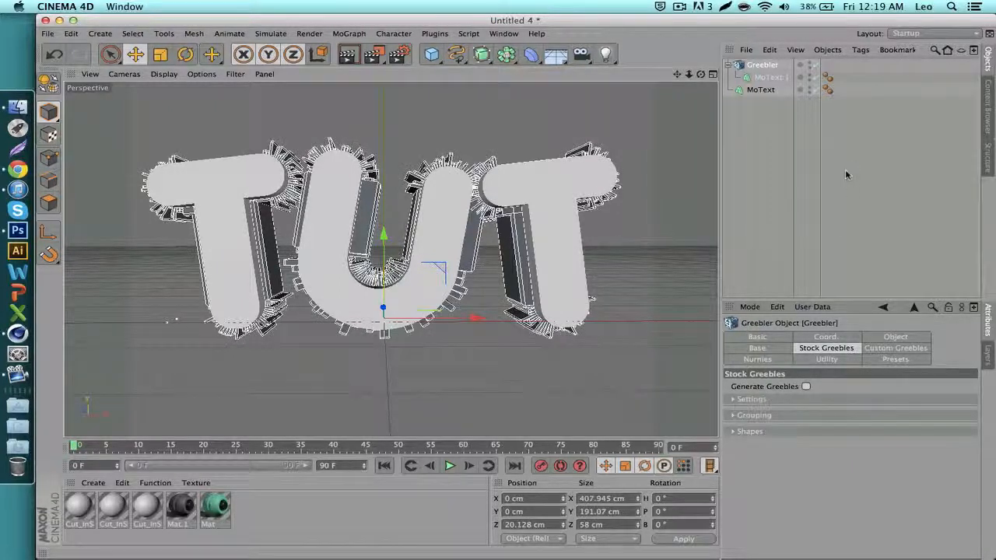
click(846, 174)
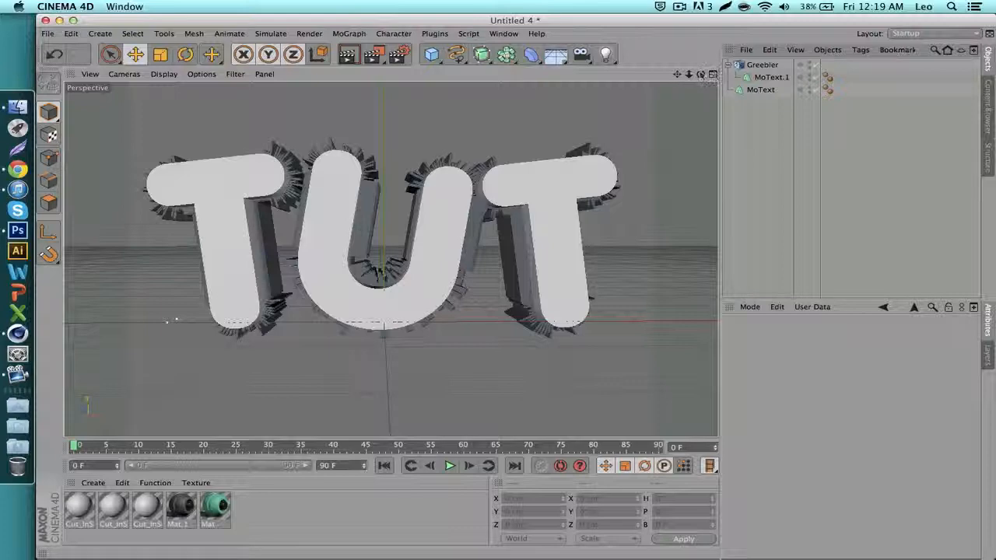
drag(701, 75, 634, 97)
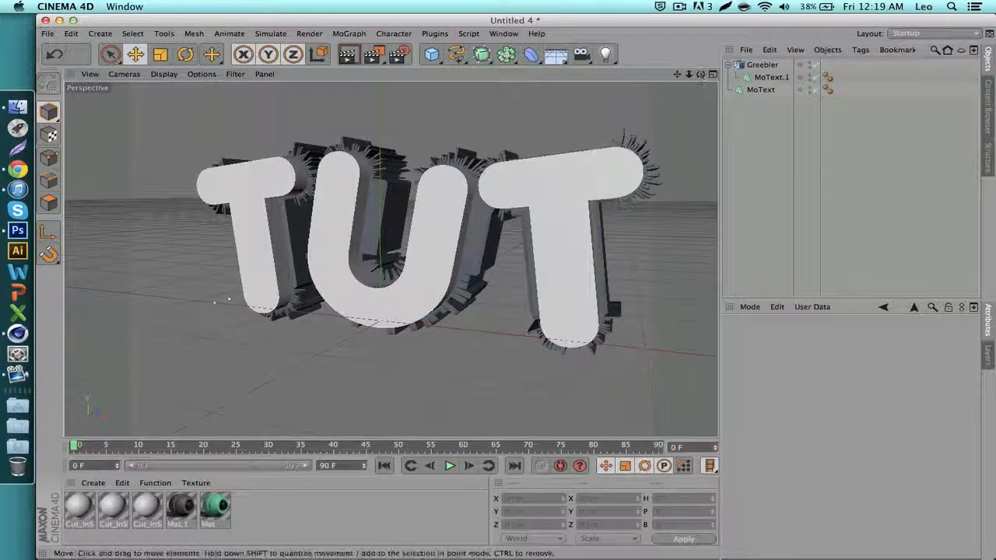
Step: In Finder, search the Photoshop Renders folder for "ERA", view era swag.png as a greebled text reference, and close it
click(17, 106)
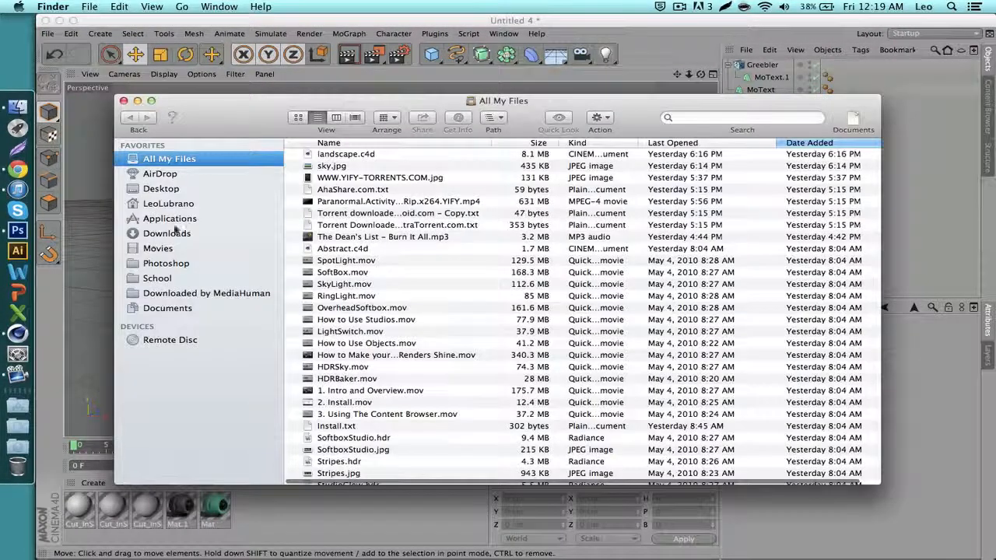
click(165, 263)
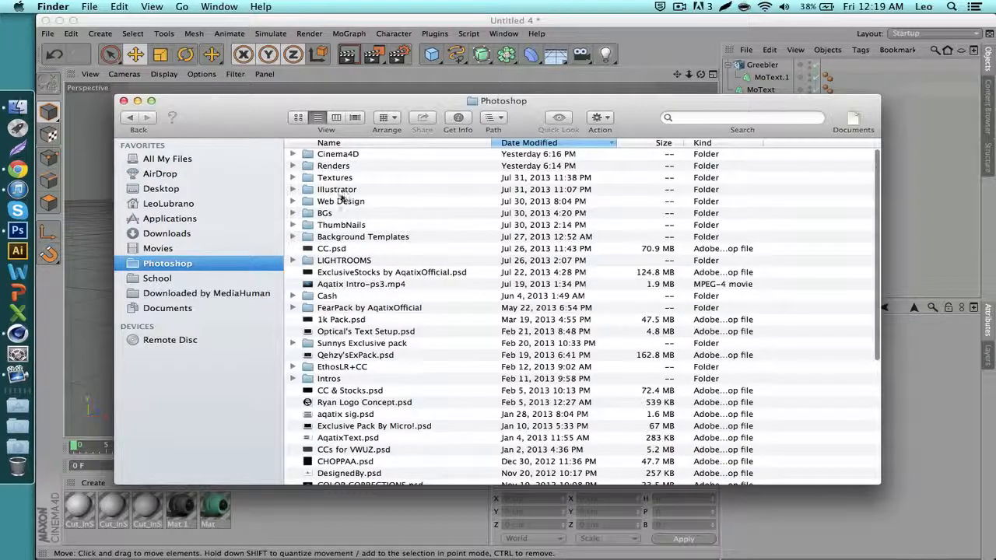
double_click(338, 166)
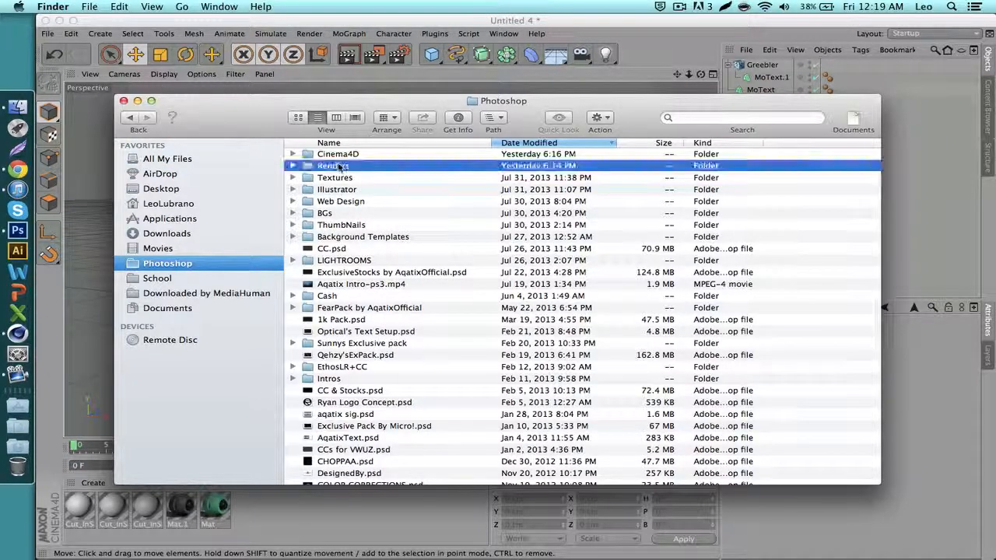
click(704, 117)
text(ERA)
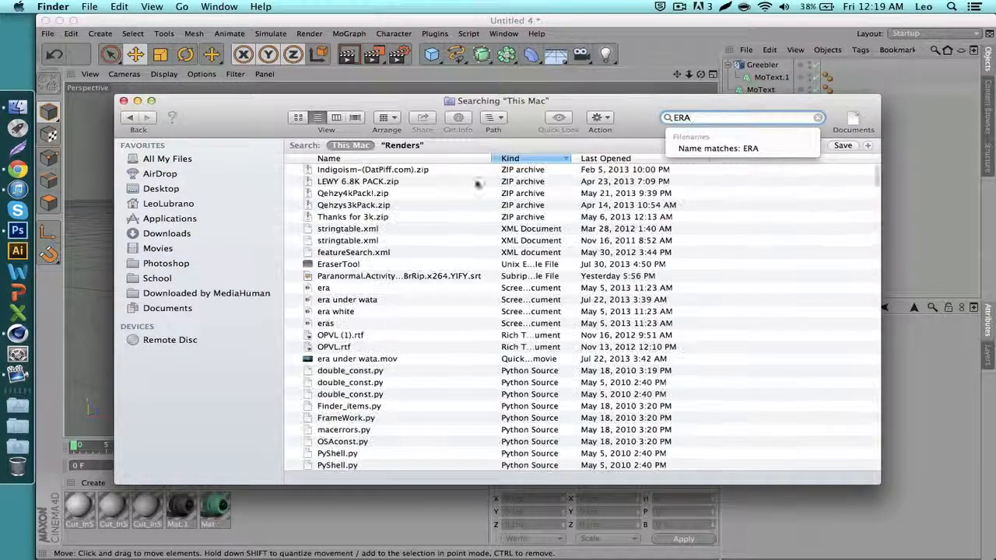
click(402, 146)
double_click(328, 184)
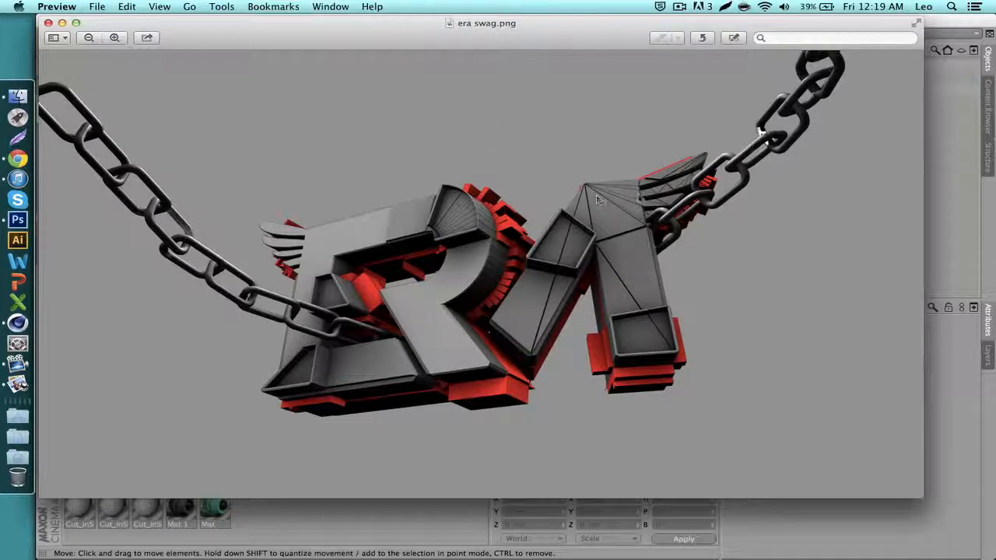
key(super+q)
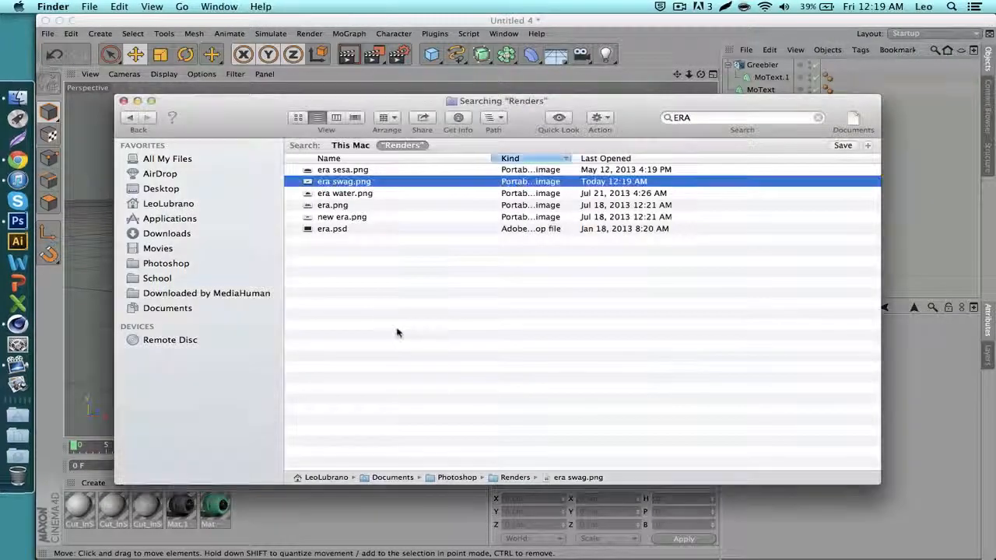
key(super+w)
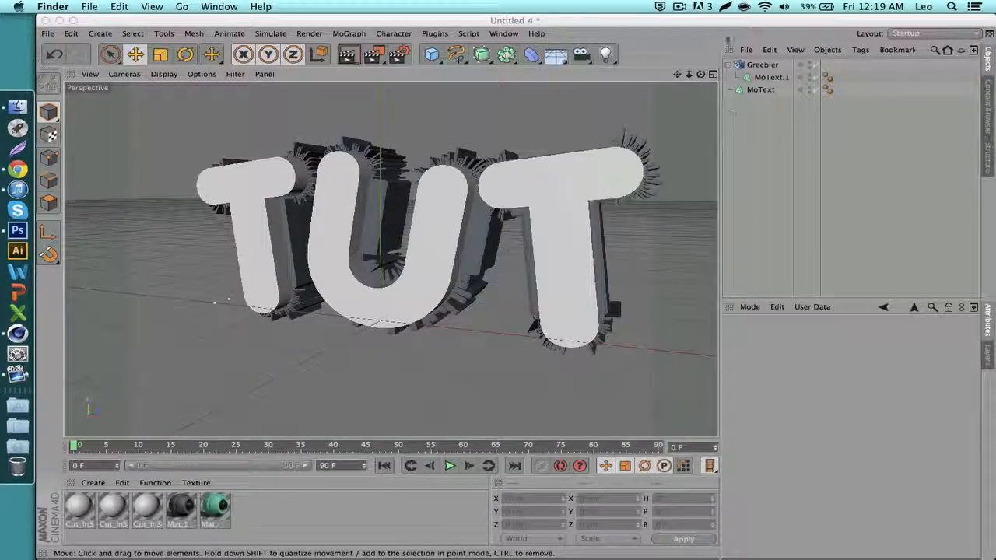
Step: Raise the Greebler's minimum base height and inspect the more even greebles around the last T
click(759, 66)
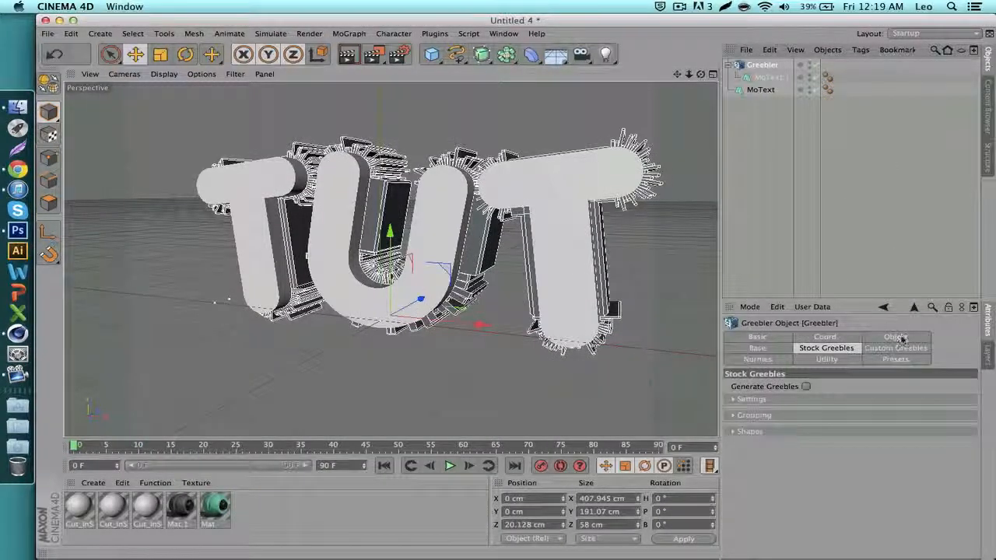
click(758, 348)
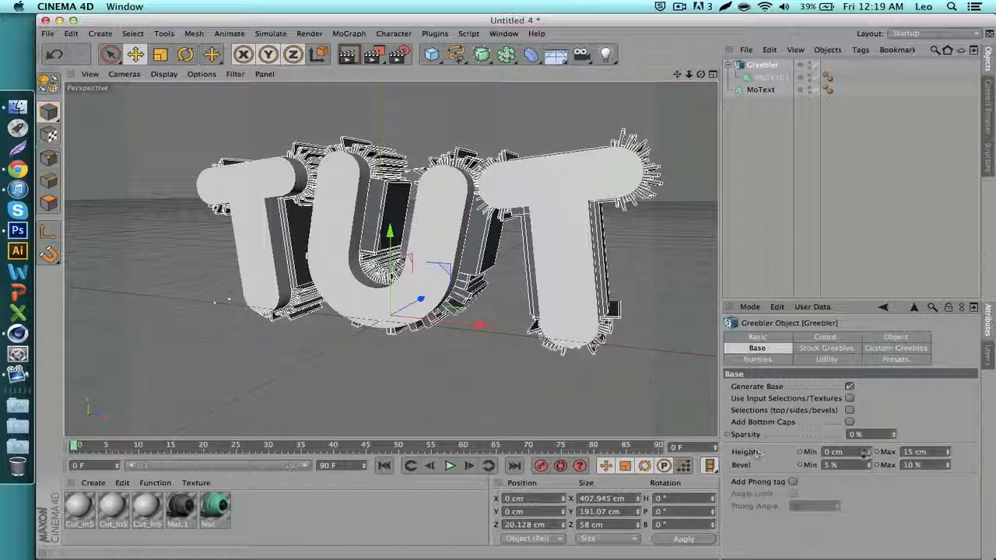
click(917, 453)
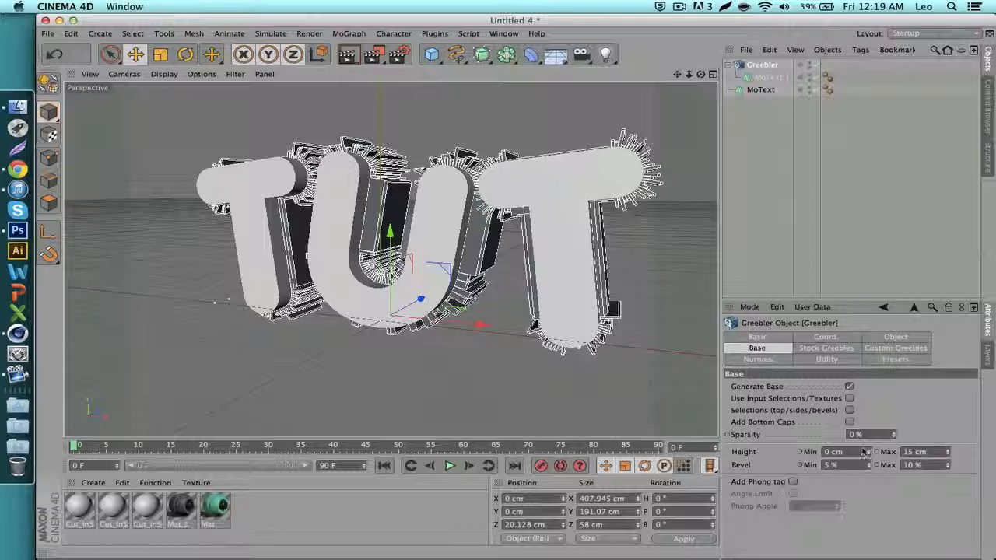
drag(870, 457, 870, 454)
click(810, 228)
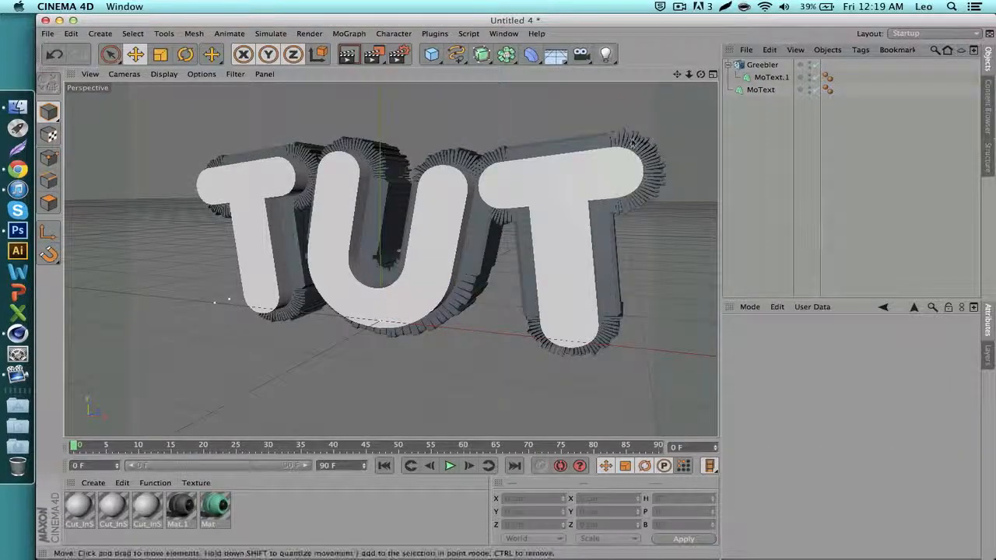
scroll(632, 140, up, 4)
scroll(631, 140, up, 3)
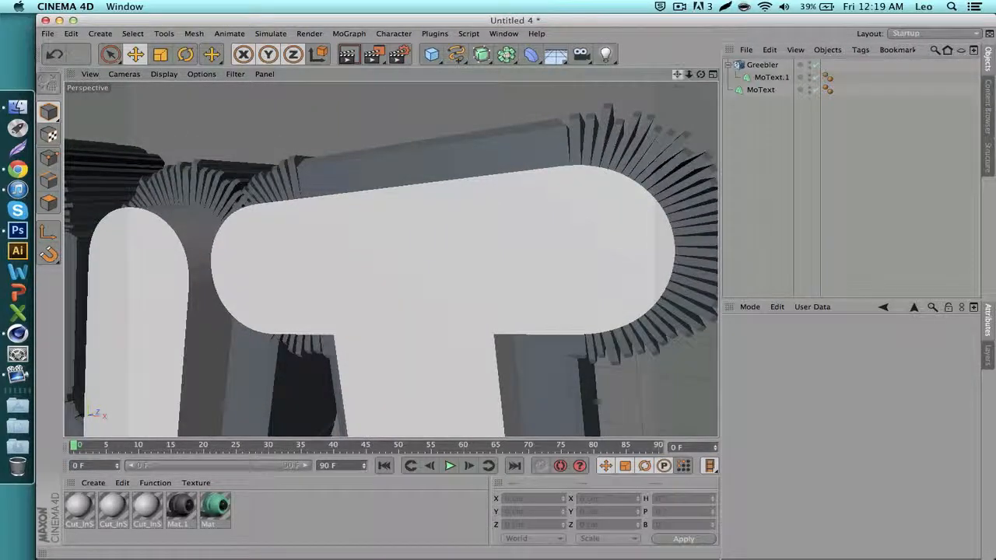
mouse_move(701, 74)
mouse_down()
mouse_move(685, 78)
mouse_move(700, 74)
mouse_up()
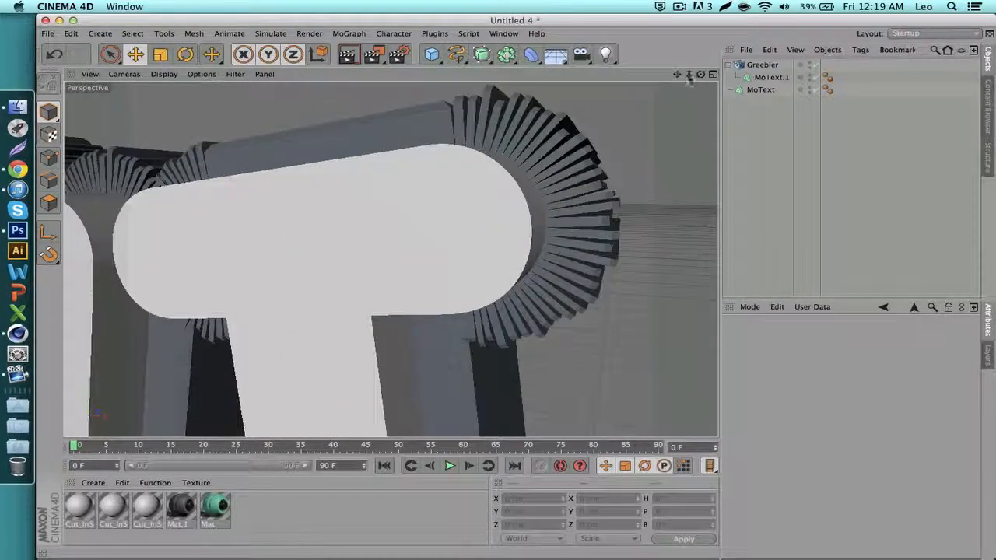
Step: Lower the Greebler's minimum base height again for more uneven greebles and deselect it
click(763, 65)
drag(870, 452, 871, 490)
click(840, 225)
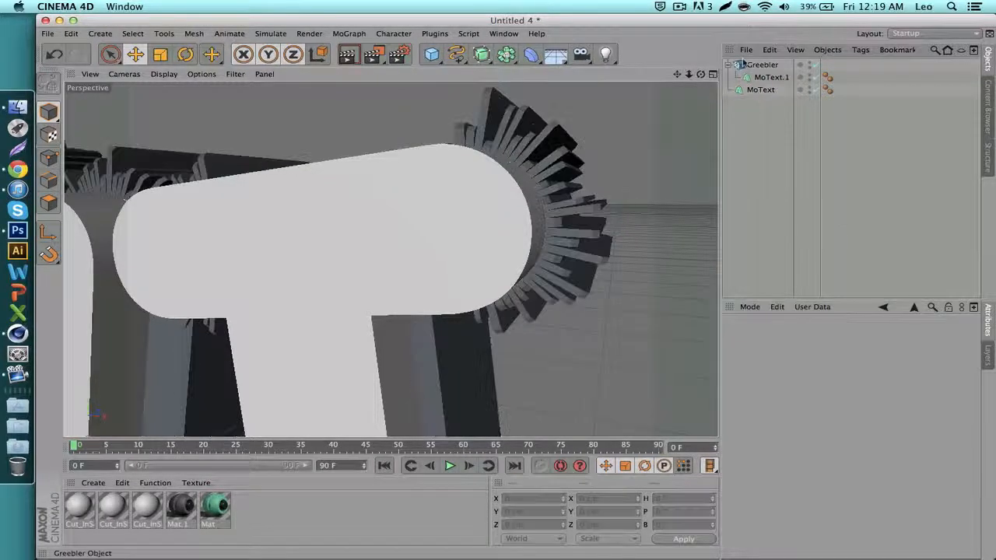
Step: Delete the Greebler together with its child text, leaving only the plain TUT MoText
click(759, 66)
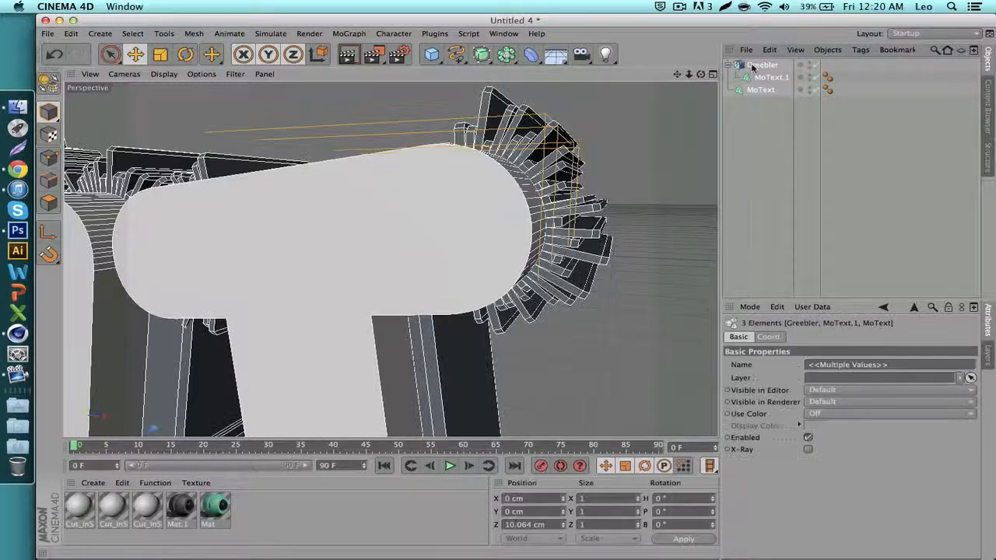
key(Delete)
drag(689, 74, 736, 52)
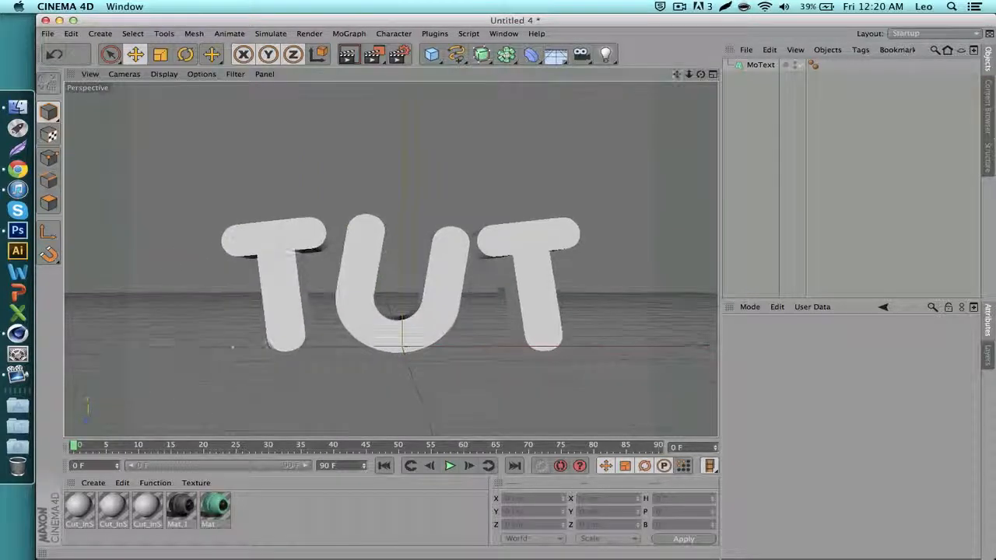
Step: Duplicate the plain TUT MoText and make the copy editable
click(756, 65)
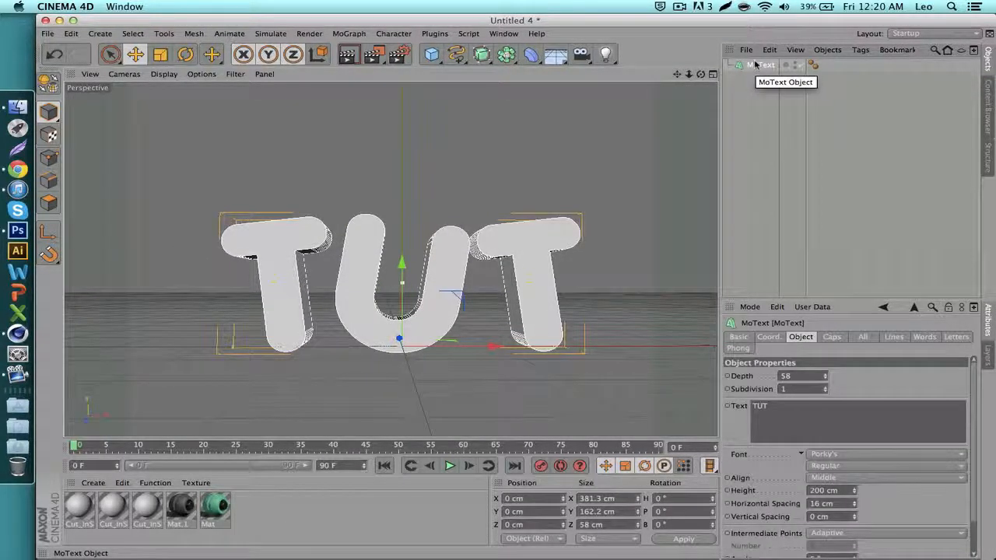
click(609, 122)
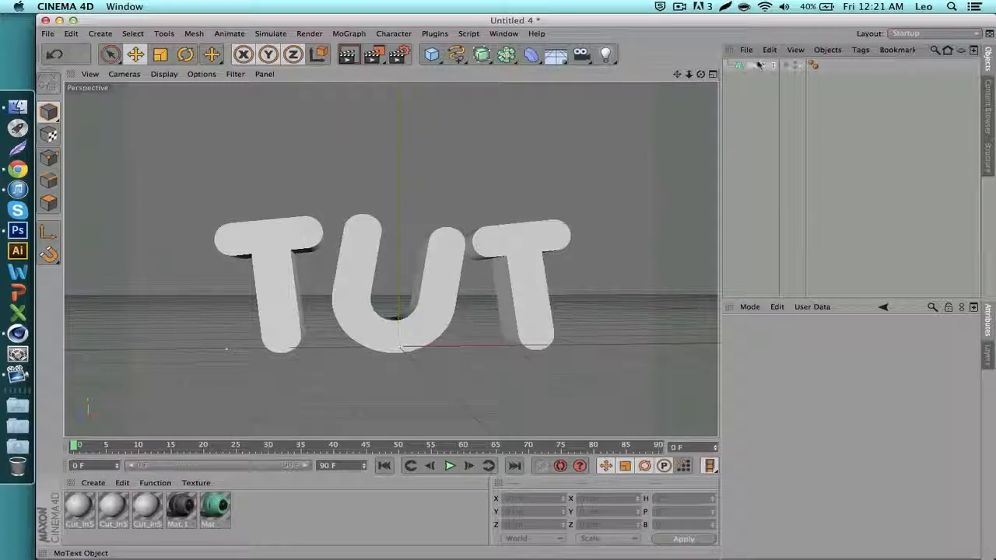
click(755, 66)
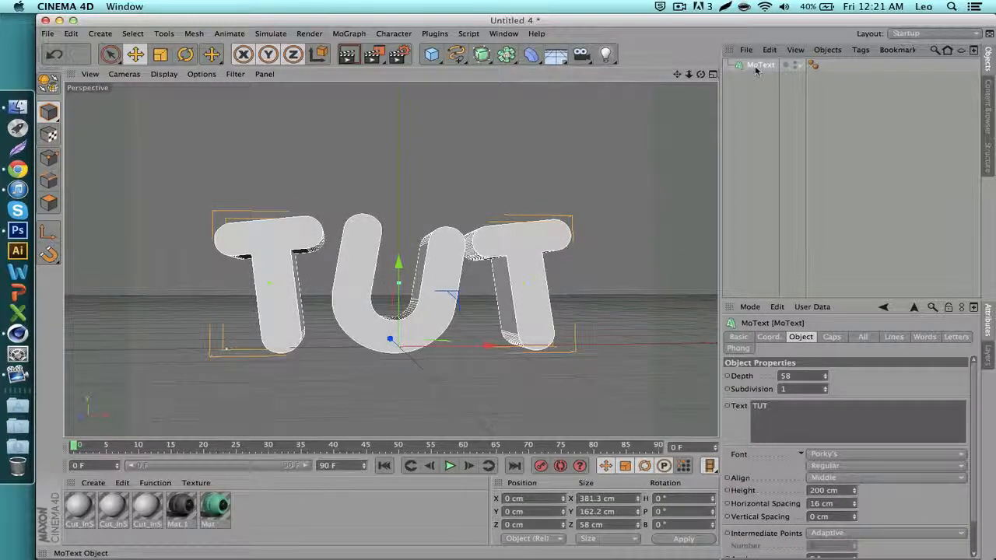
key(super+c)
key(super+v)
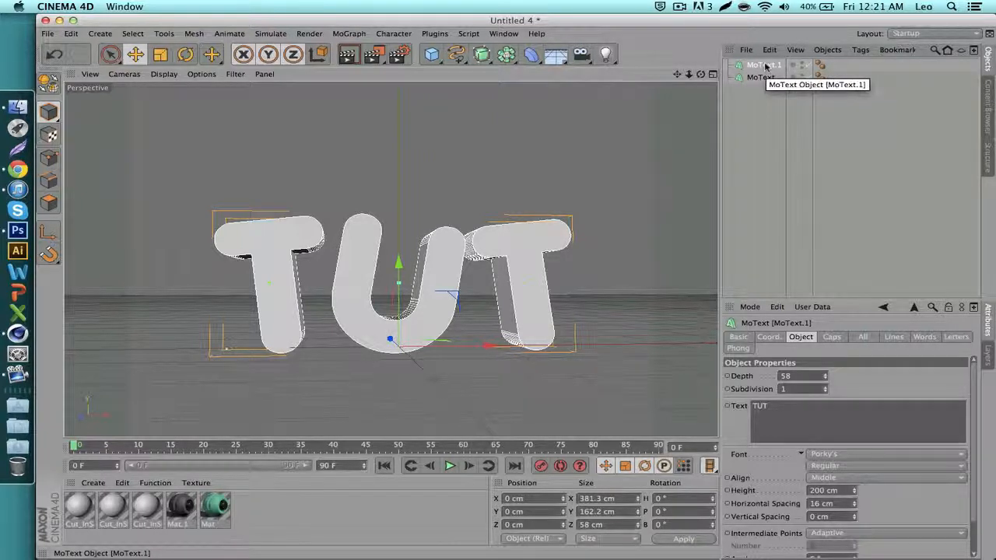
key(c)
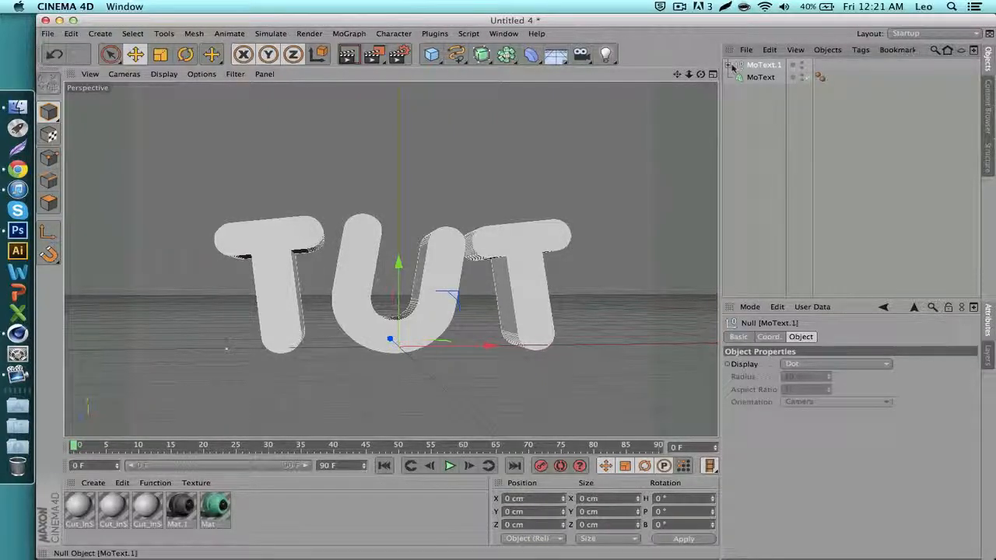
Step: Expand the editable copy's hierarchy down to the spline inside each of the T, U and T extrude objects
click(728, 66)
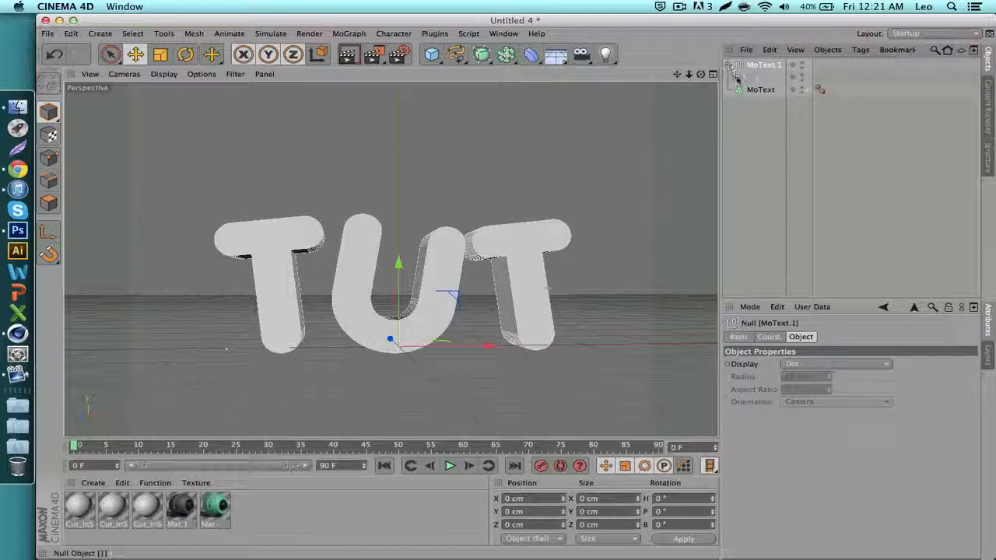
click(737, 78)
click(743, 90)
click(743, 89)
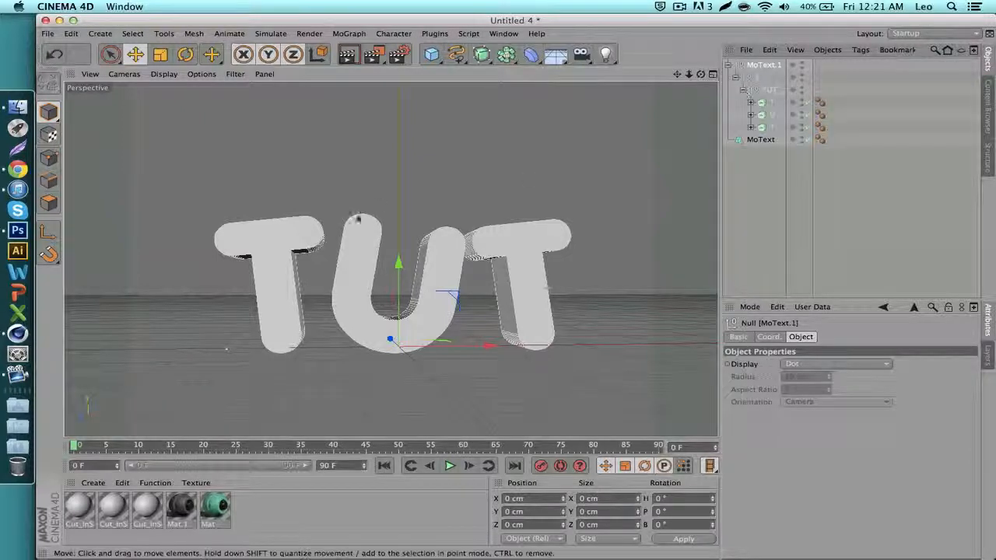
click(767, 102)
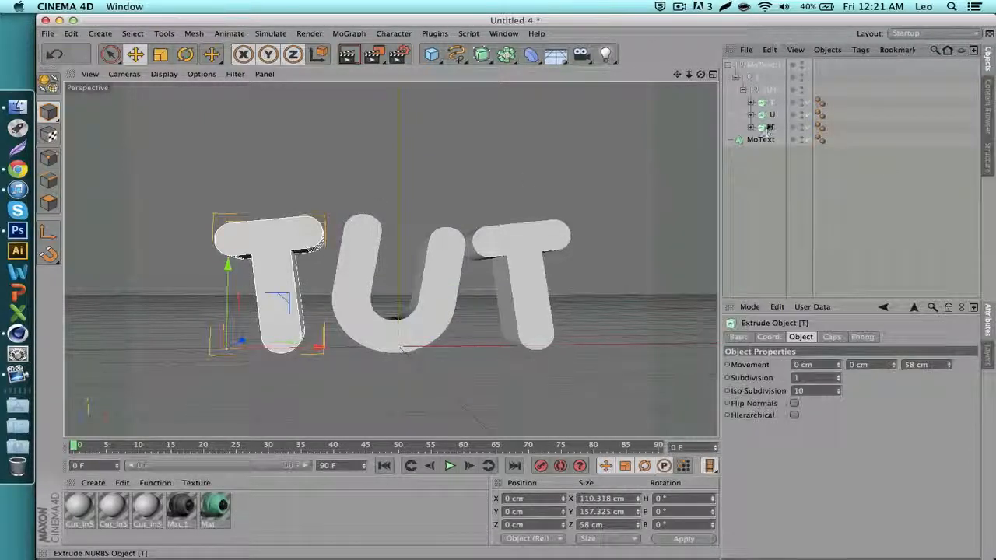
shift+click(769, 127)
click(761, 106)
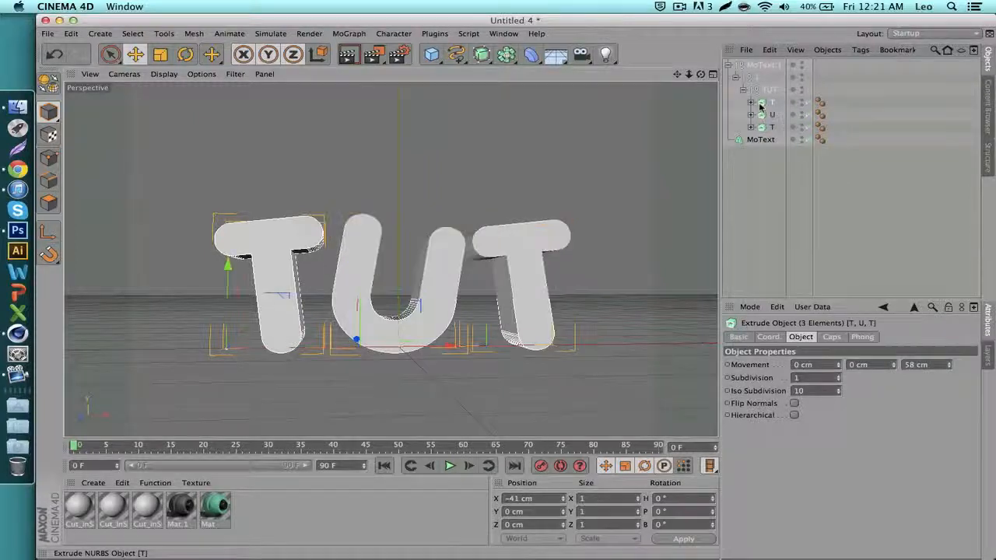
click(751, 103)
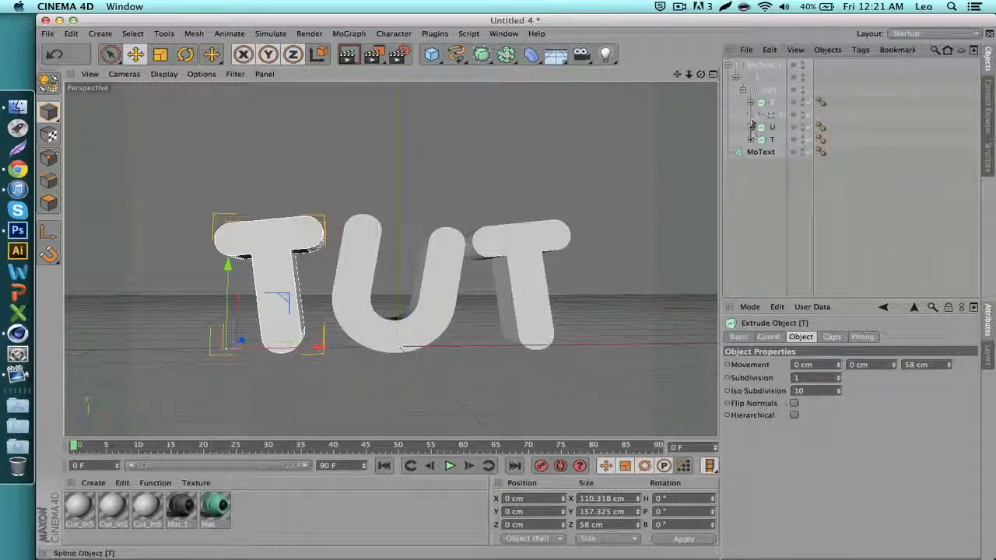
click(751, 127)
click(751, 152)
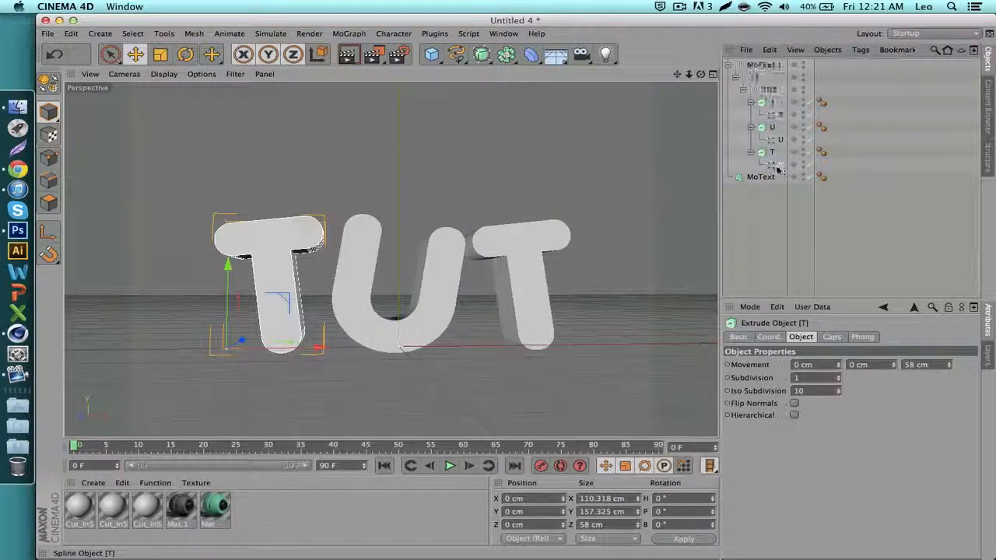
Step: Move the T, U and T splines out of their extrude objects to the top level of the object hierarchy
click(778, 165)
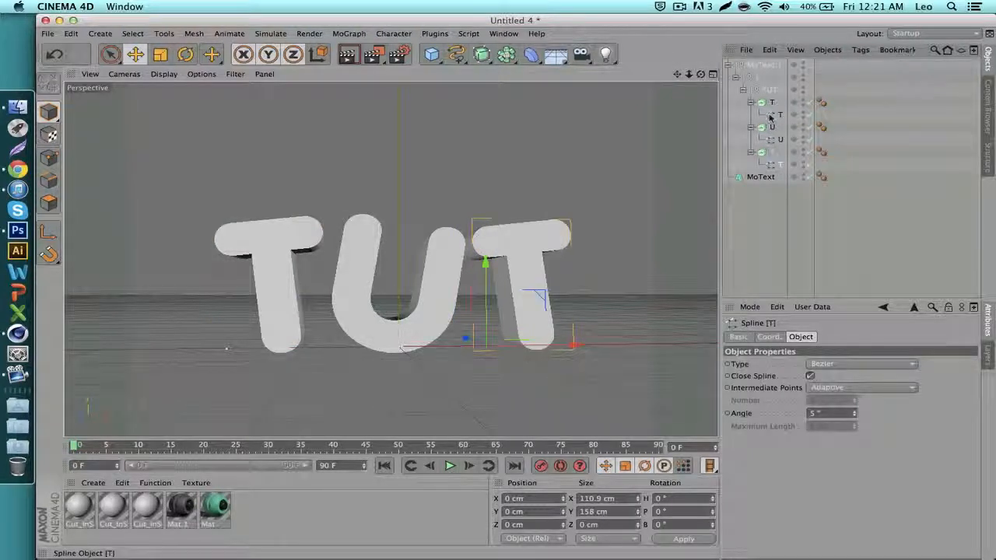
click(778, 115)
shift+click(777, 140)
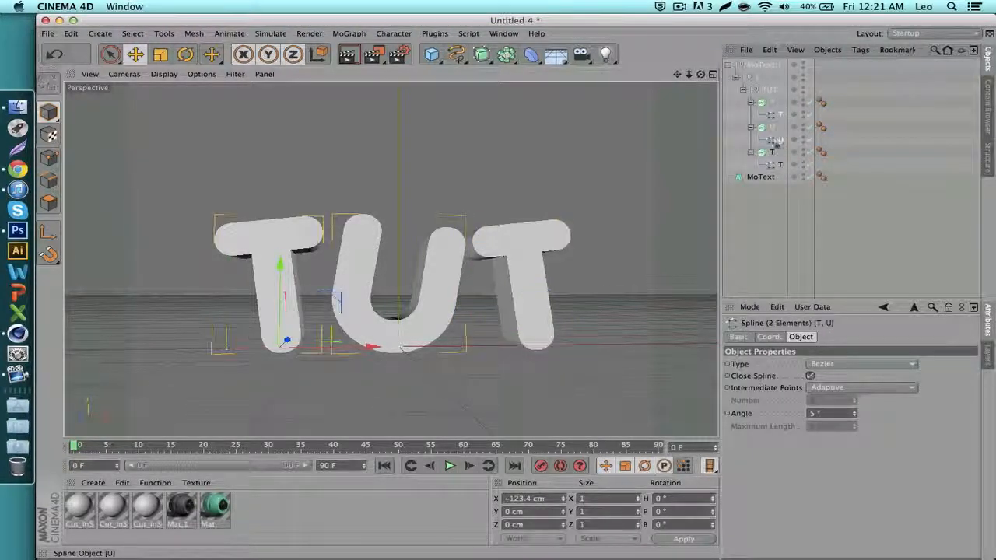
shift+click(776, 164)
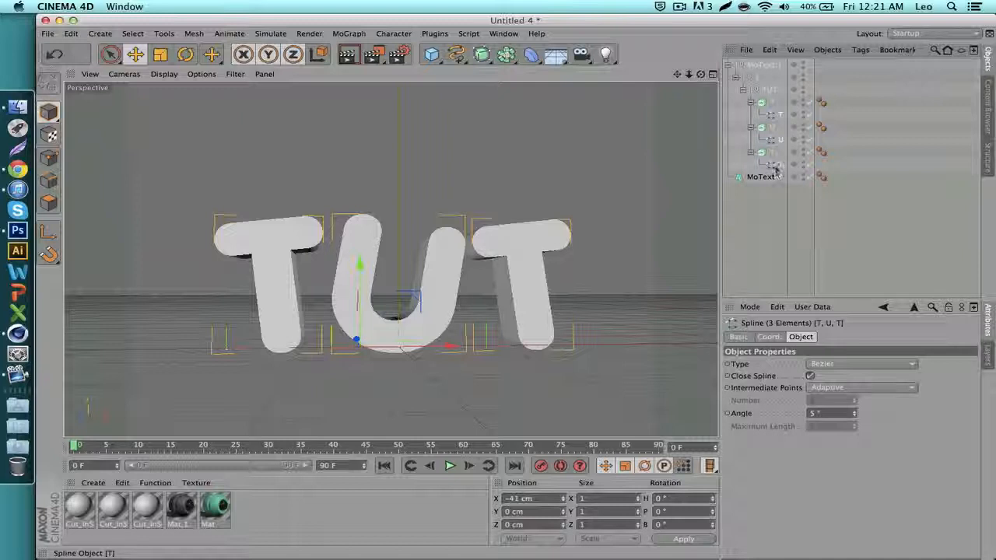
click(781, 116)
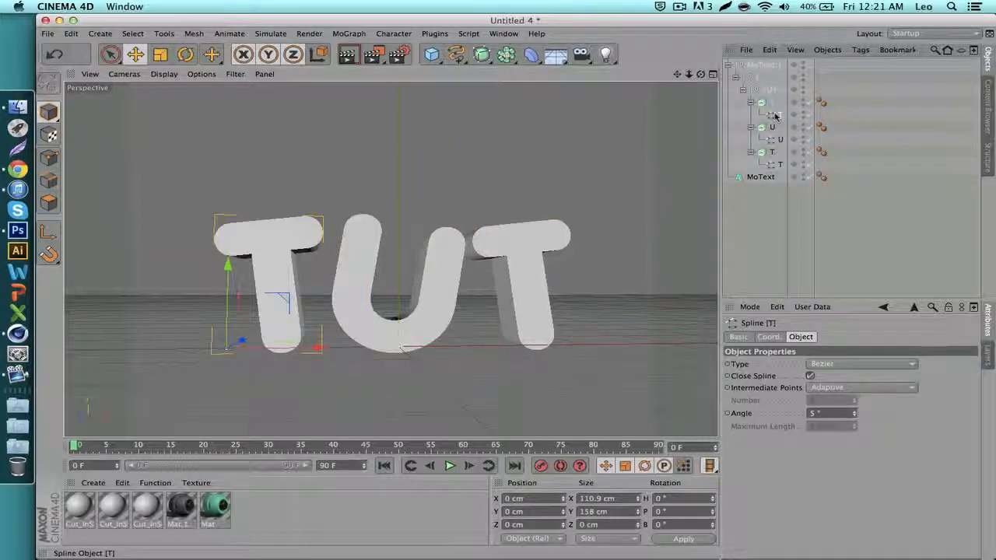
shift+click(777, 140)
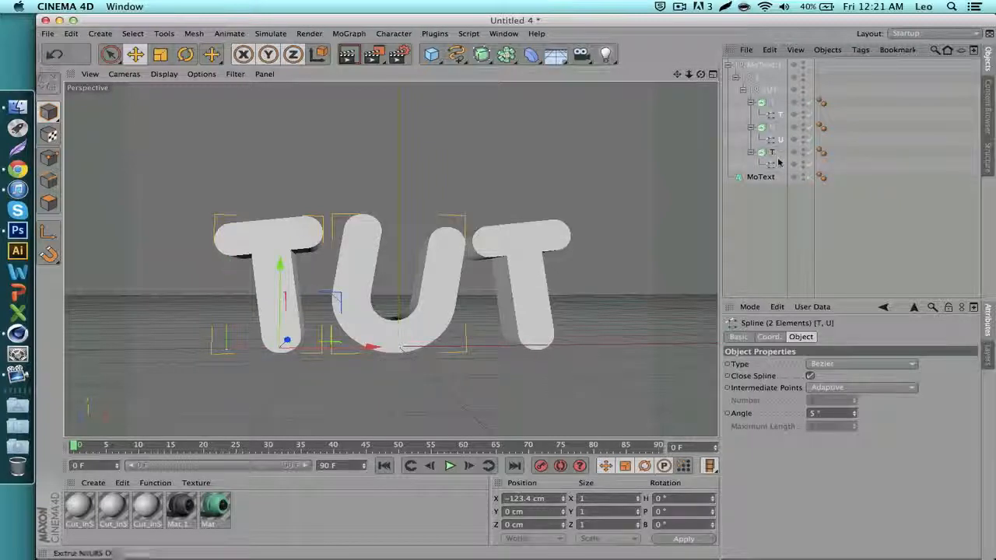
shift+click(778, 165)
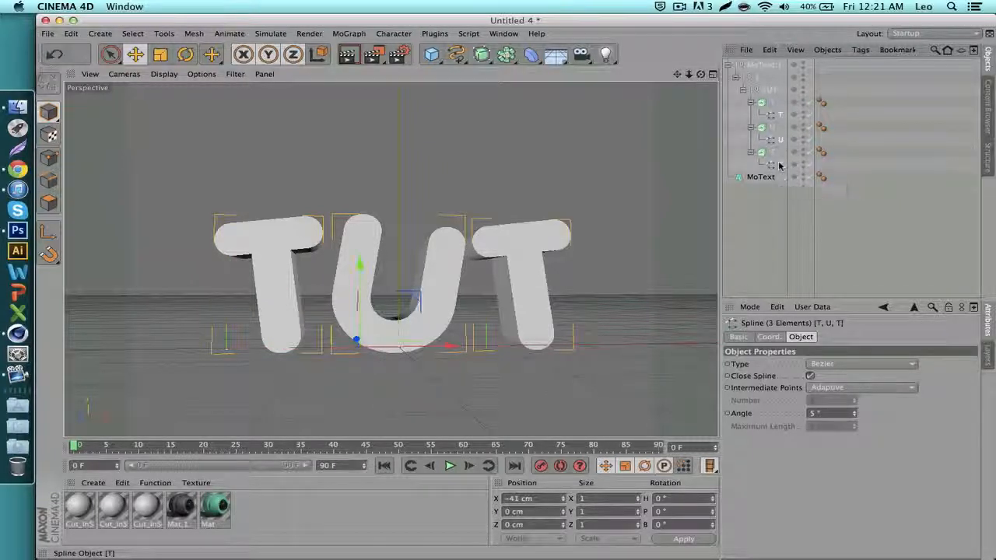
drag(778, 193, 779, 195)
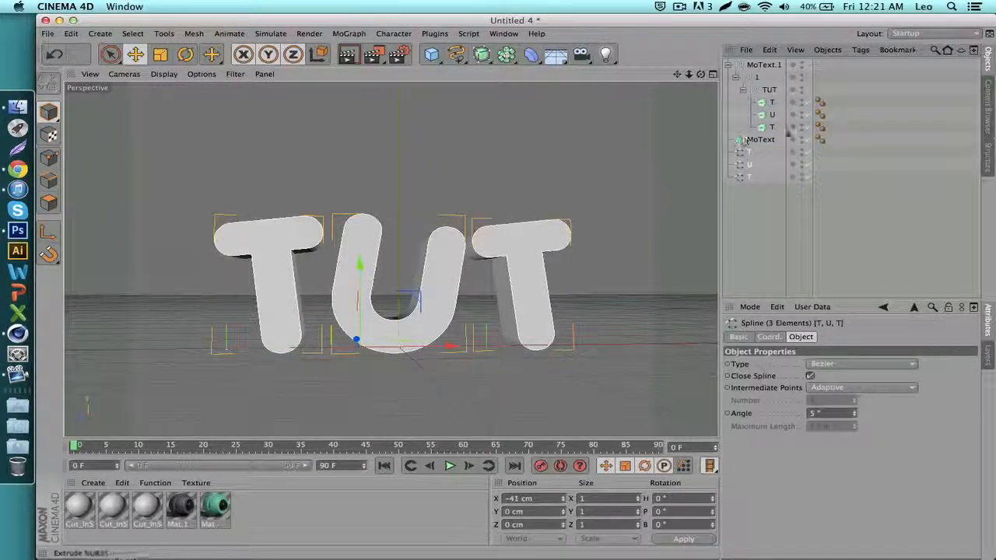
Step: Delete the emptied editable copy of the MoText with its leftover extrude objects
click(754, 66)
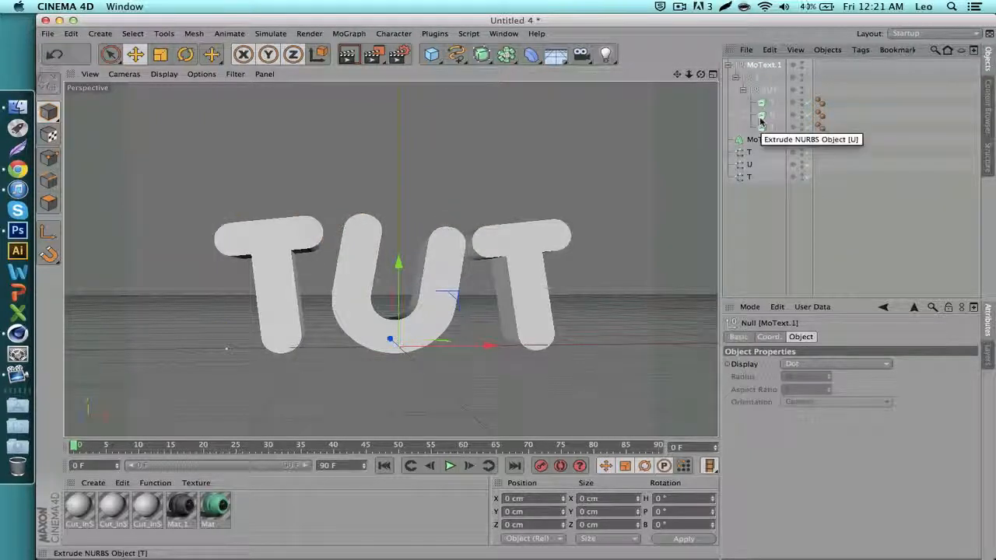
key(Delete)
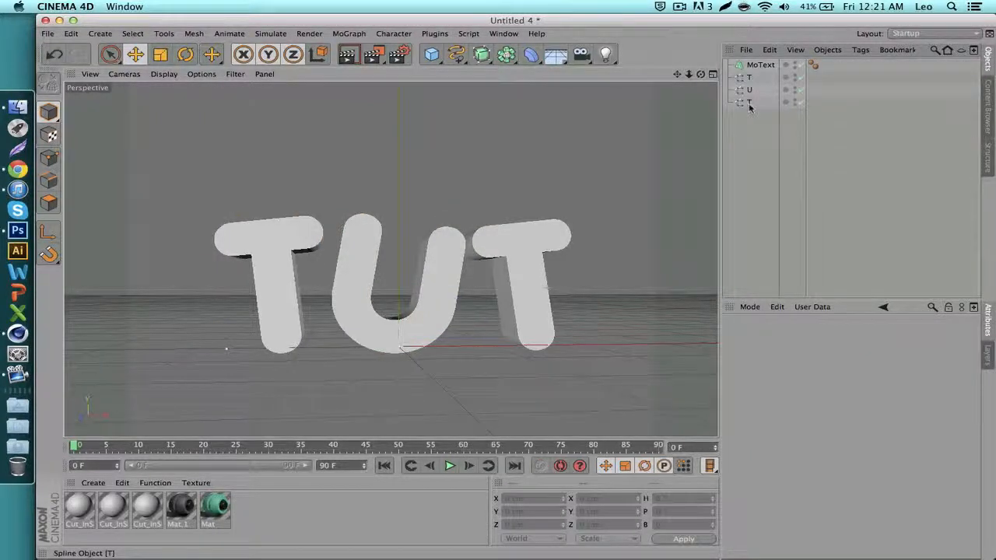
click(750, 78)
click(750, 102)
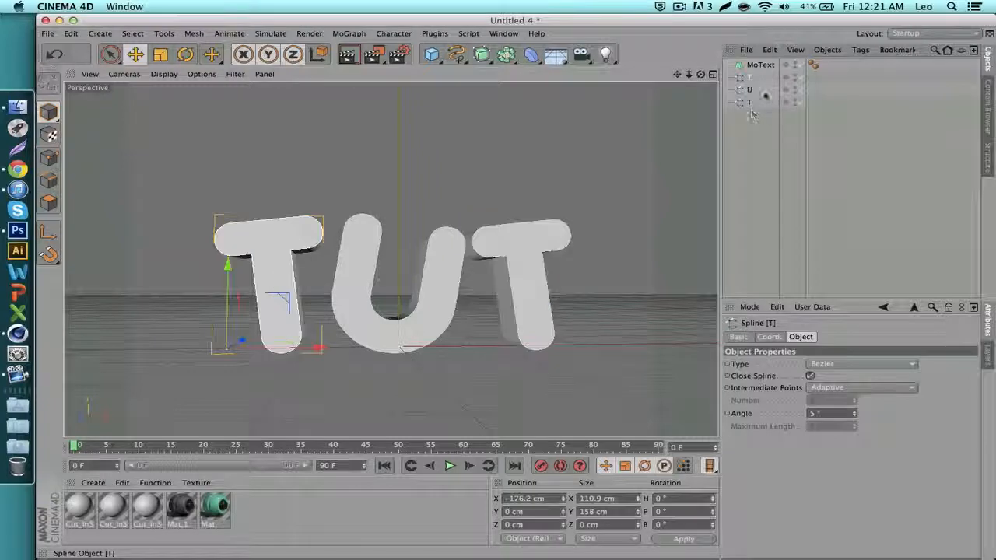
Step: Add a Reeper X object and nest the first T spline under it
click(436, 34)
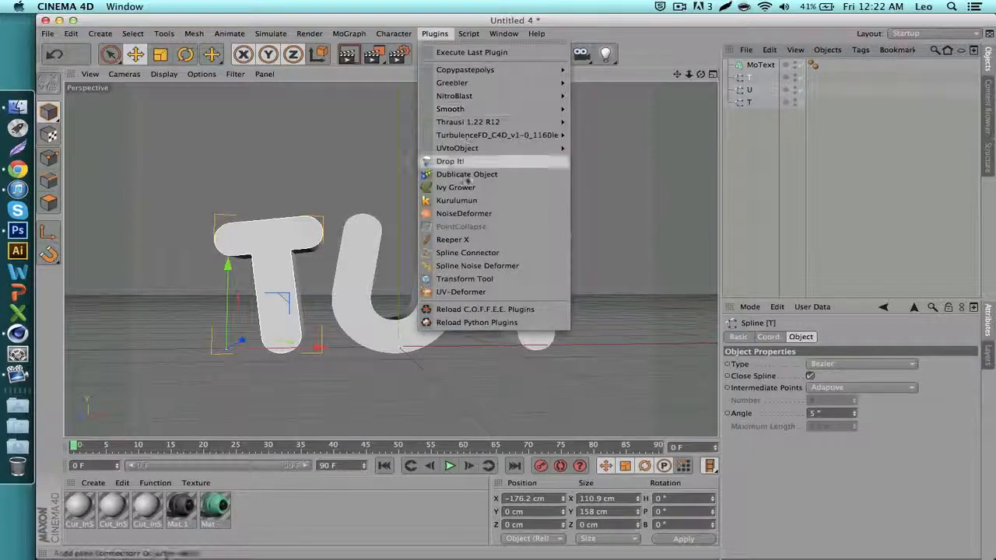
click(453, 240)
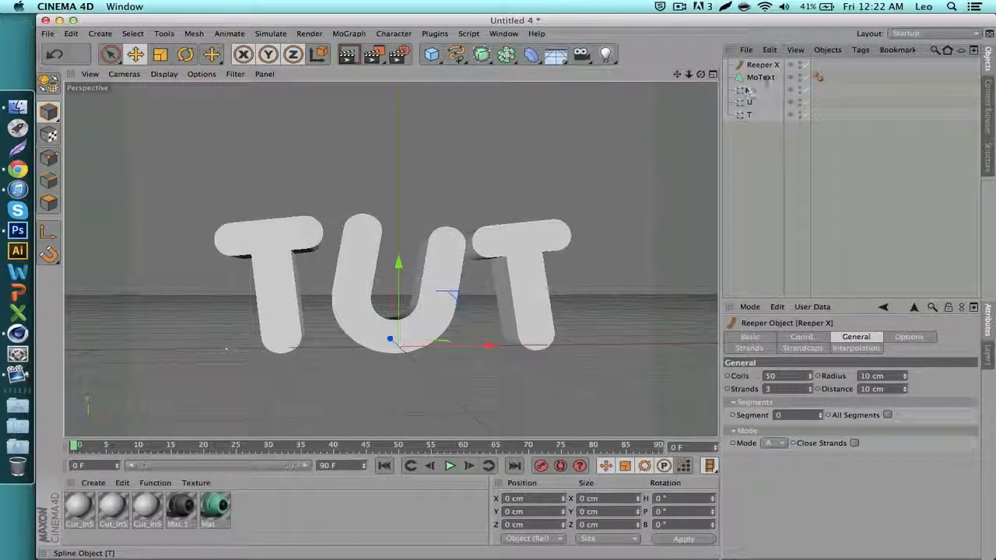
drag(749, 90, 763, 68)
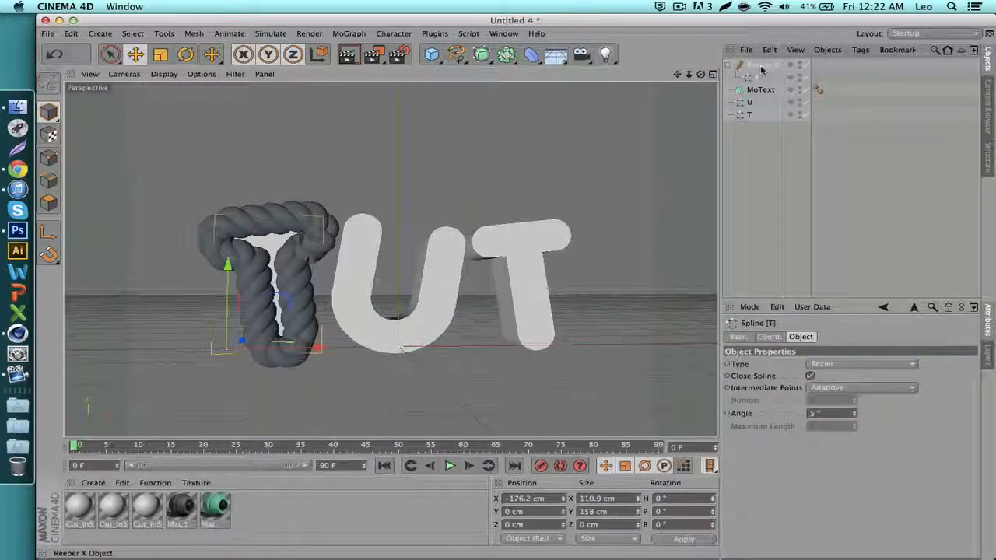
Step: Add two more Reeper X objects, nest the U spline and the remaining T spline under them, and collapse all three hierarchies
click(434, 33)
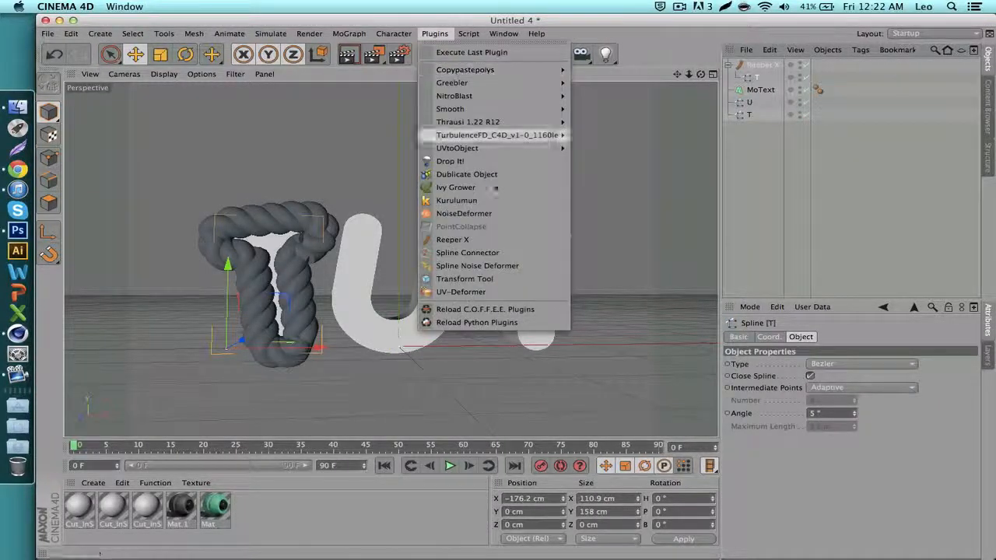
click(494, 241)
click(434, 33)
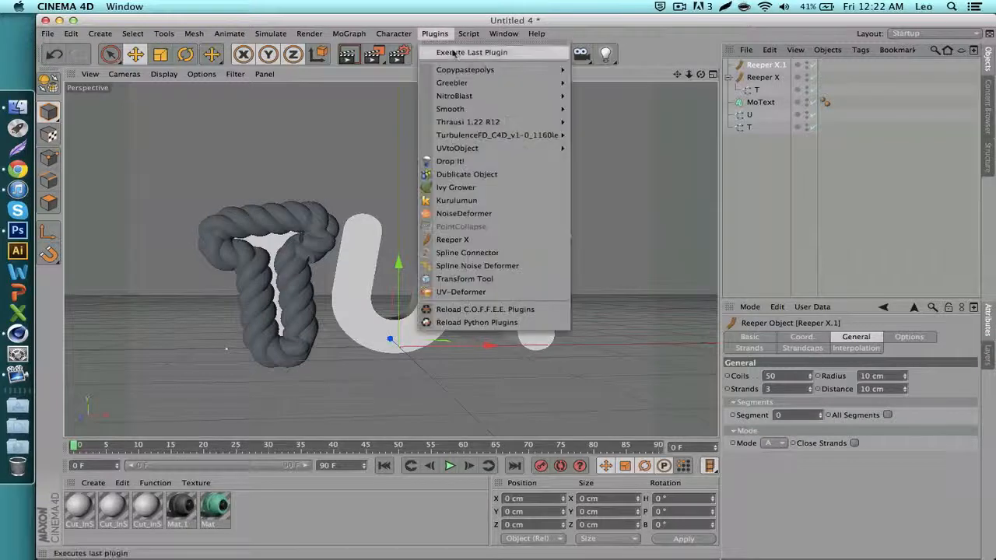
click(452, 52)
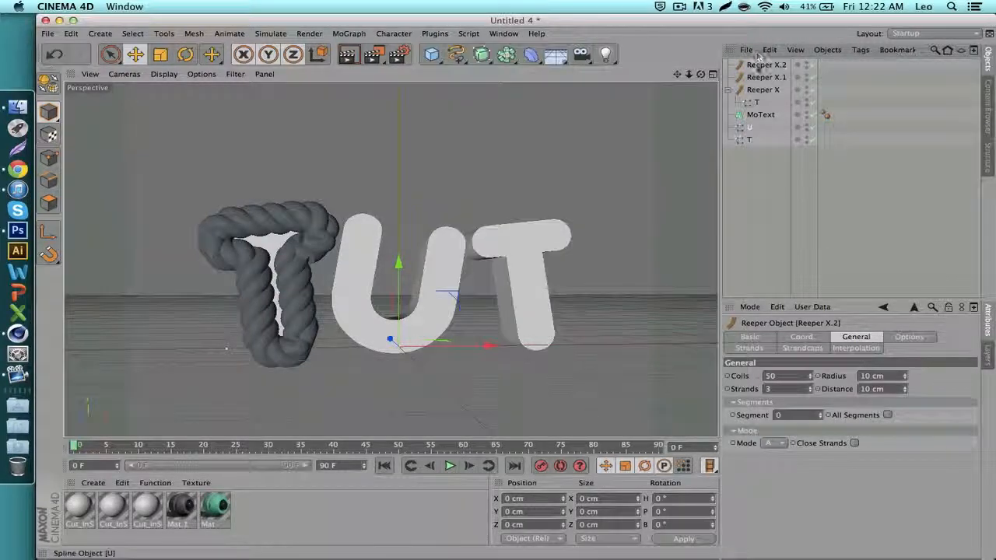
drag(759, 59, 760, 63)
drag(749, 140, 765, 92)
click(728, 65)
click(728, 77)
click(728, 89)
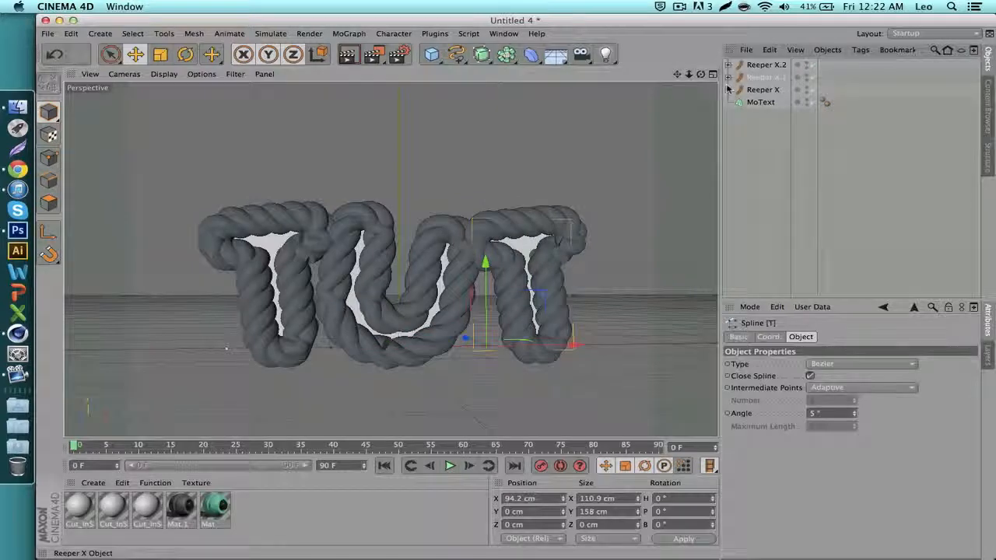
Step: Select all three Reeper X objects together and set their Radius to 3 cm
click(757, 65)
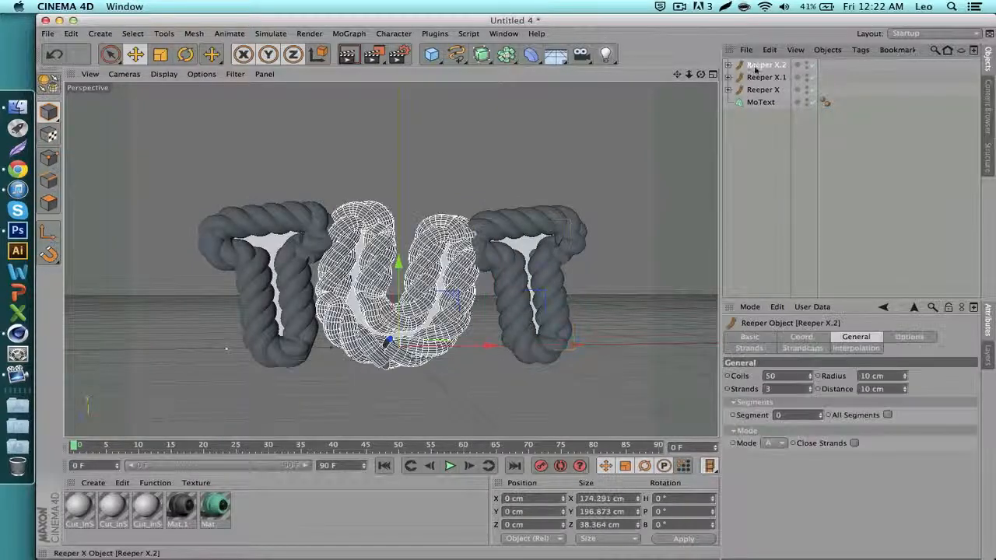
shift+click(755, 90)
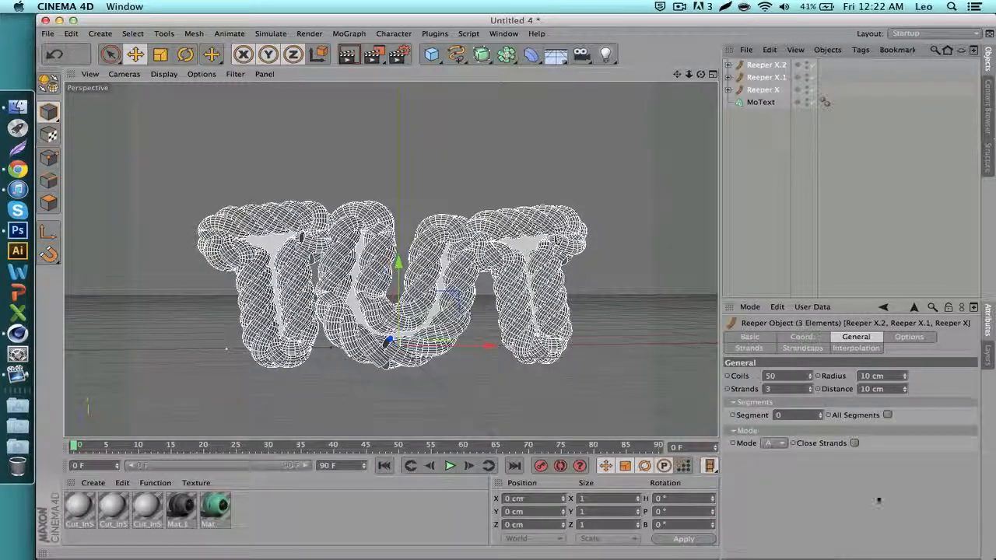
click(864, 337)
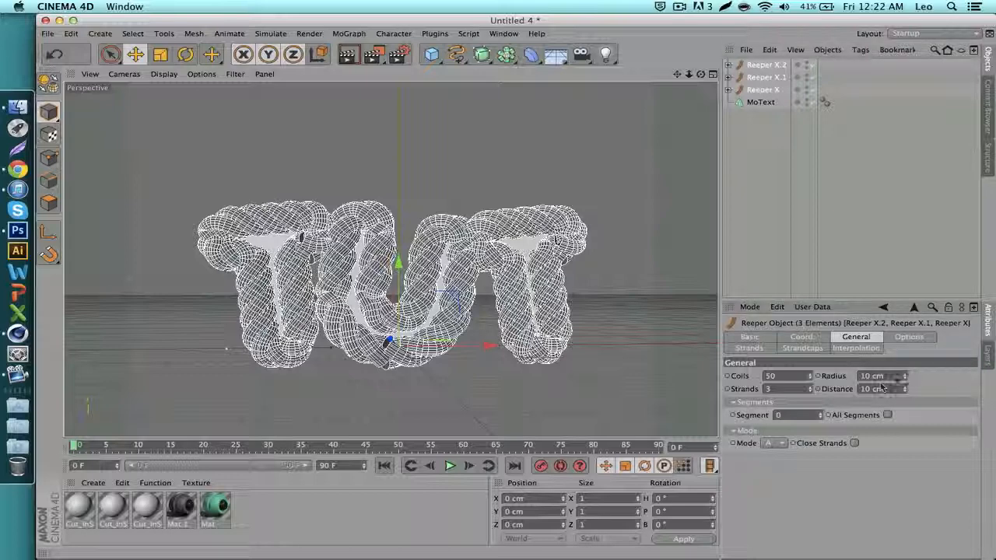
text(2)
key(Return)
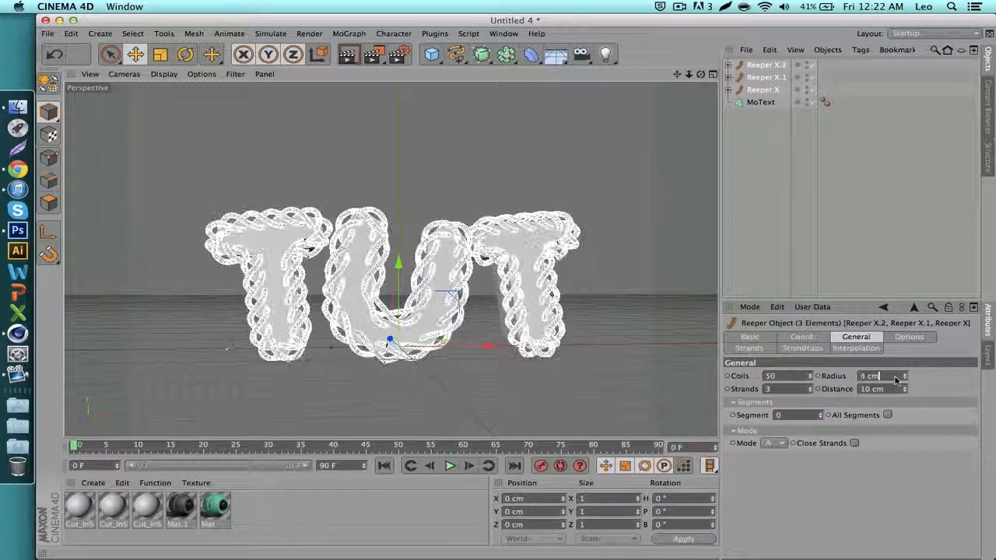
click(904, 373)
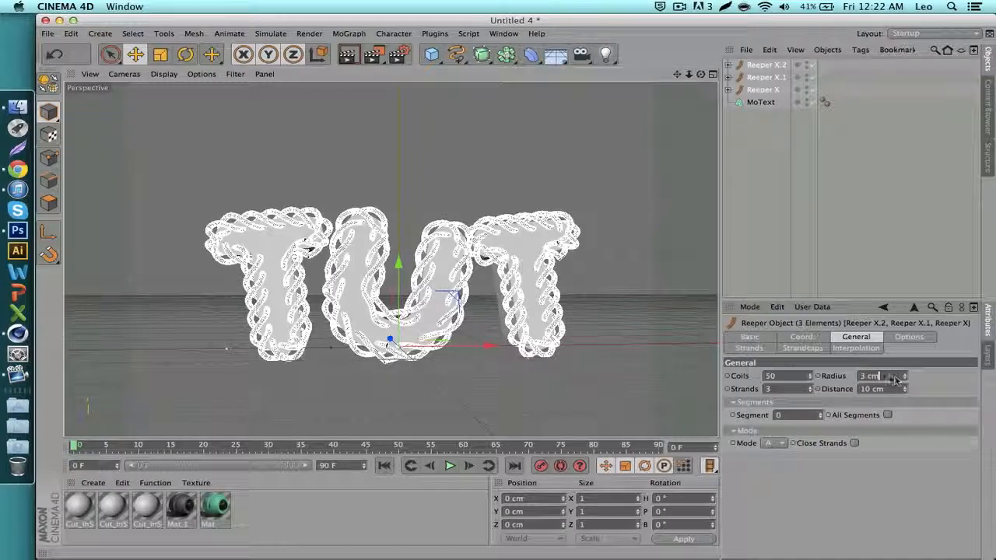
Step: Set the three Reeper X objects to 2 strands and 12 coils
double_click(786, 391)
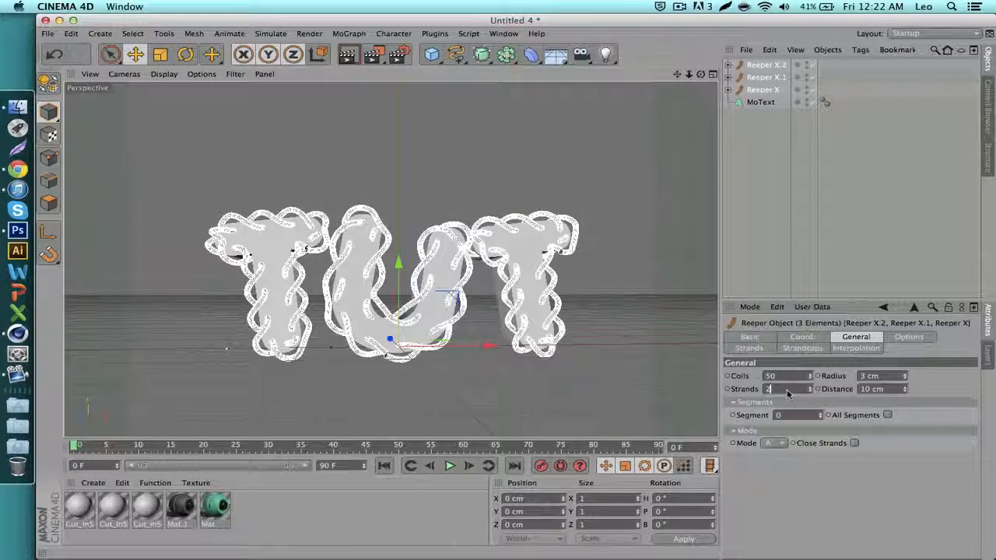
click(796, 377)
scroll(796, 377, down, 2)
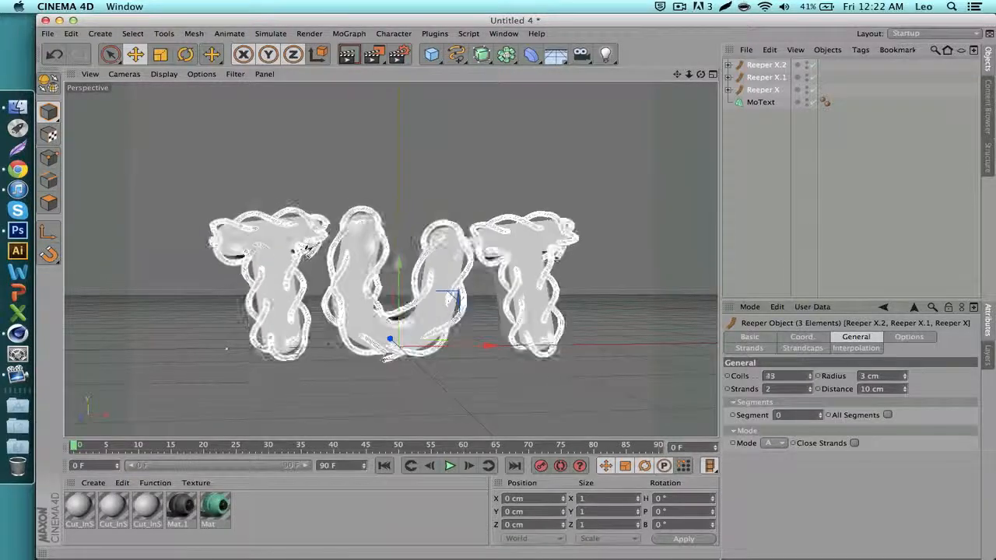
mouse_move(810, 376)
mouse_down()
mouse_move(810, 405)
mouse_move(810, 331)
mouse_move(810, 364)
mouse_up()
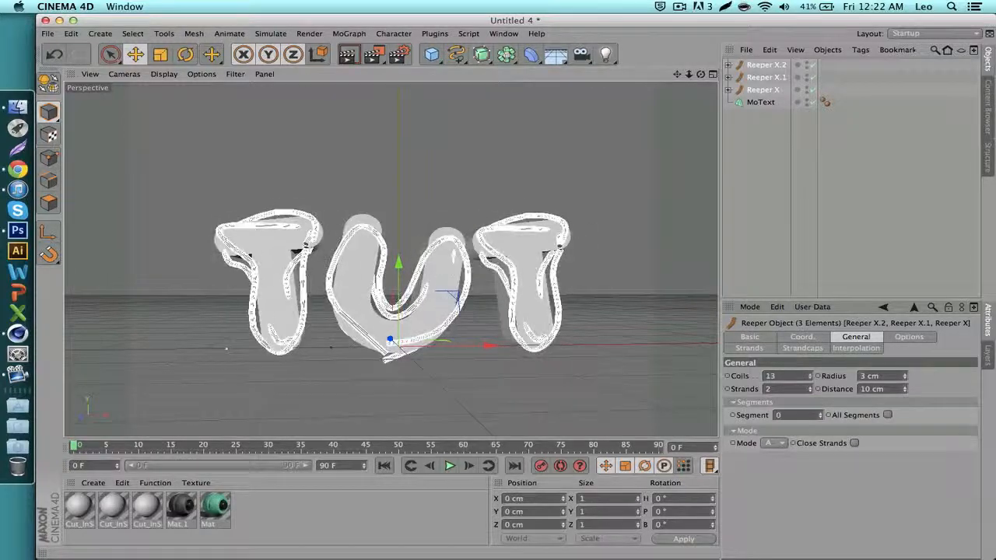
click(809, 376)
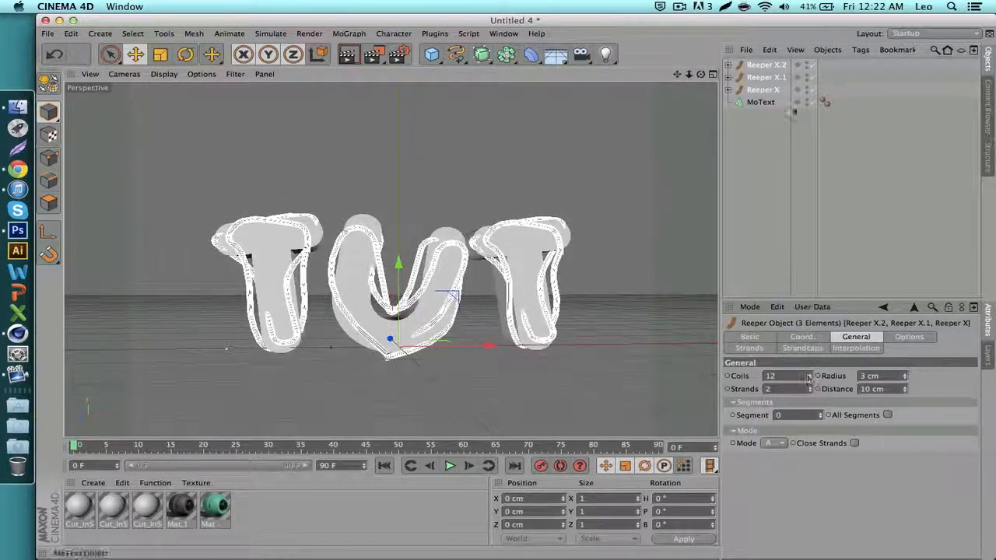
Step: Move the three Reeper X ropes back along Z to about 18.6 cm and check them around the text
drag(699, 74, 670, 82)
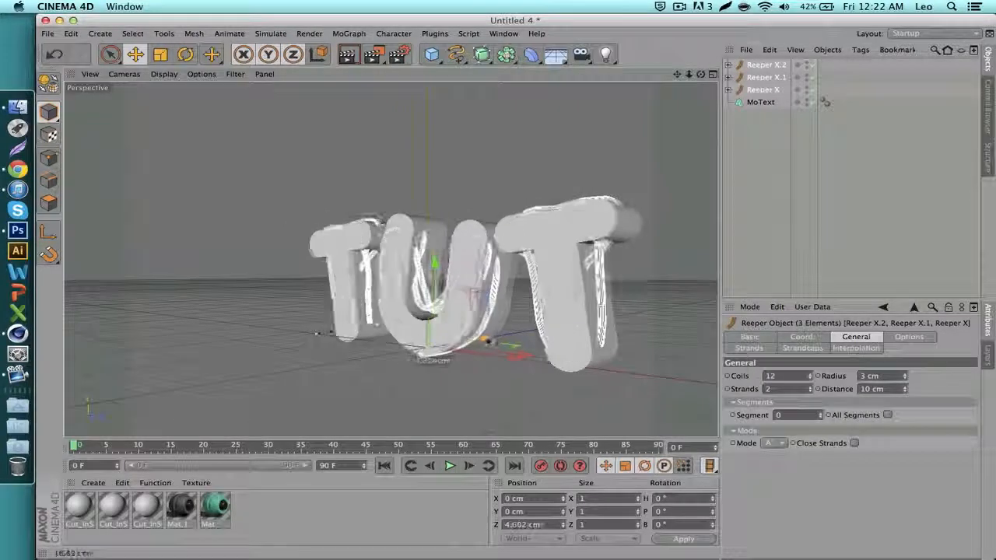
click(685, 299)
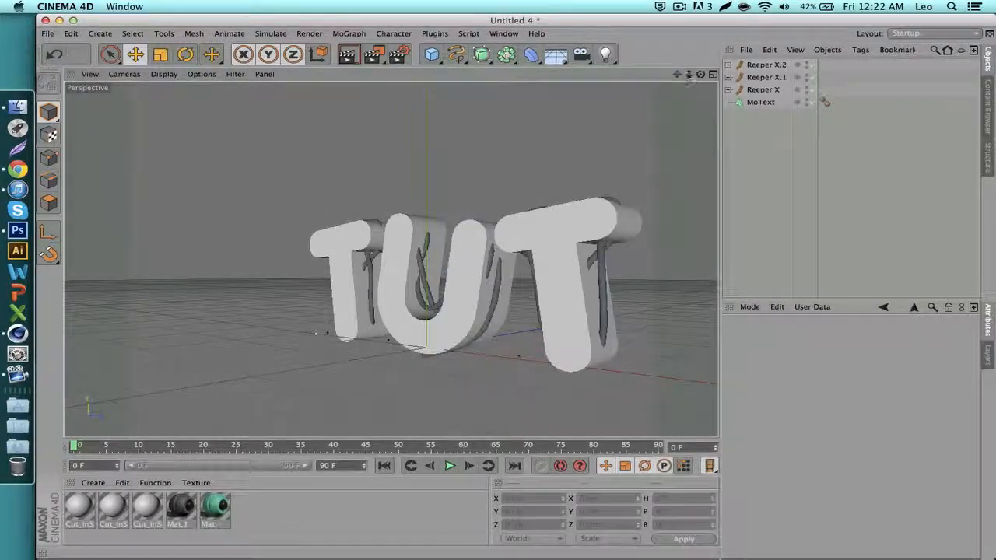
key(ctrl+shift+z)
drag(700, 73, 716, 125)
drag(391, 258, 389, 262)
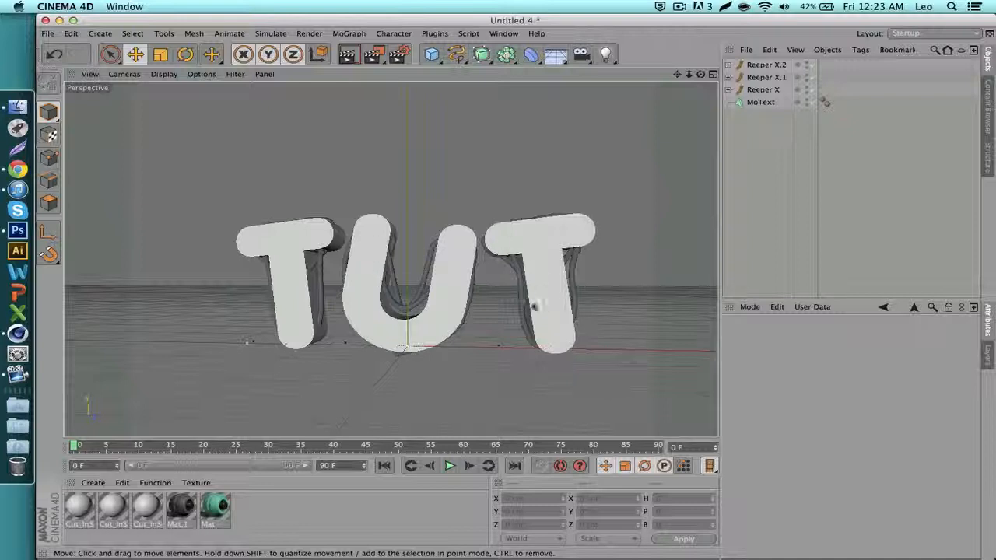
drag(703, 76, 390, 258)
drag(678, 74, 678, 75)
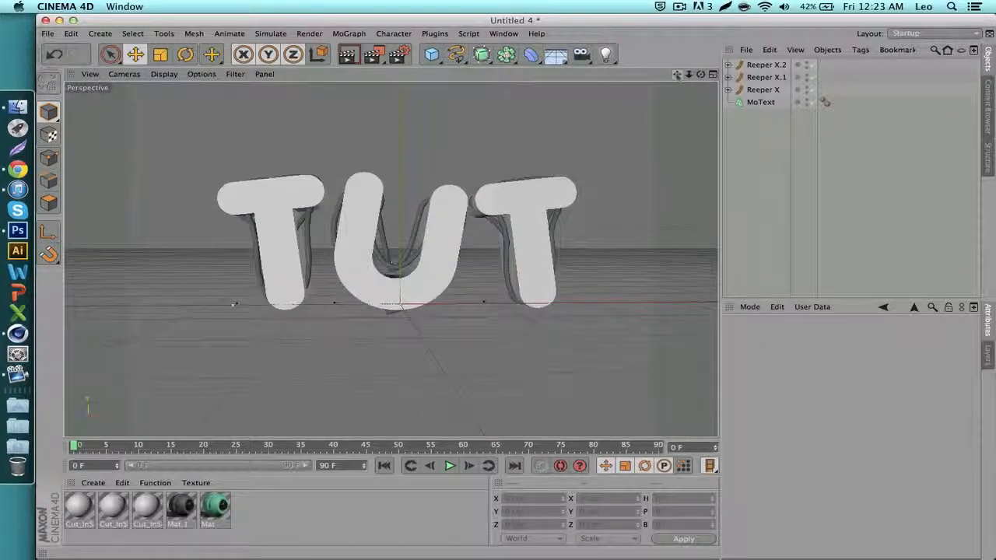
Step: Add a Kurulumun object and delete the three Reeper X objects and the MoText from the scene
click(445, 33)
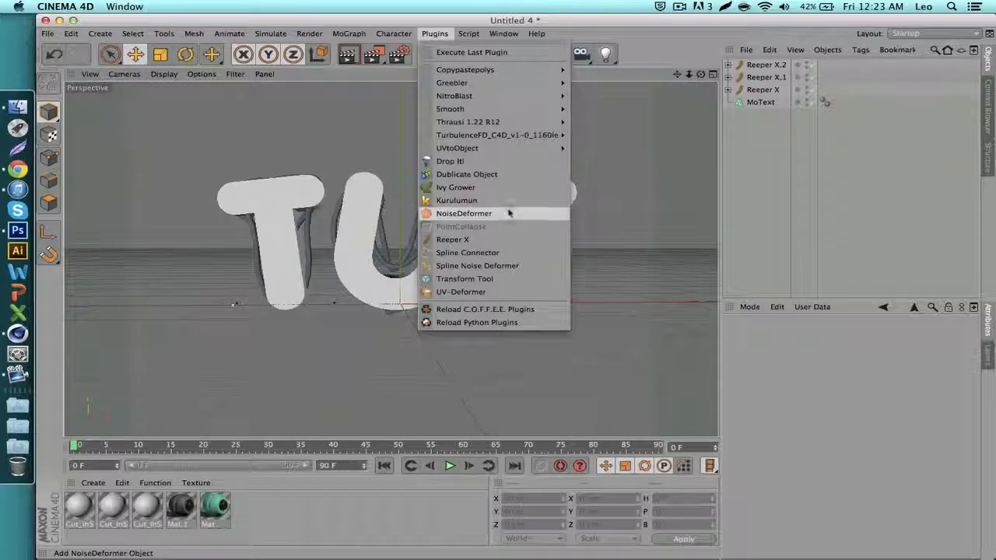
click(455, 205)
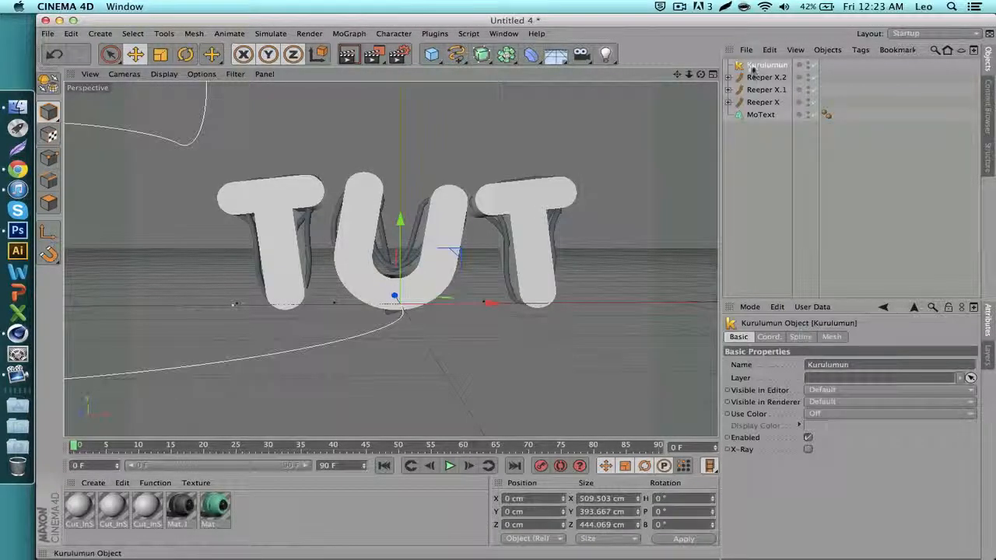
click(754, 76)
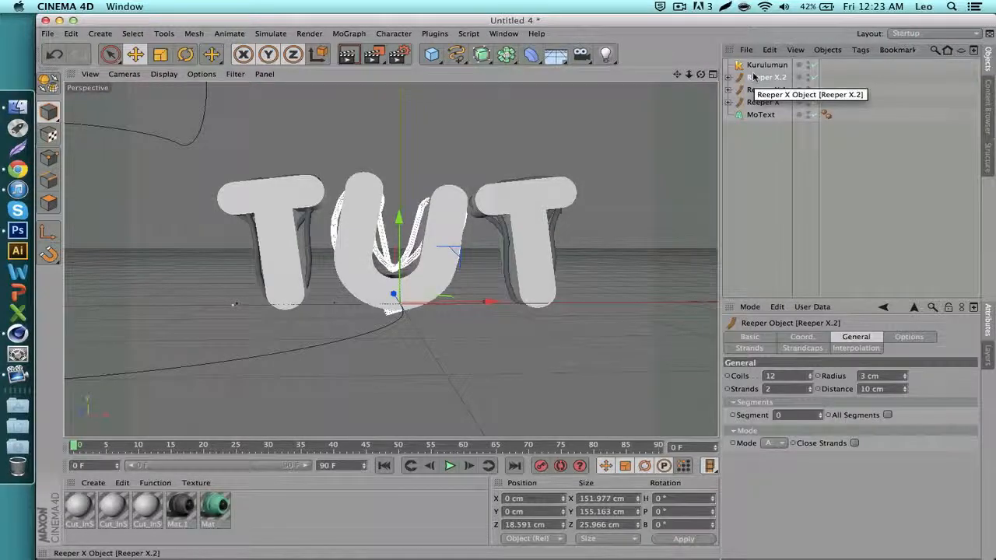
key(Delete)
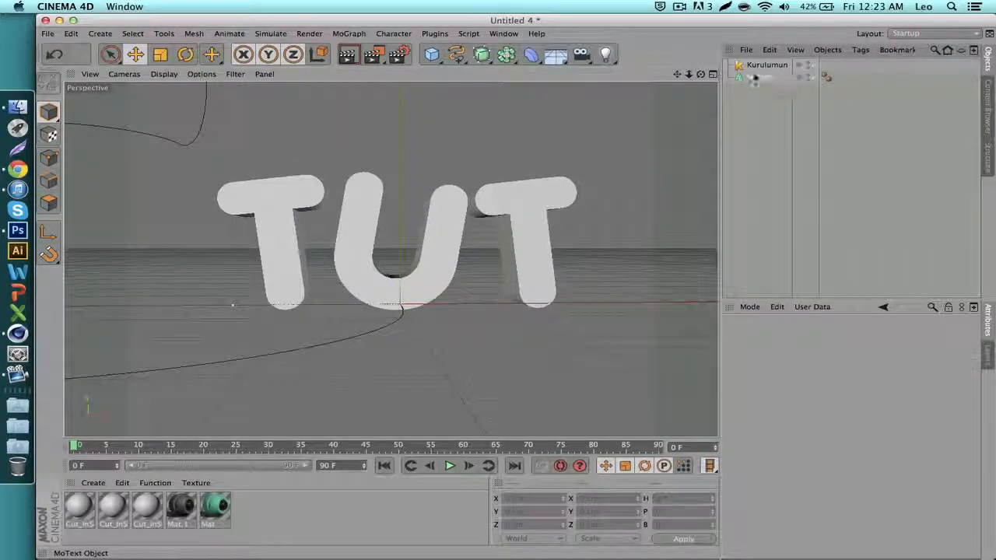
click(753, 77)
key(Delete)
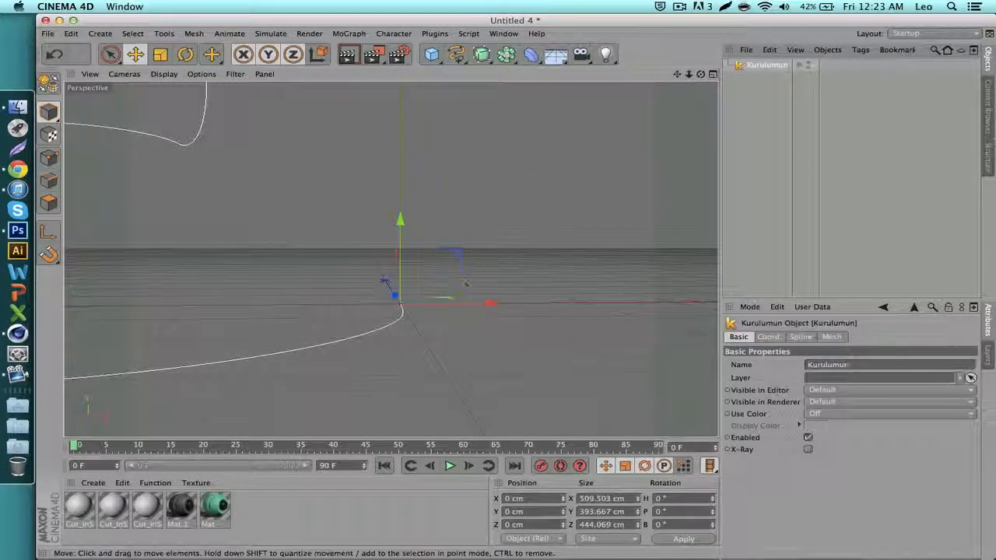
Step: Move the Kurulumun along X to about 198.3 cm and set its spline's Kill Small value to 134
drag(488, 304, 669, 304)
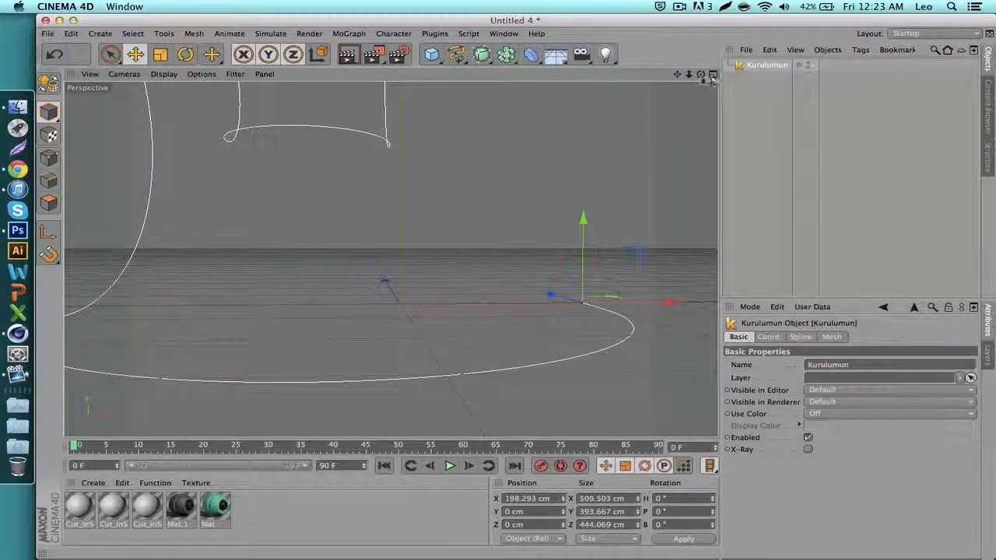
drag(689, 74, 392, 258)
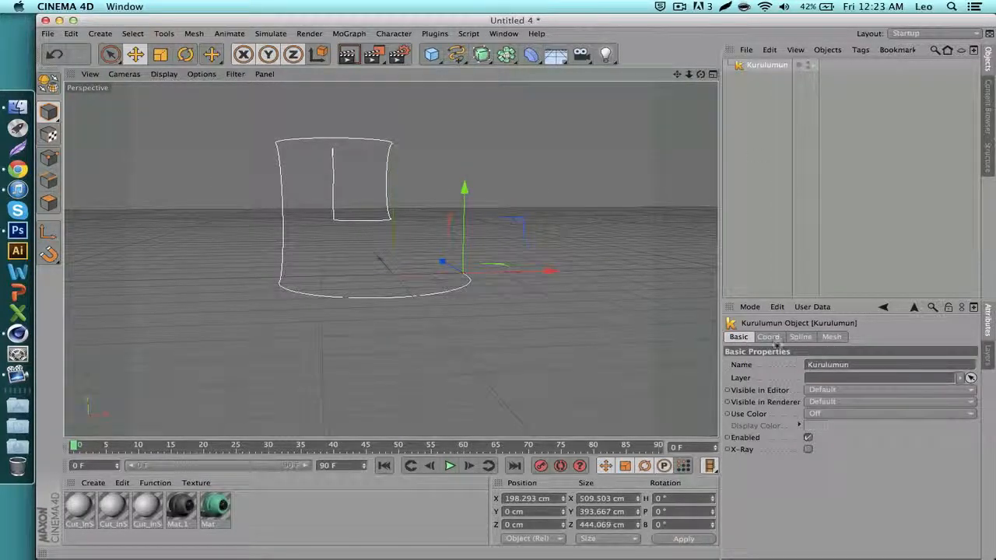
click(799, 337)
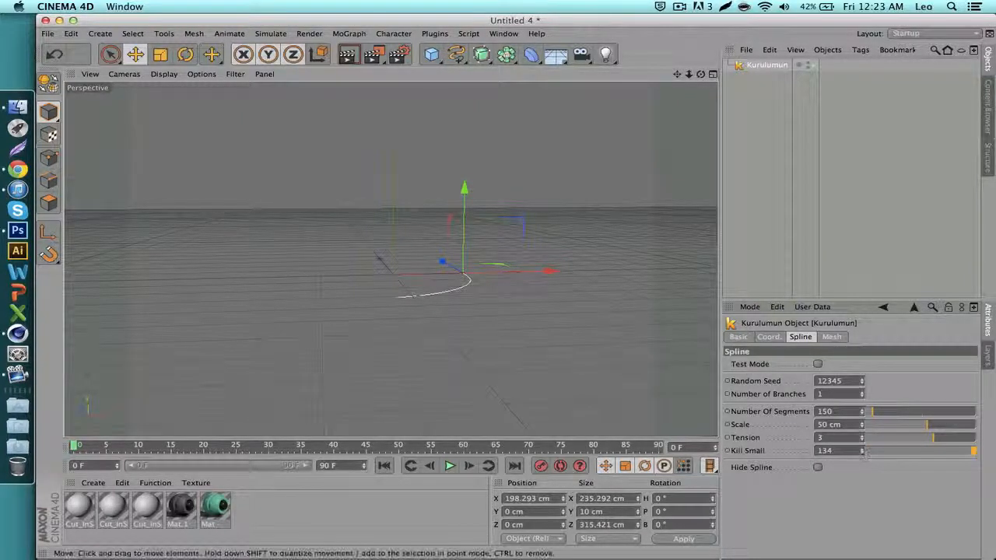
scroll(422, 284, up, 8)
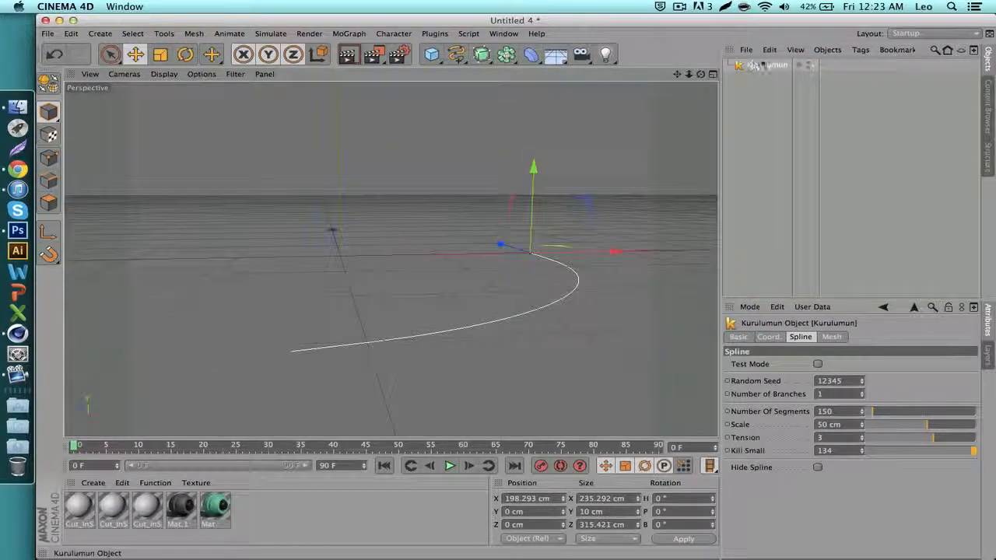
Step: Add a Circle spline with a radius of 20 cm
click(457, 54)
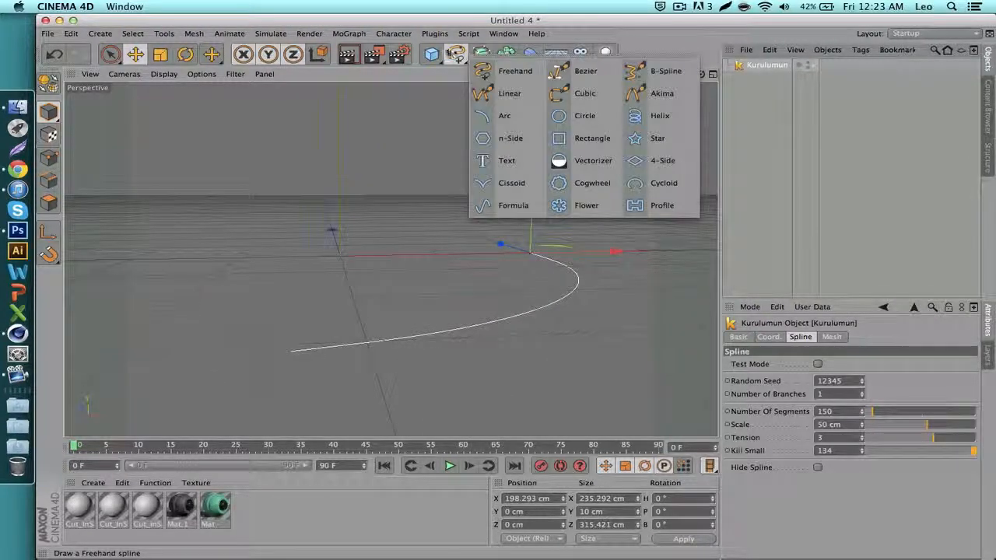
click(584, 115)
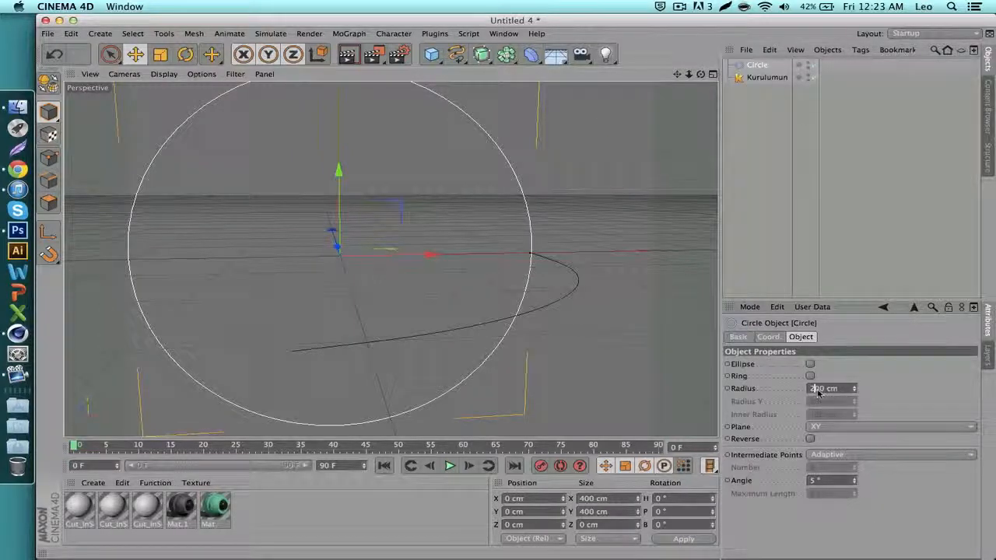
key(Return)
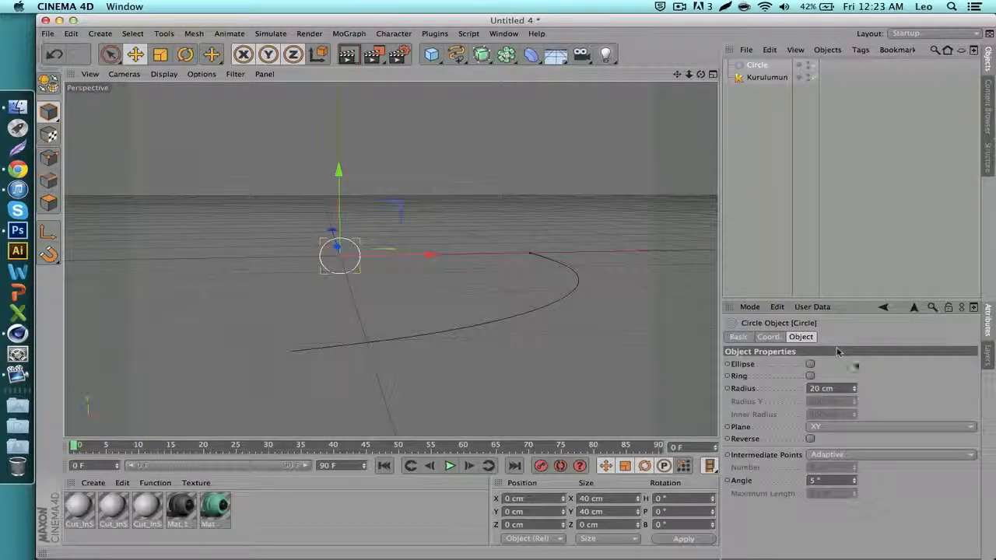
Step: Use the Circle as the profile spline for the Kurulumun's mesh
click(751, 80)
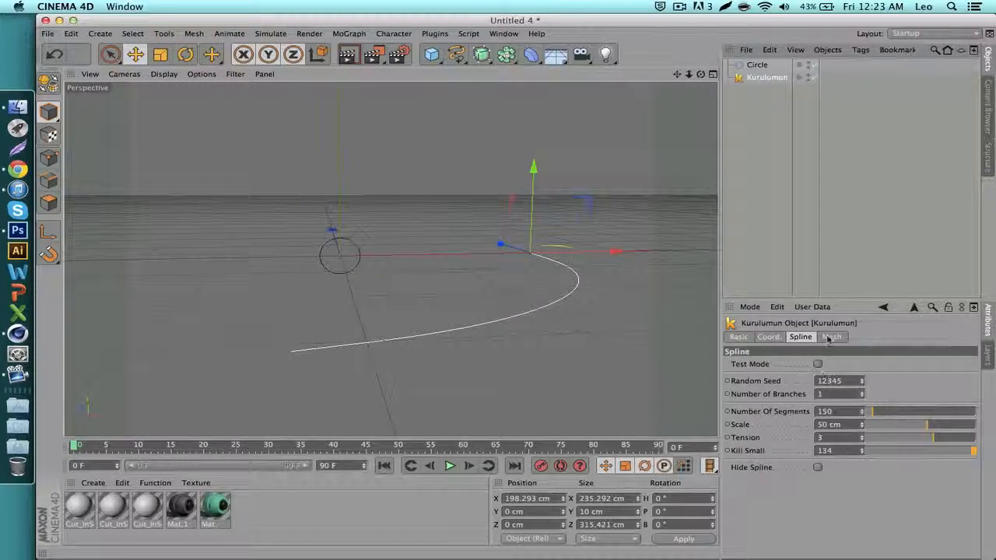
click(831, 337)
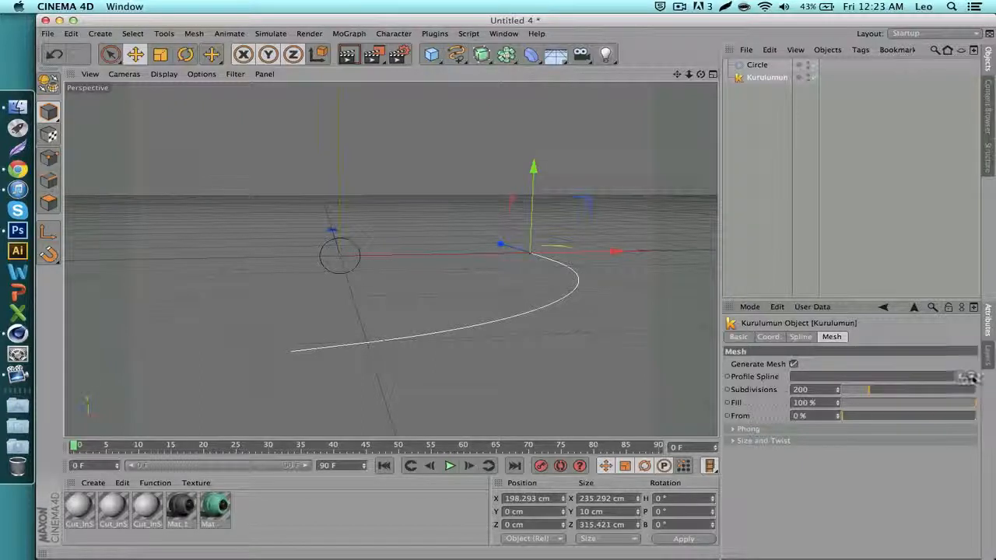
click(970, 377)
click(756, 65)
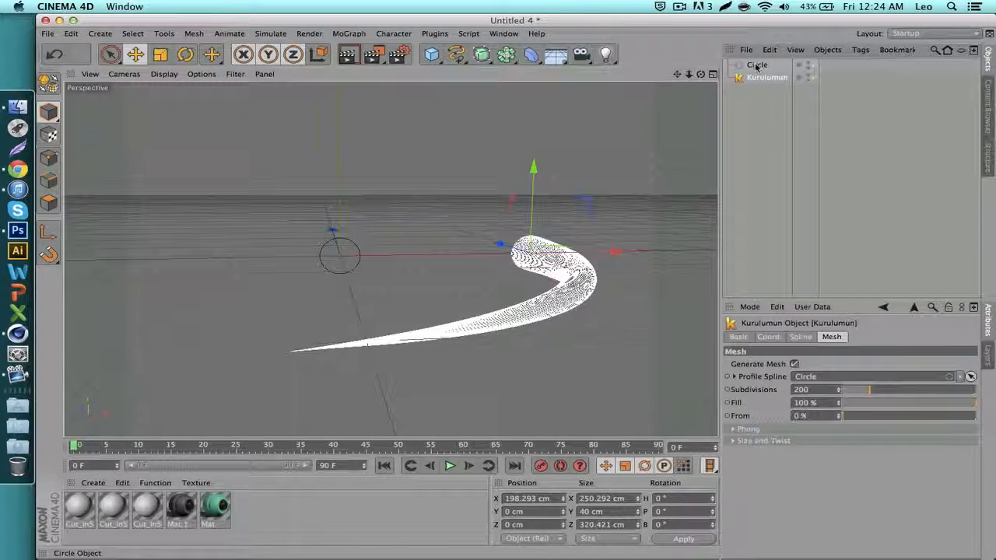
Step: Set the Circle spline's radius to 25 cm and deselect it
click(756, 65)
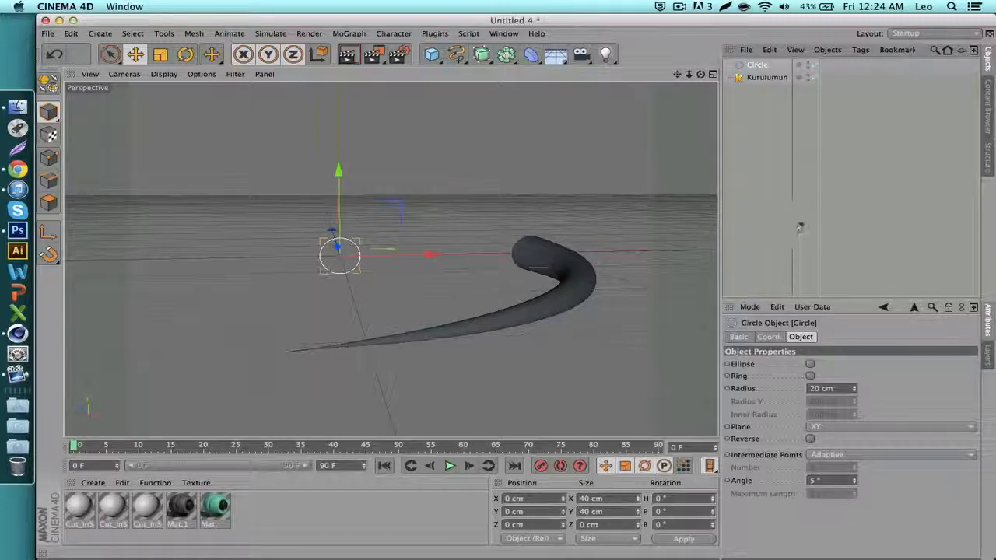
mouse_move(855, 391)
mouse_down()
mouse_move(856, 366)
mouse_move(856, 405)
mouse_move(855, 383)
mouse_up()
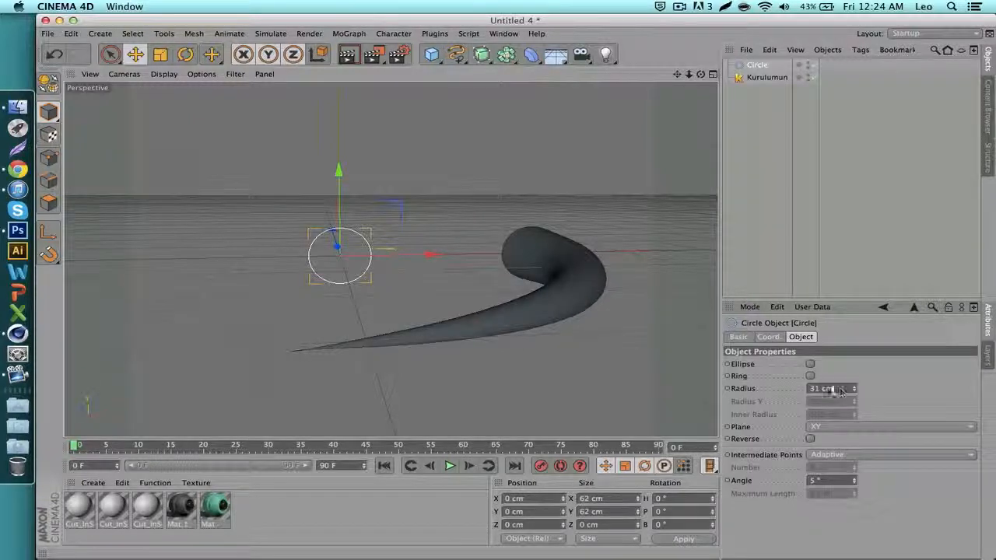
key(Return)
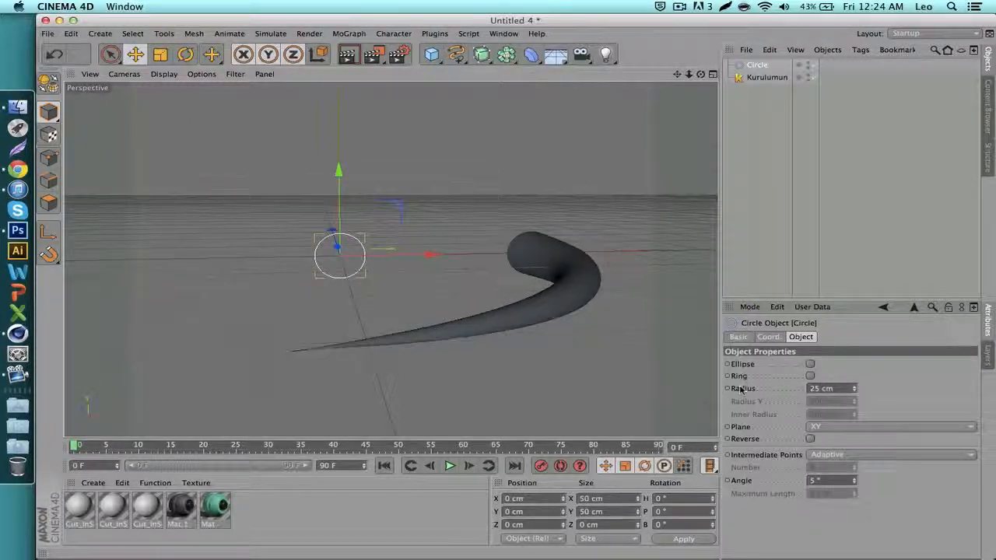
click(812, 185)
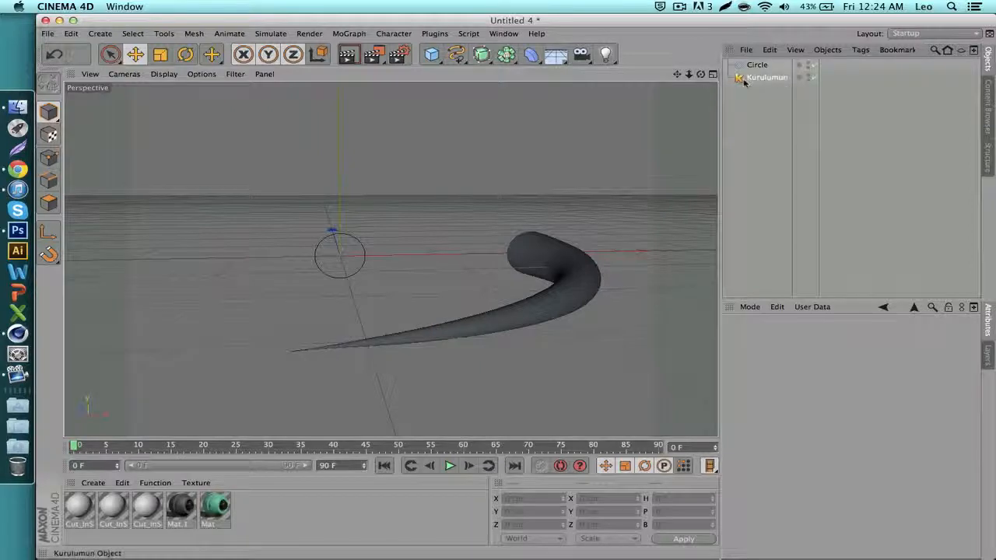
Step: Rotate the Kurulumun in pitch to about -95.4° so the tapered shape stands upright
click(526, 280)
key(r)
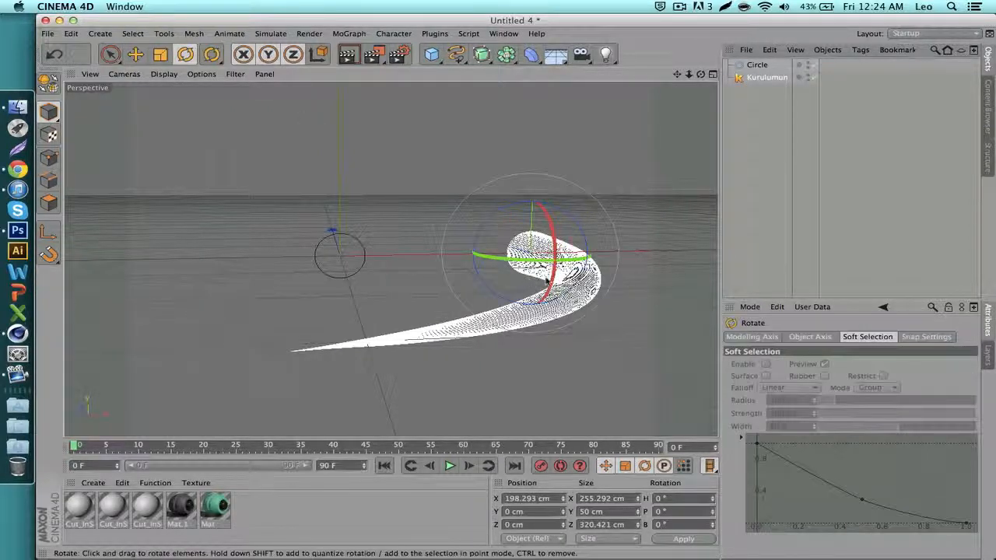
drag(551, 280, 544, 165)
drag(689, 73, 627, 74)
click(605, 107)
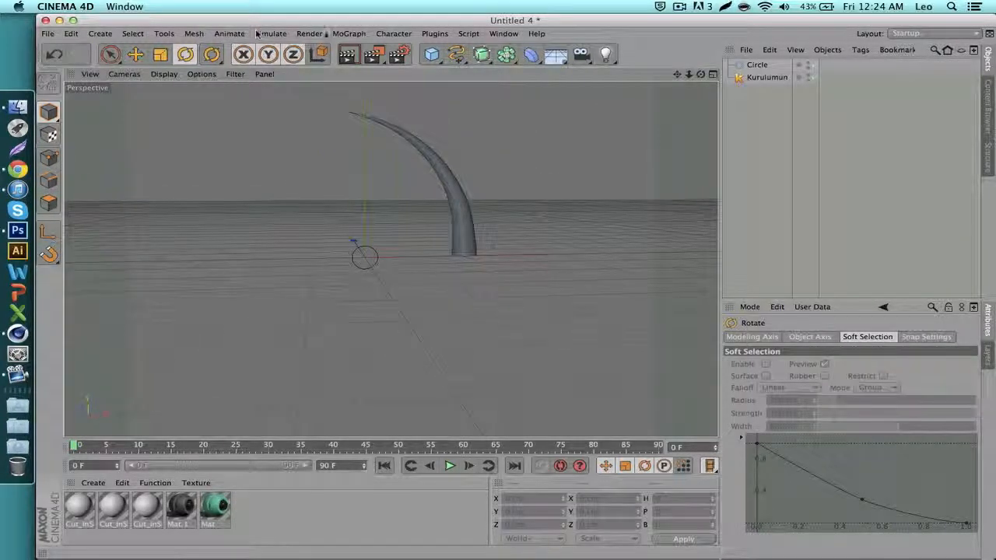
Step: Add a MoText object to the scene and try the MDRS-FD01 font on it
click(343, 33)
click(360, 184)
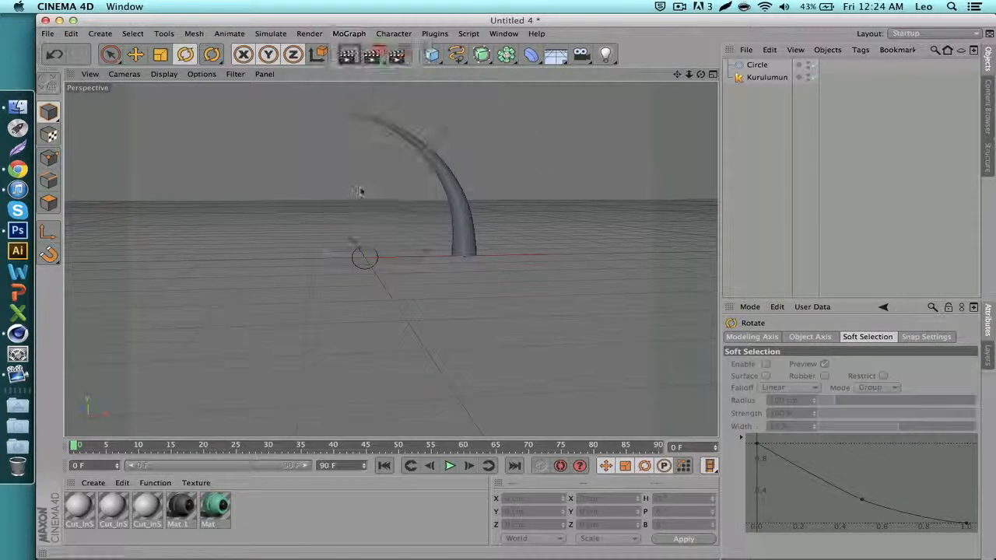
click(847, 456)
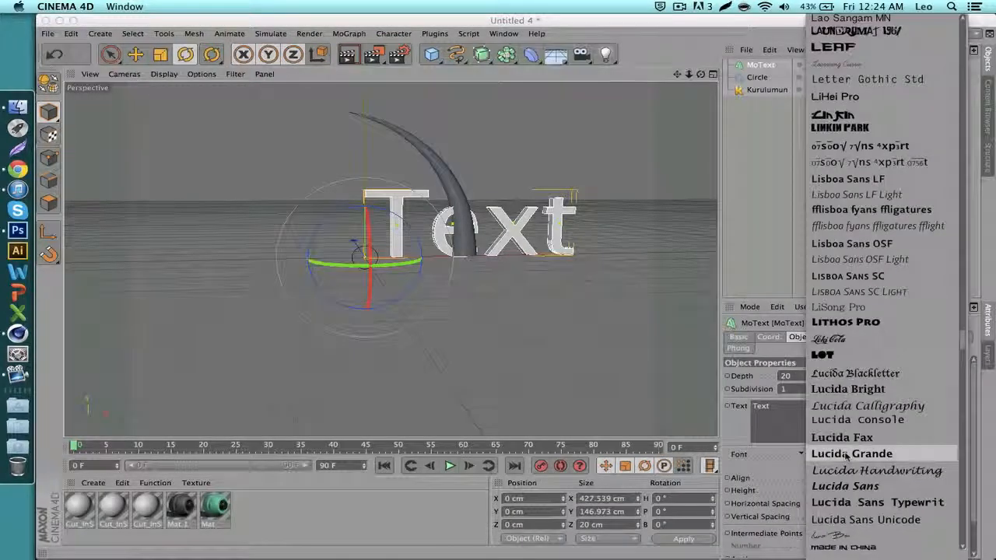
scroll(847, 456, down, 8)
scroll(846, 451, down, 5)
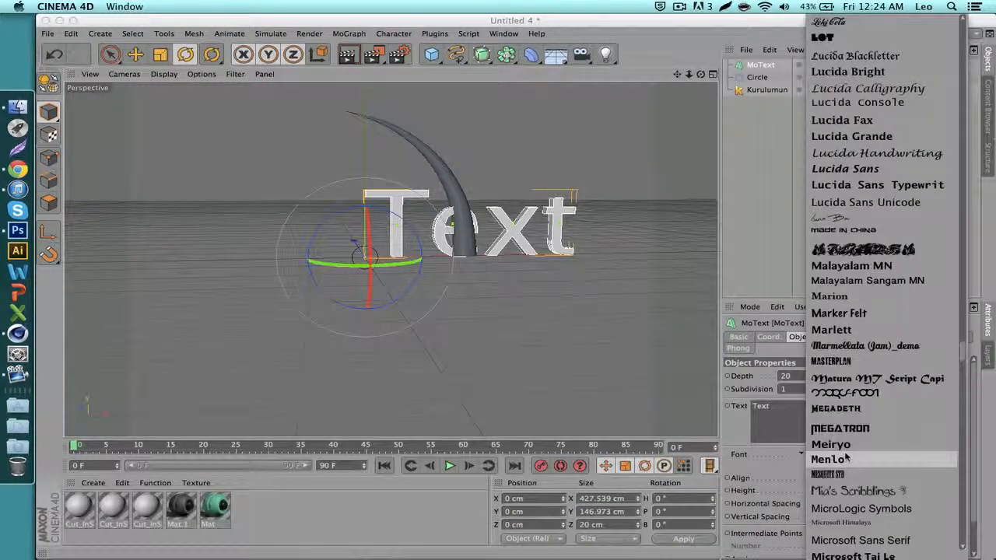
key(Escape)
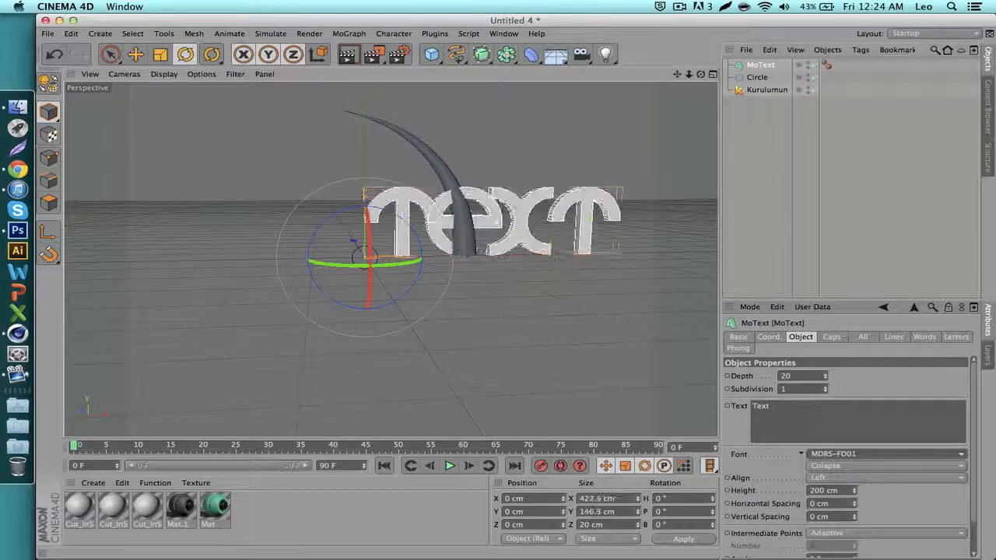
Step: Set the MoText's font to Megatron and move it in the negative X direction until its last letter stands behind the Kurulumun
click(841, 417)
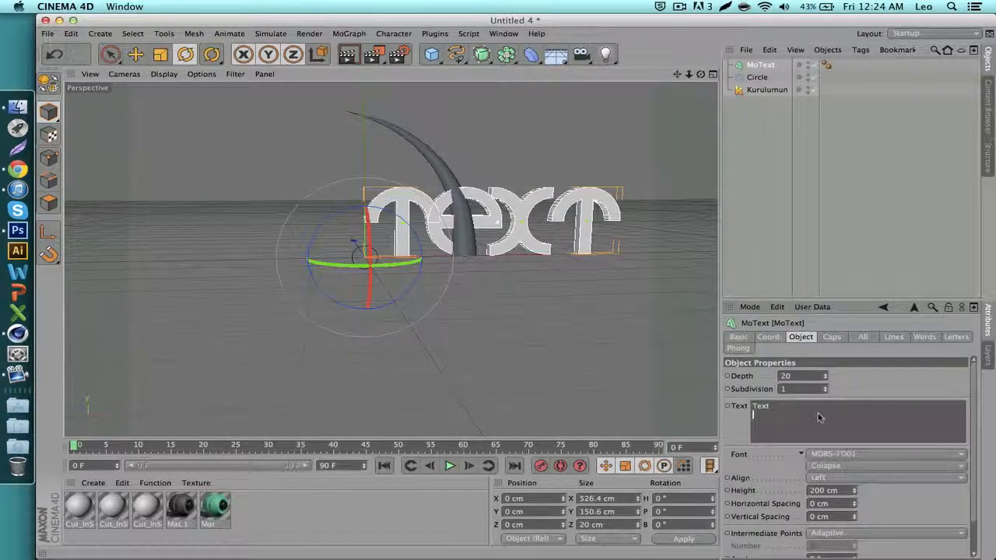
click(844, 456)
scroll(839, 448, down, 3)
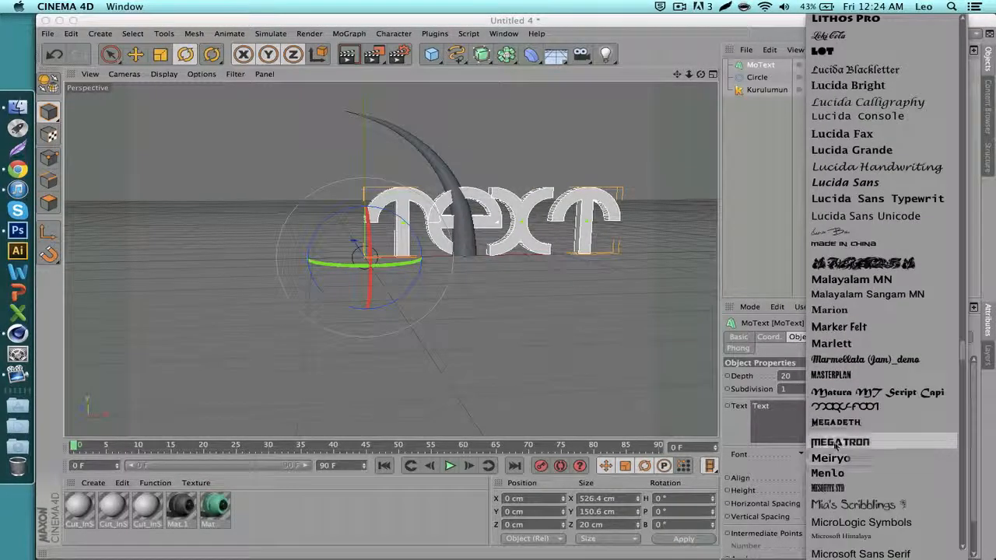
click(839, 442)
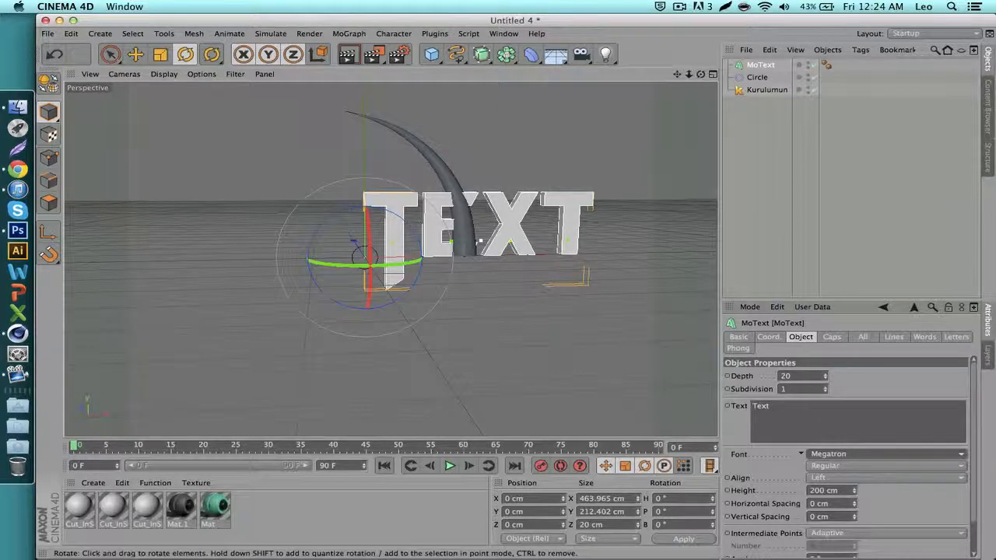
click(135, 53)
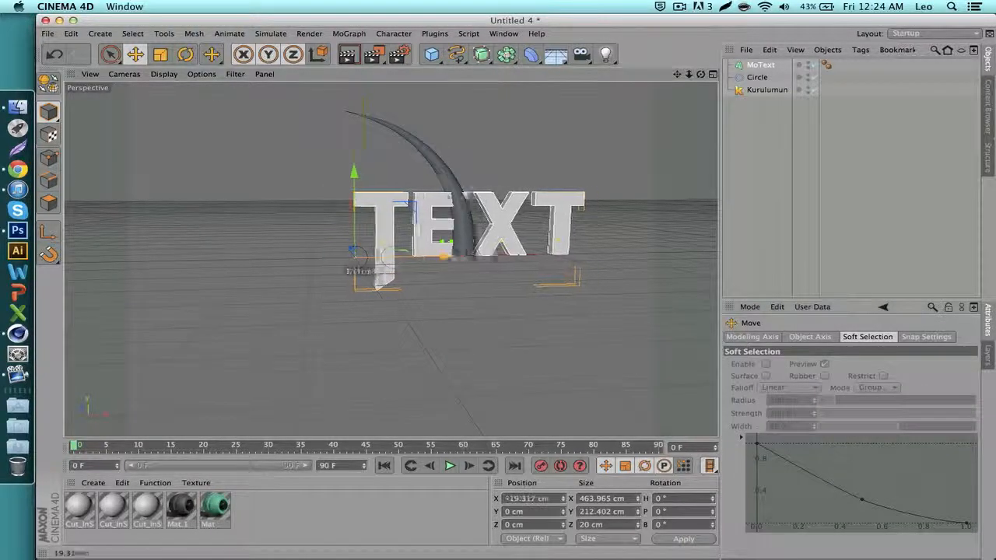
drag(443, 256, 337, 256)
Step: Try scaling down the Kurulumun alone to about 120.8 × 50 × 139.1 cm
click(465, 231)
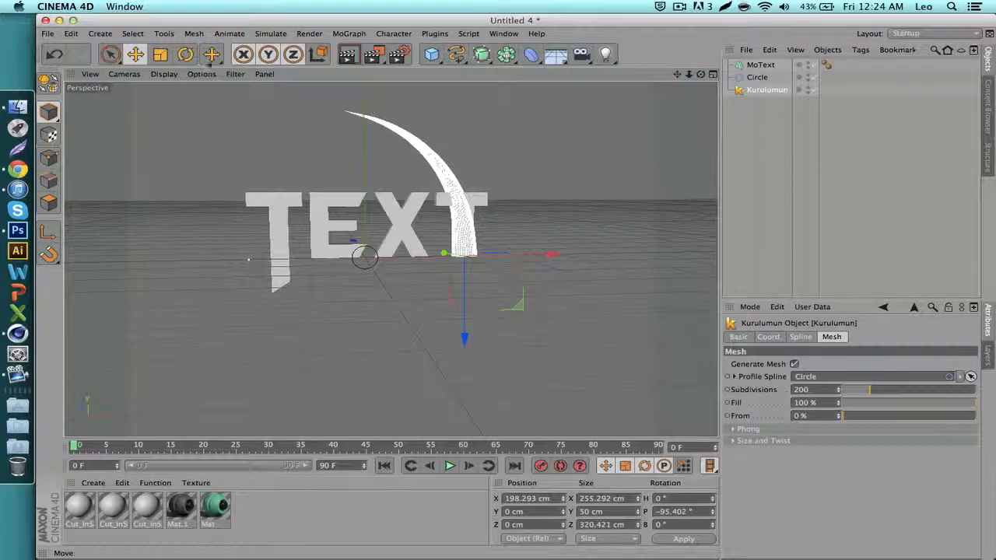
click(160, 53)
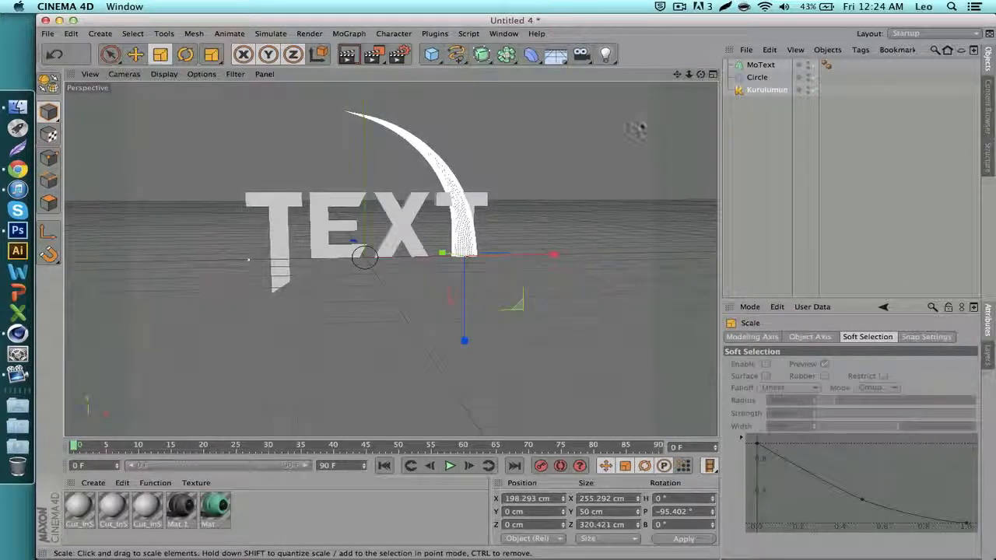
drag(641, 125, 412, 283)
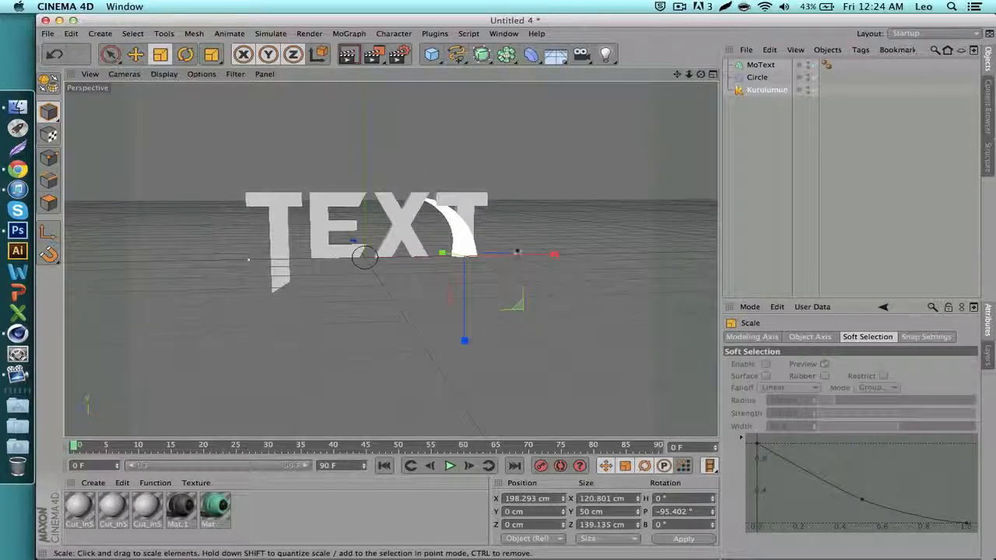
scroll(515, 248, up, 3)
scroll(515, 249, up, 3)
scroll(247, 298, down, 3)
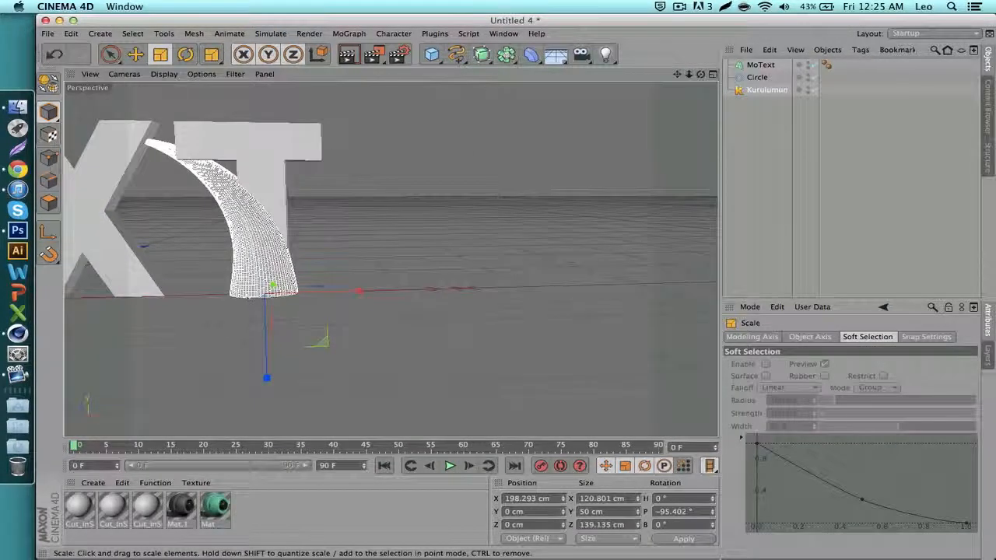
click(757, 78)
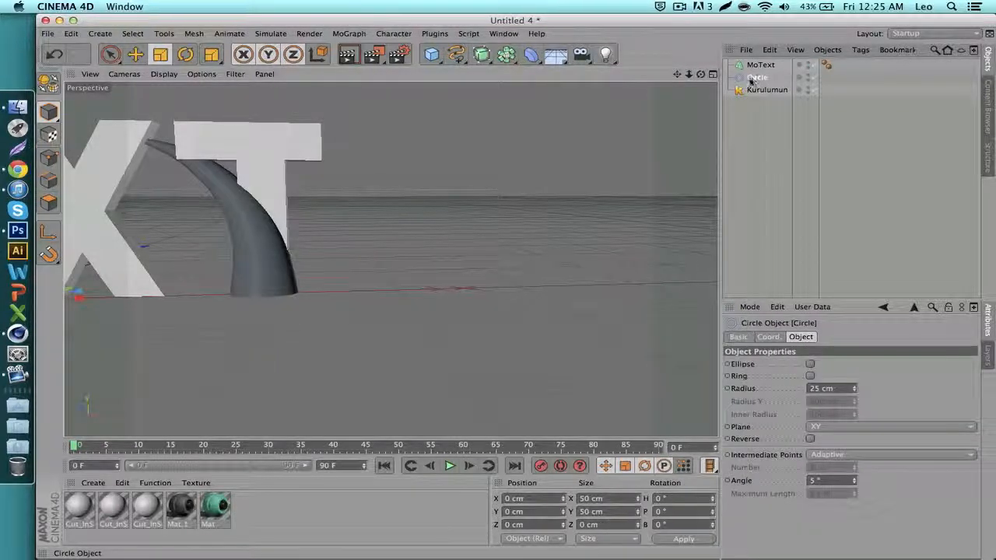
click(758, 90)
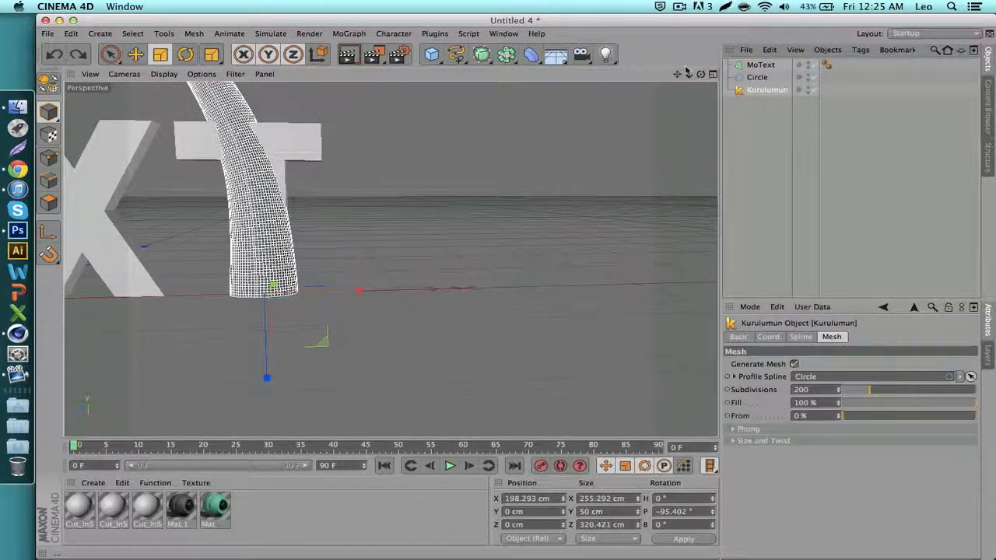
Step: Scale down the Circle and Kurulumun together and move them along X to about 315.1 cm, beside the text
scroll(166, 278, down, 3)
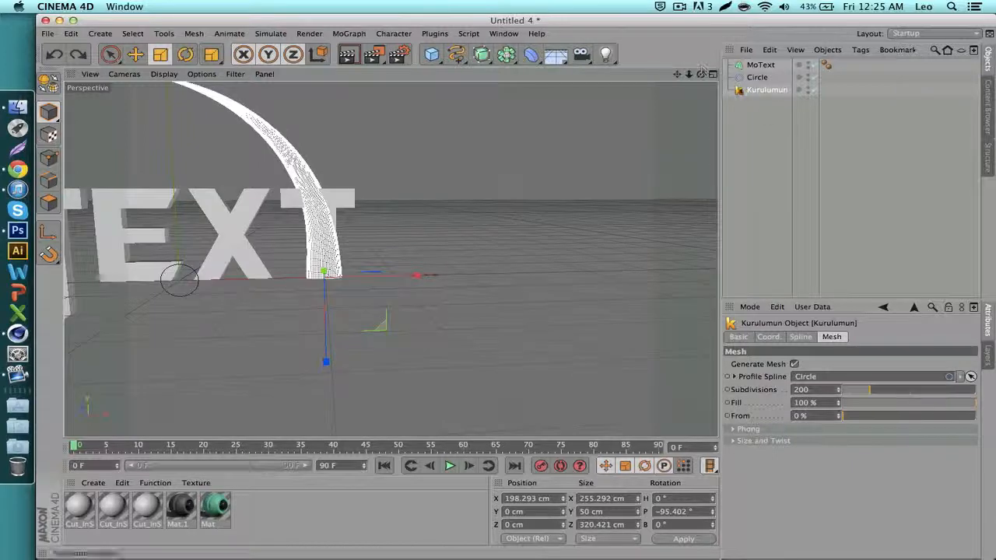
shift+click(755, 78)
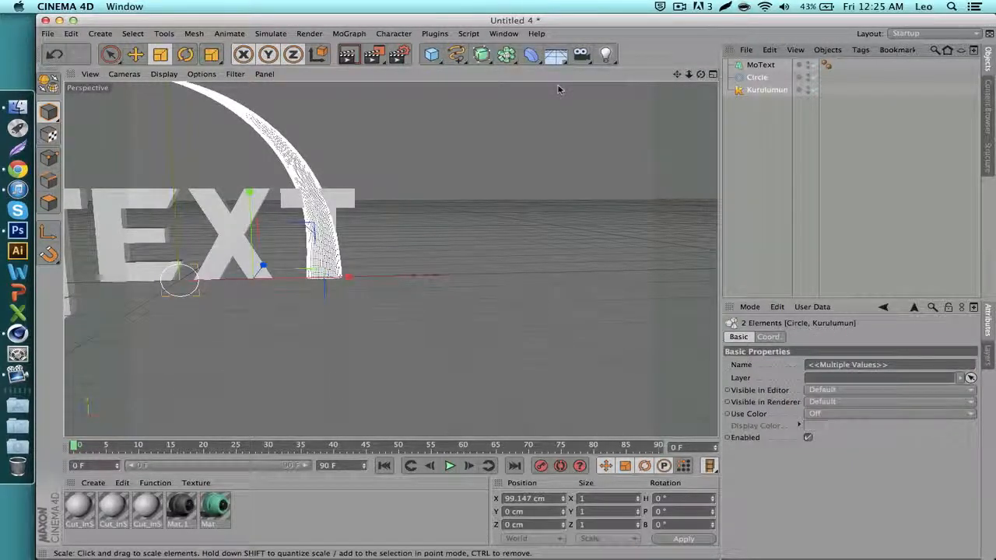
drag(558, 88, 489, 281)
click(135, 54)
Step: Rotate the Circle and Kurulumun to about H 303.2°, P 33°, B 91.6° and move them to about X 36.8, Y 94.9, Z 51.7 cm
click(212, 53)
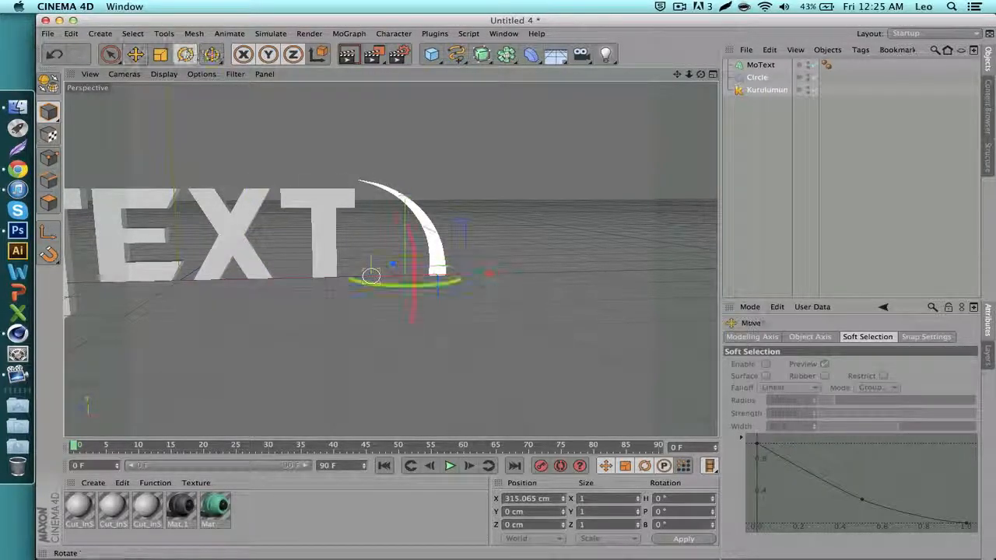
drag(366, 210, 515, 251)
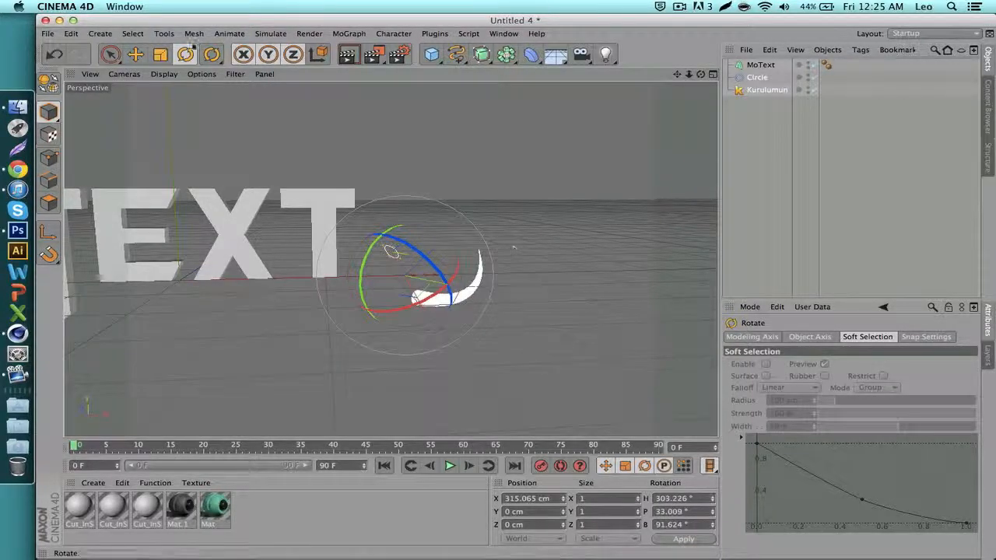
key(e)
drag(607, 361, 424, 290)
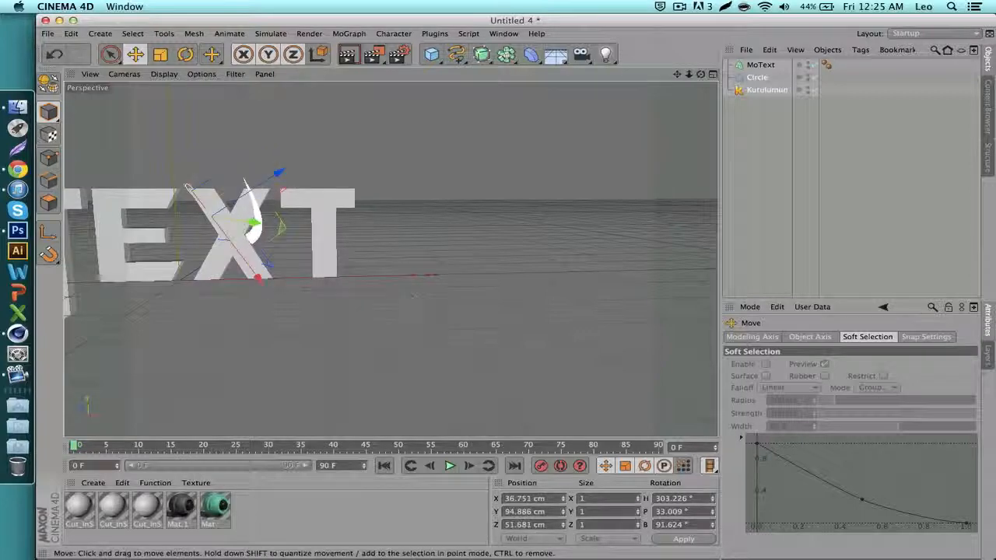
drag(677, 74, 817, 53)
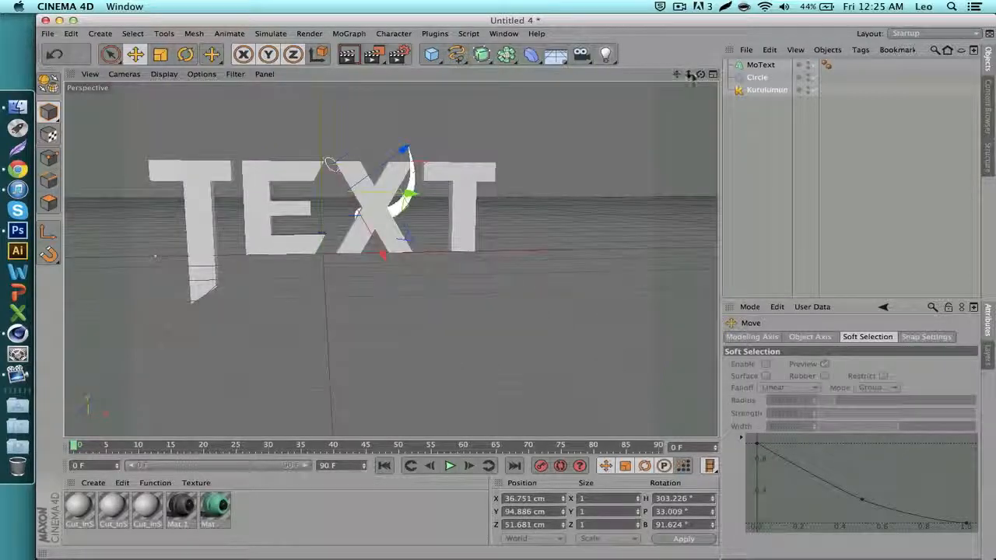
drag(689, 74, 840, 74)
drag(677, 75, 764, 120)
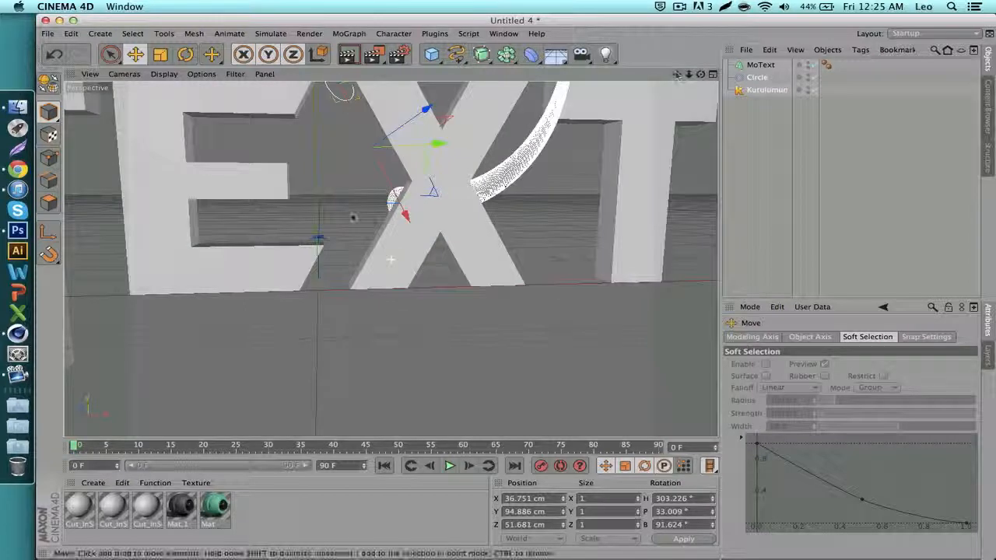
drag(339, 156, 355, 145)
click(339, 162)
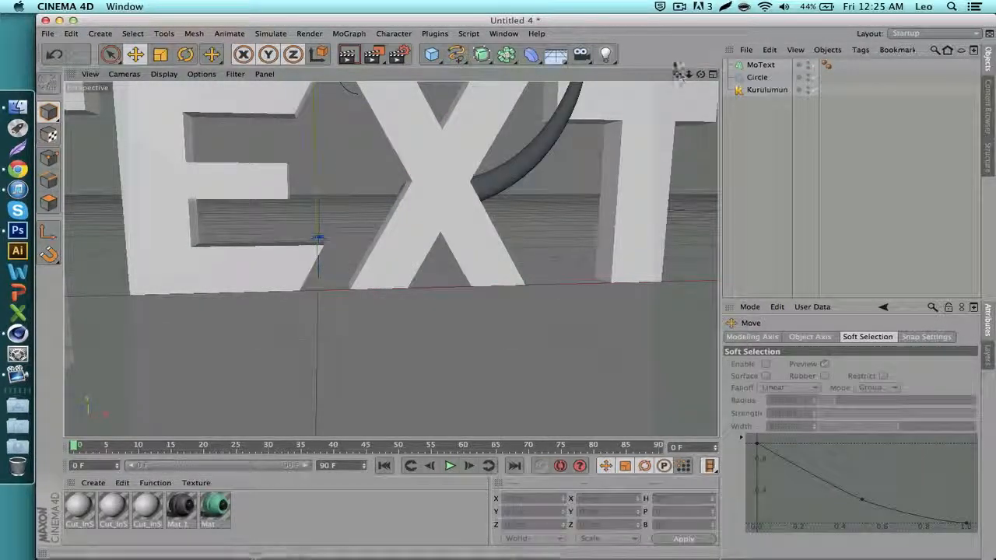
mouse_move(689, 74)
mouse_down()
mouse_move(614, 85)
mouse_move(700, 74)
mouse_up()
Step: Switch to Finder, search the Photoshop folder's Renders subfolder for the tentacle example and open tent.png
click(15, 109)
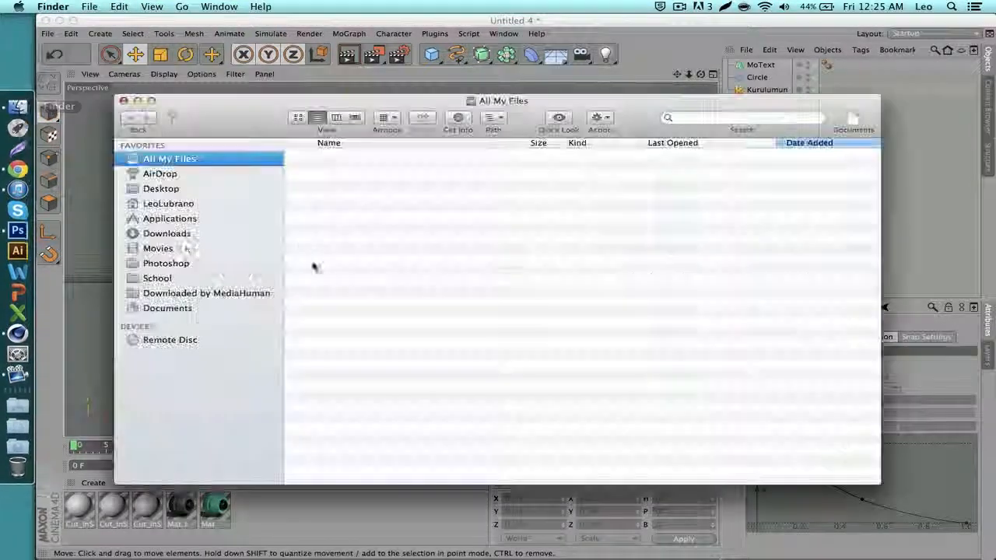
click(165, 263)
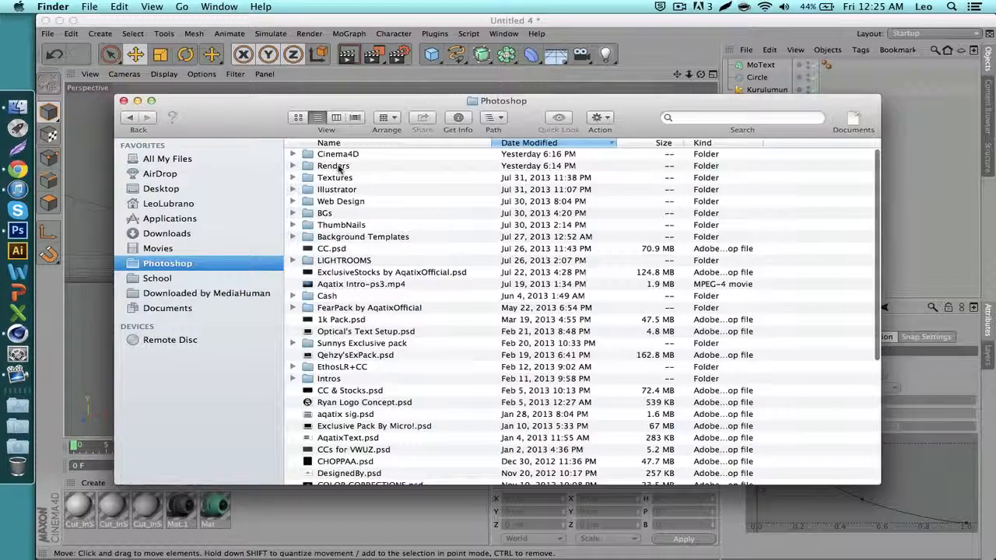
click(339, 167)
key(super+o)
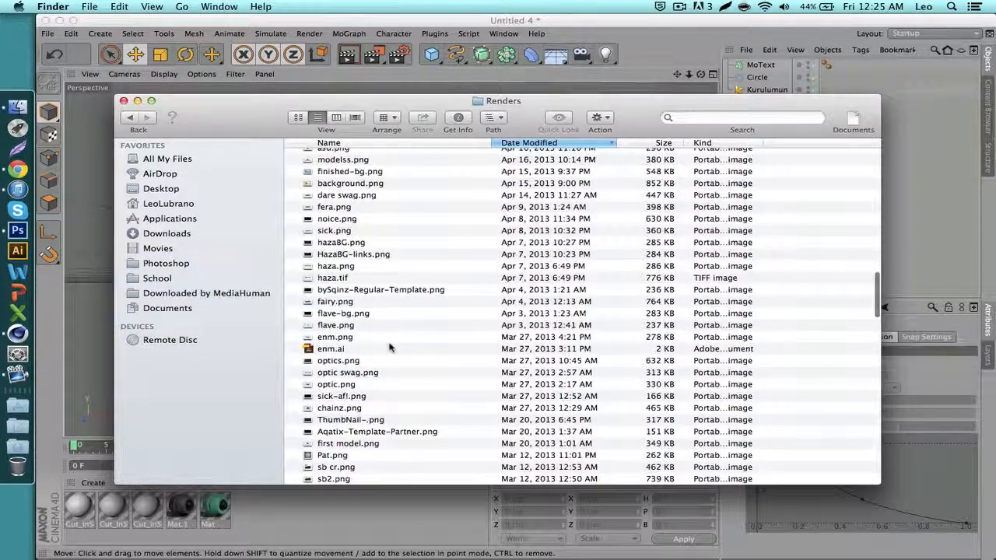
scroll(389, 344, up, 10)
scroll(391, 347, down, 3)
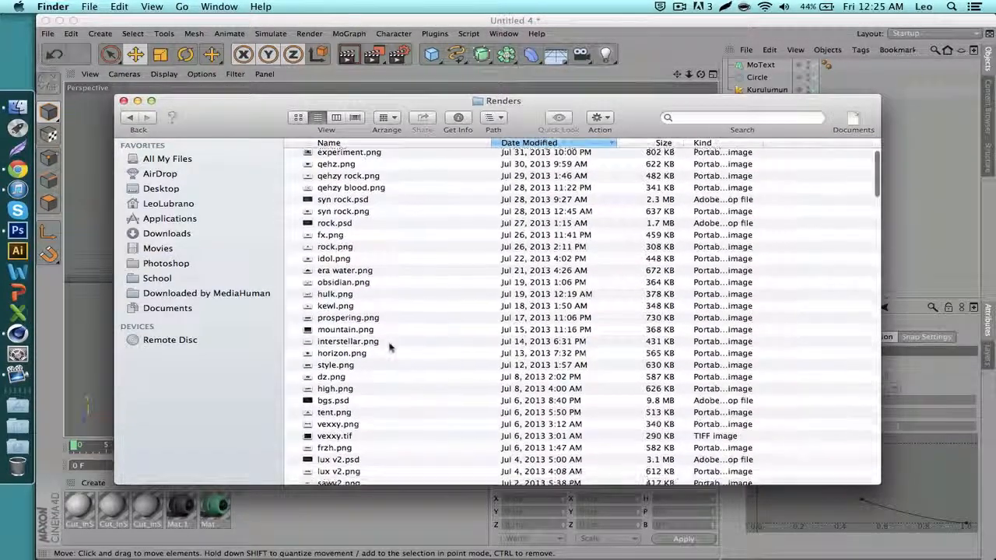
scroll(391, 347, down, 2)
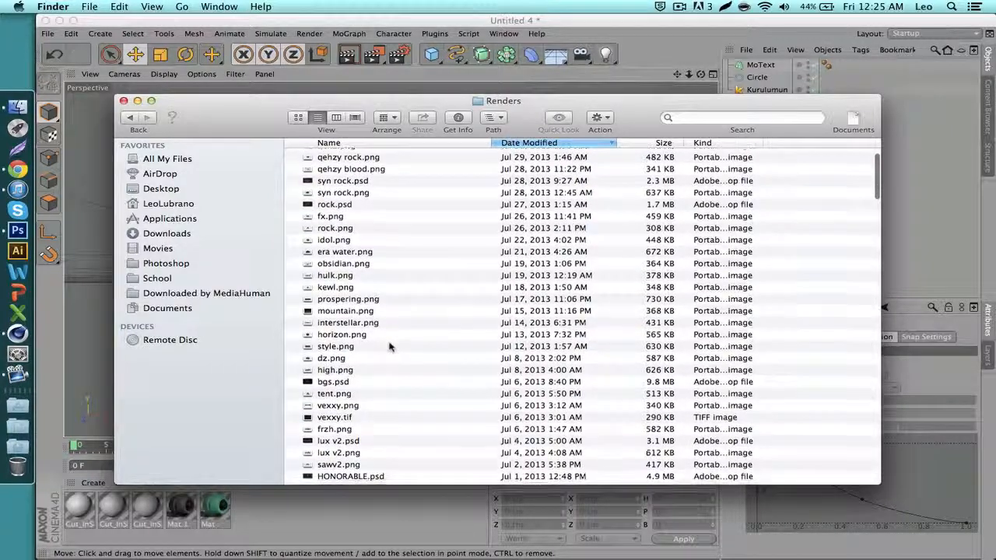
scroll(391, 347, down, 3)
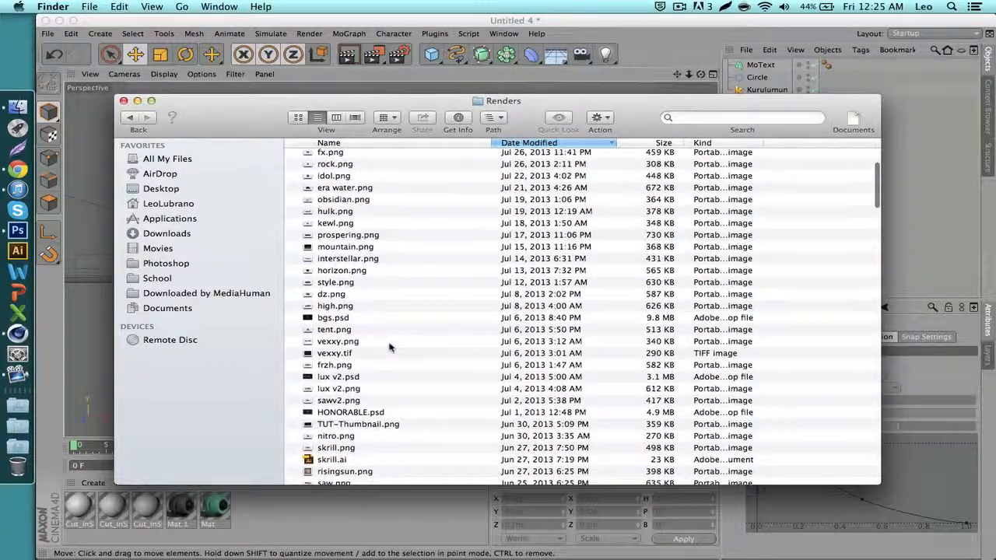
scroll(349, 236, up, 1)
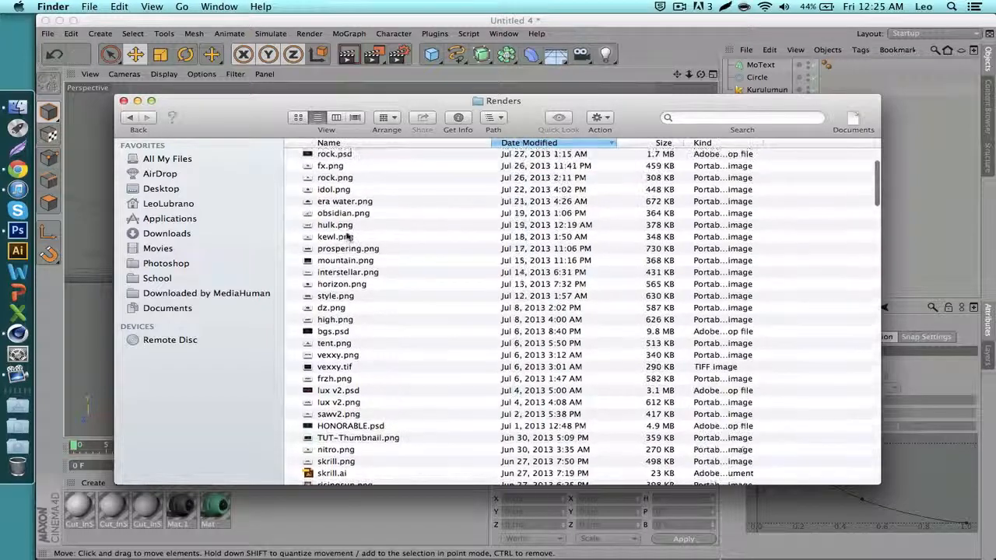
double_click(335, 344)
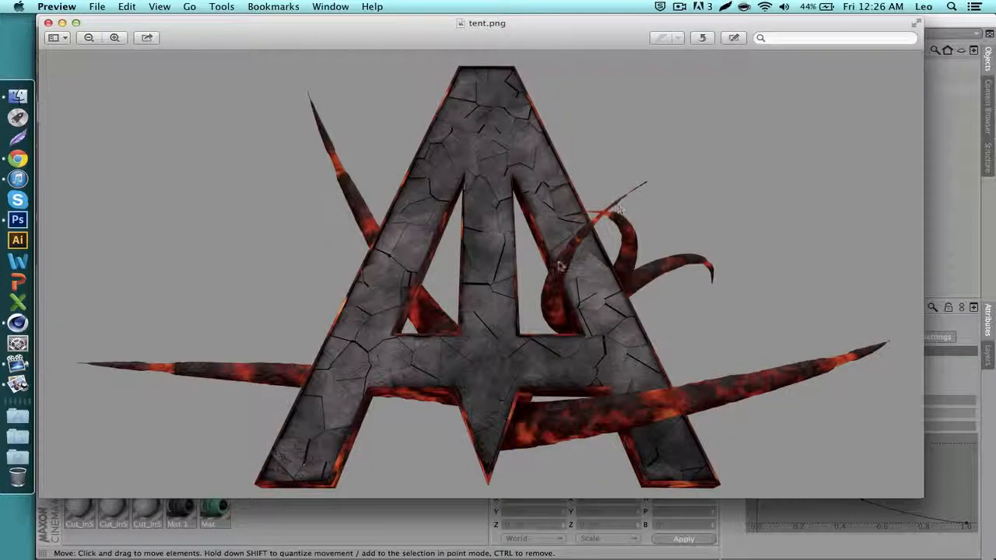
Step: Close the tent.png preview and return to Cinema 4D to view the whole text with its Kurulumun tentacle
key(super+w)
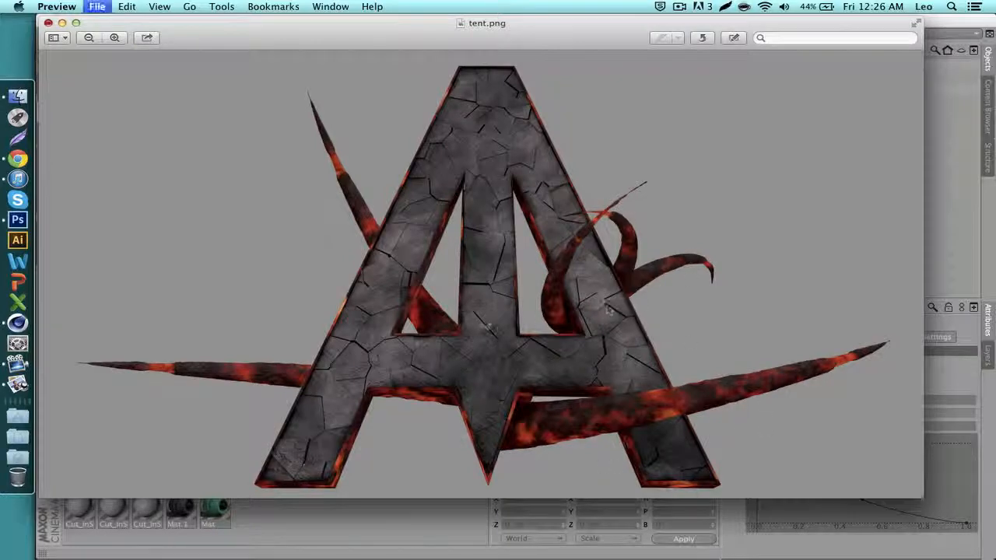
key(super+o)
key(super+q)
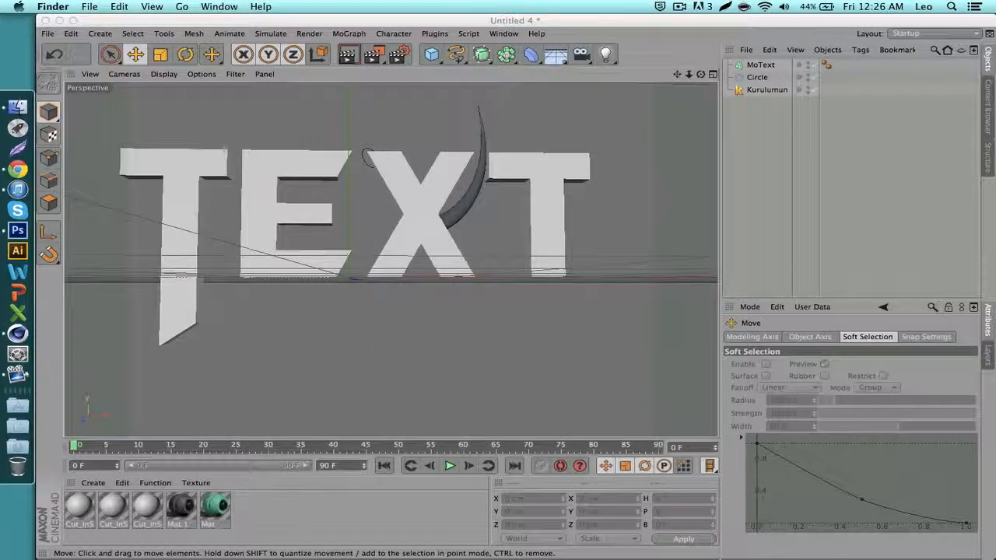
click(446, 330)
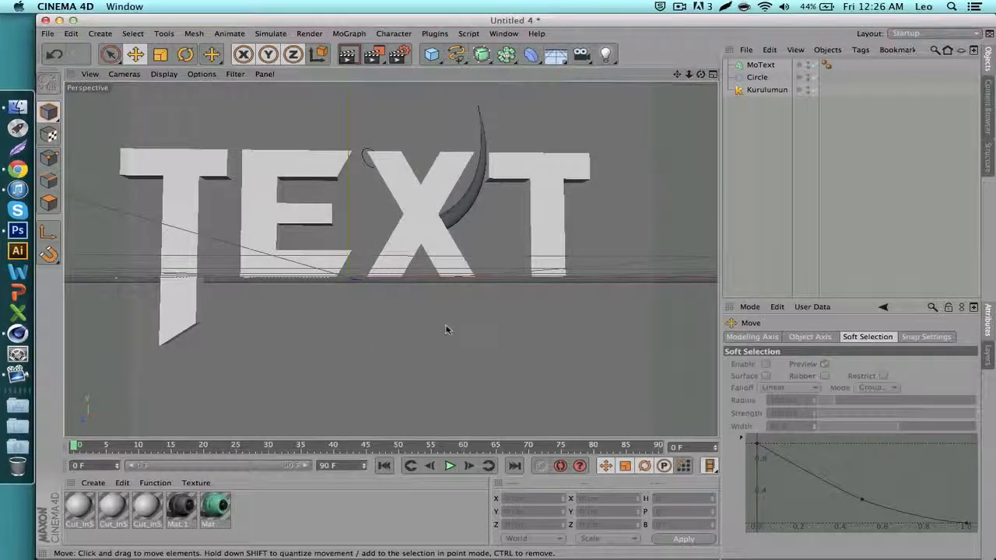
alt+right_drag(391, 260, 332, 259)
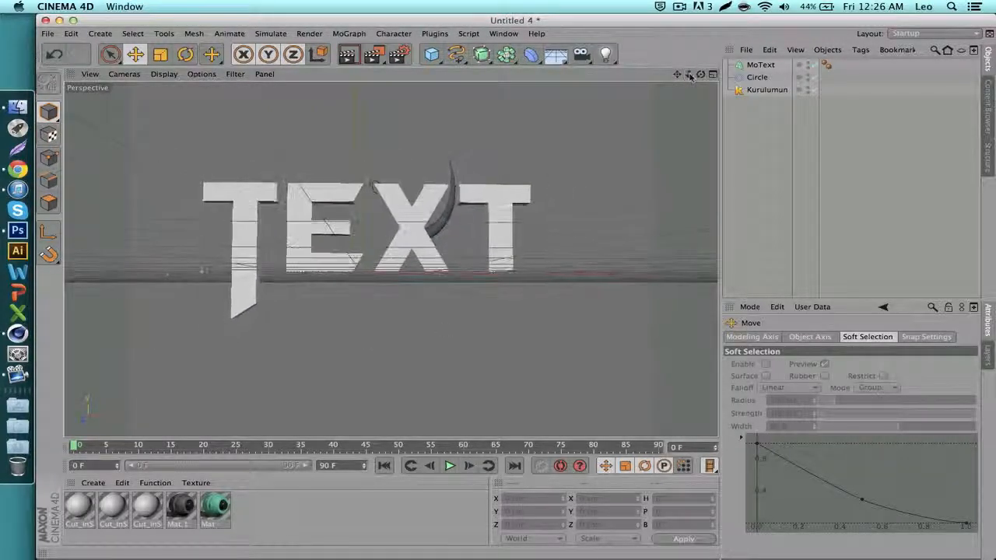
alt+middle_drag(391, 259, 426, 277)
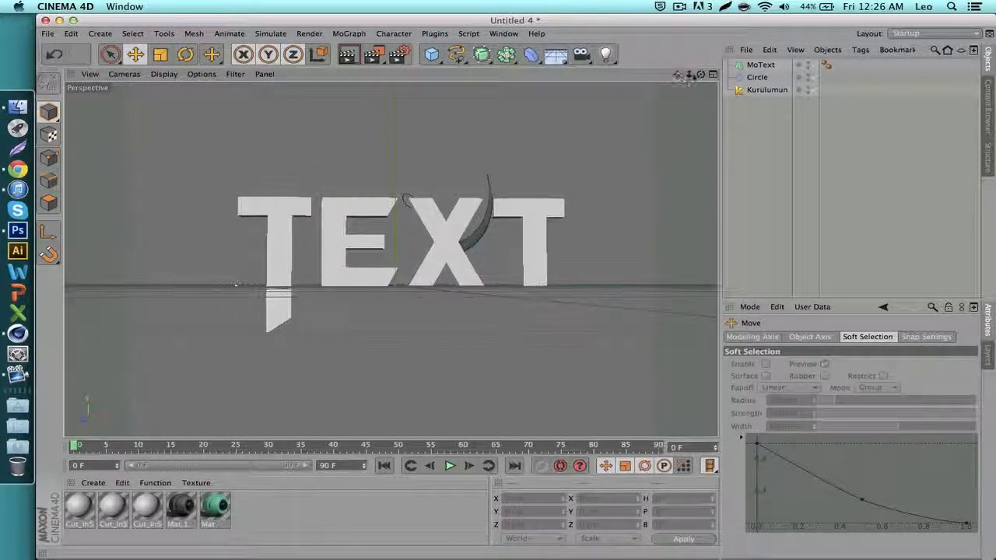
mouse_move(391, 259)
alt+mouse_down()
mouse_move(273, 288)
mouse_move(389, 264)
alt+mouse_up()
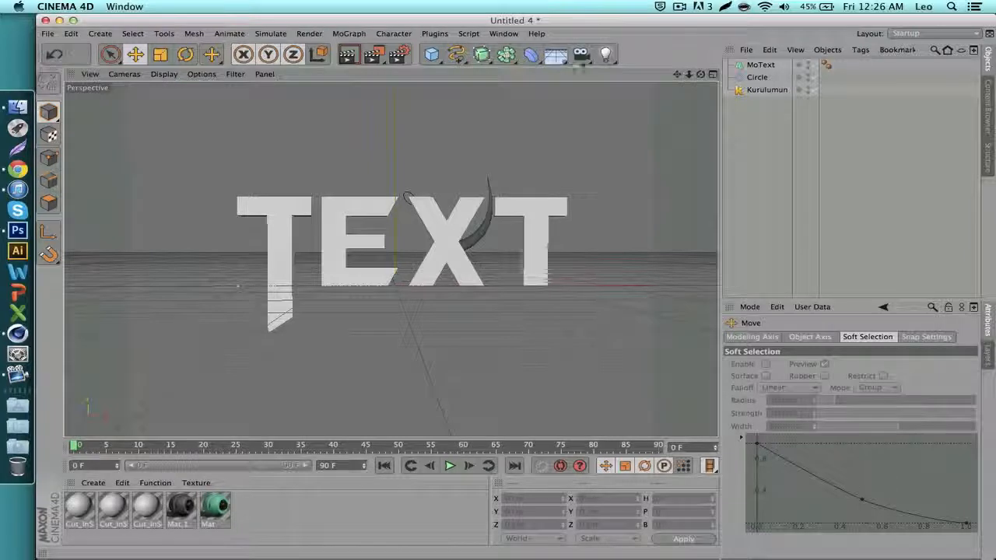
Step: Review the installed plugins, including the Greebler commands, without adding anything to the scene
click(442, 34)
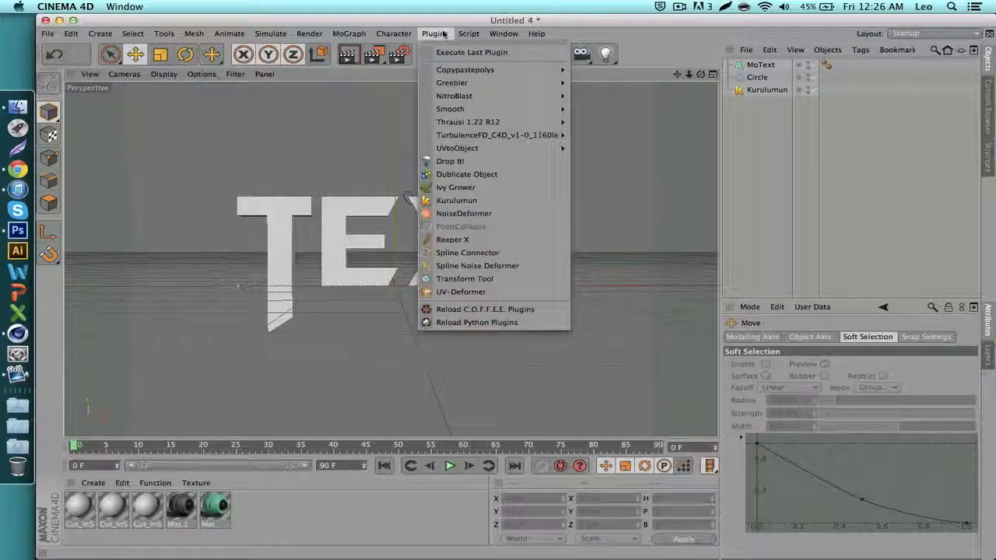
mouse_move(471, 82)
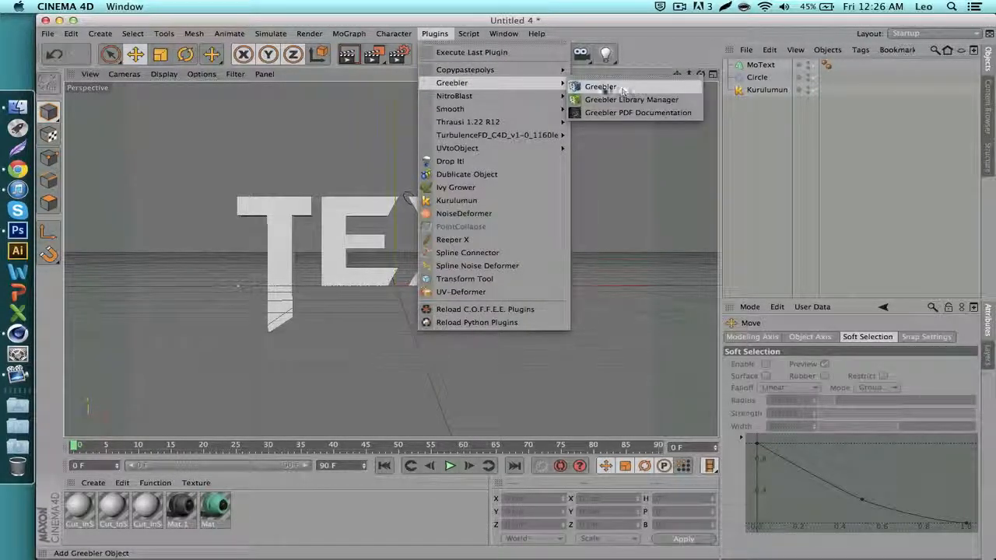
click(395, 151)
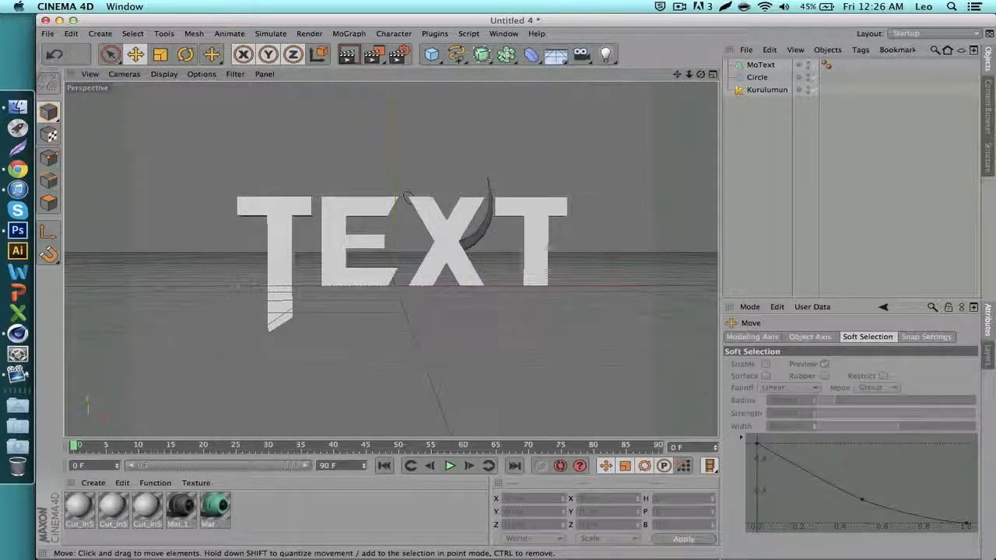
Step: Close the Untitled 4 project without saving and quit Cinema 4D
click(46, 20)
click(465, 204)
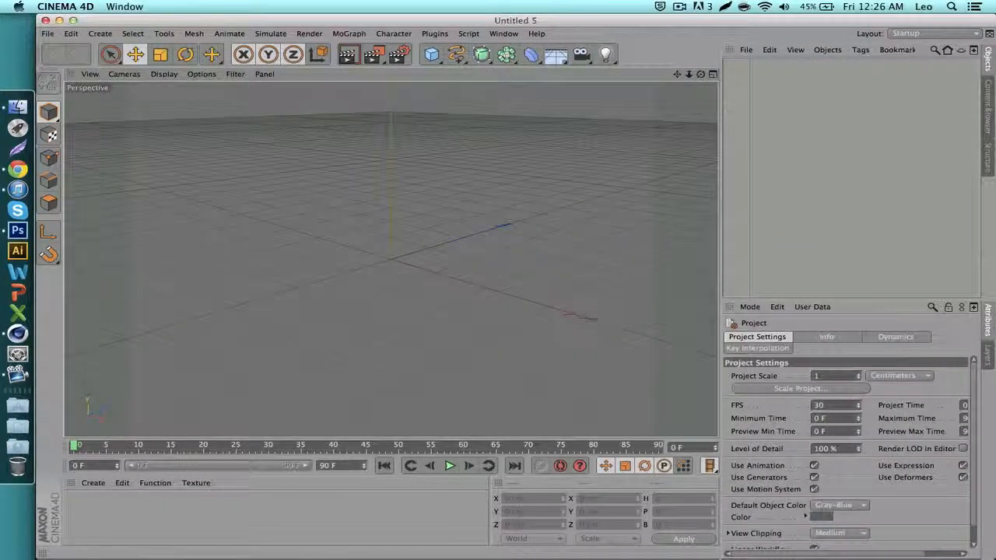
click(66, 6)
click(83, 122)
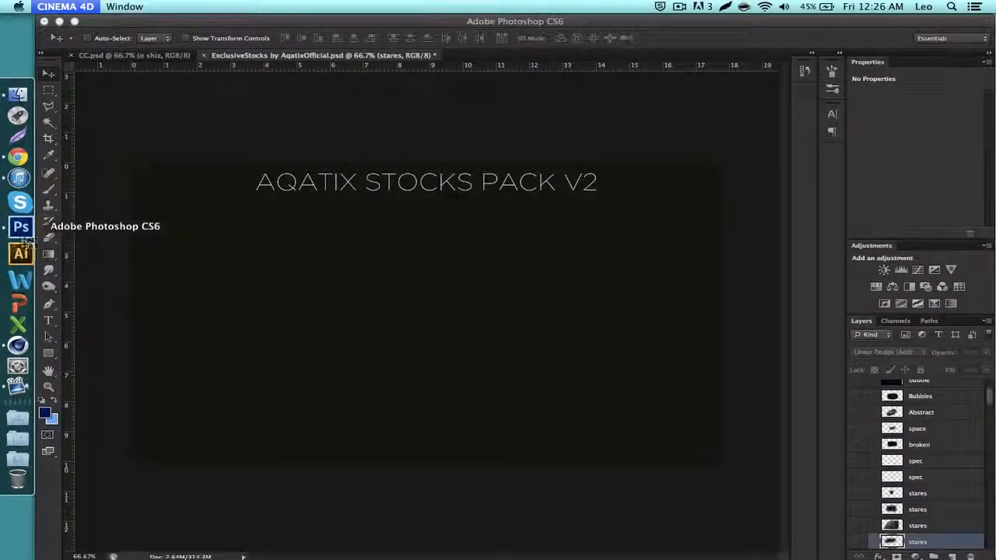
Step: Switch to Photoshop, close both open documents without saving the ExclusiveStocks changes, and close the browser window showing the Wacom tablet
click(18, 230)
click(117, 55)
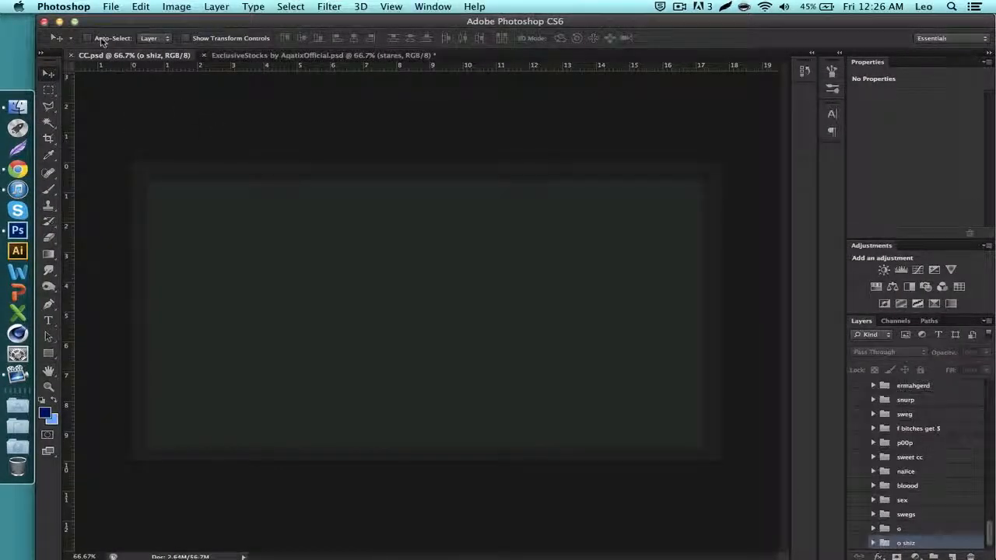
click(45, 21)
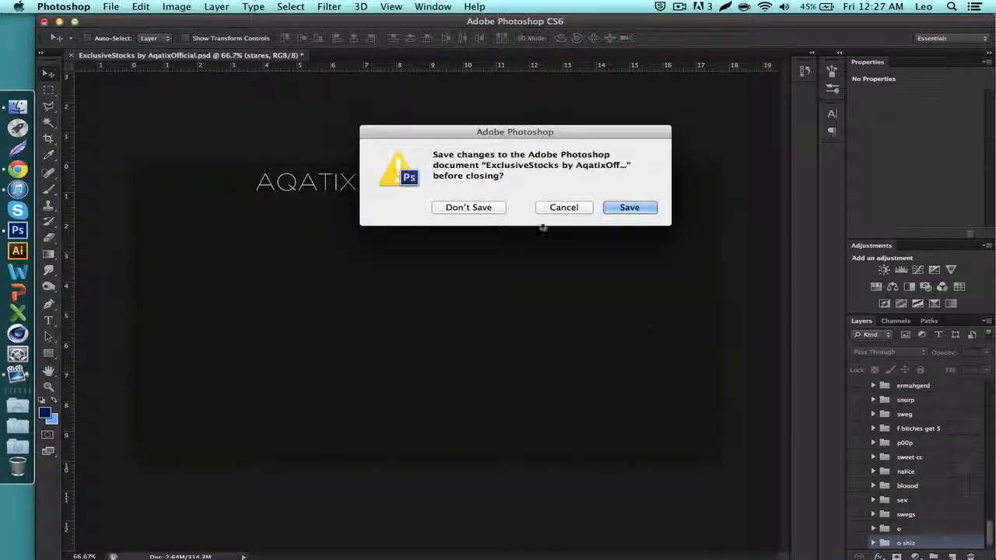
click(467, 208)
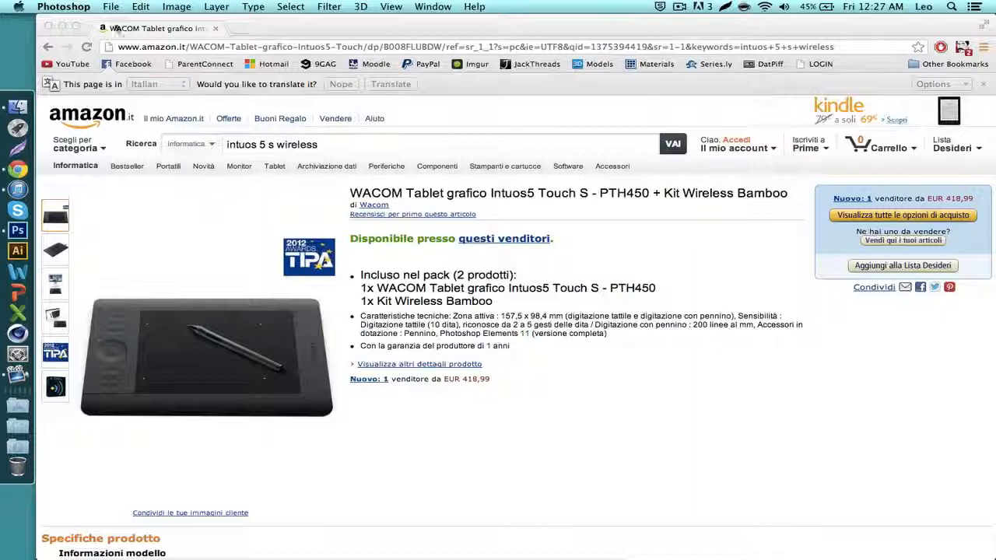
click(48, 26)
click(703, 201)
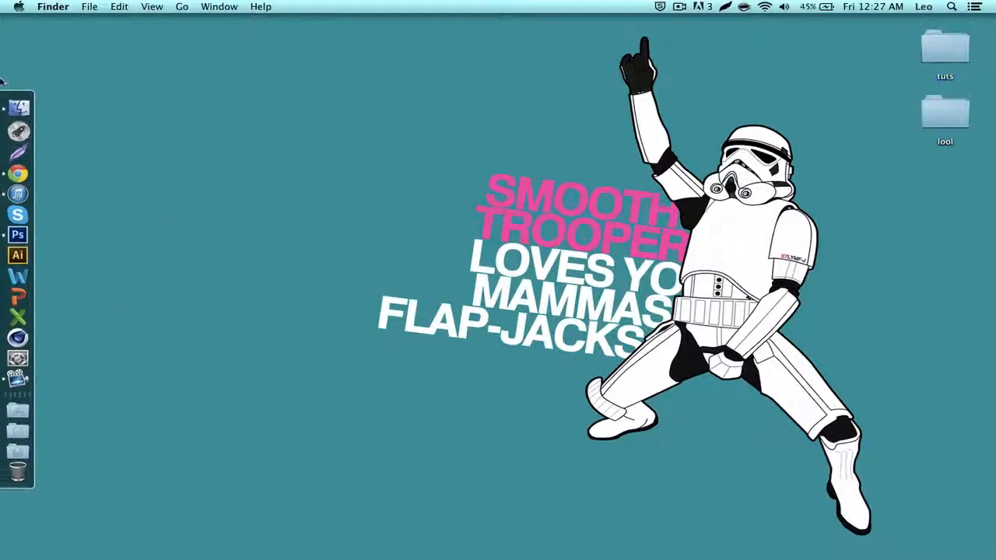
Step: Open the Downloads folder in Finder and select the TurbuFD.0.4.x86x64 folder
click(19, 109)
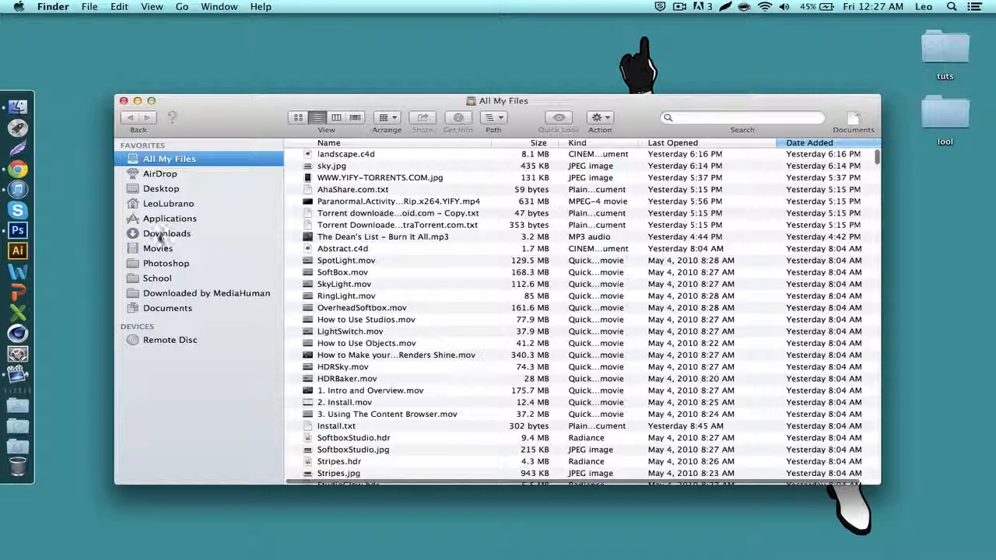
click(165, 234)
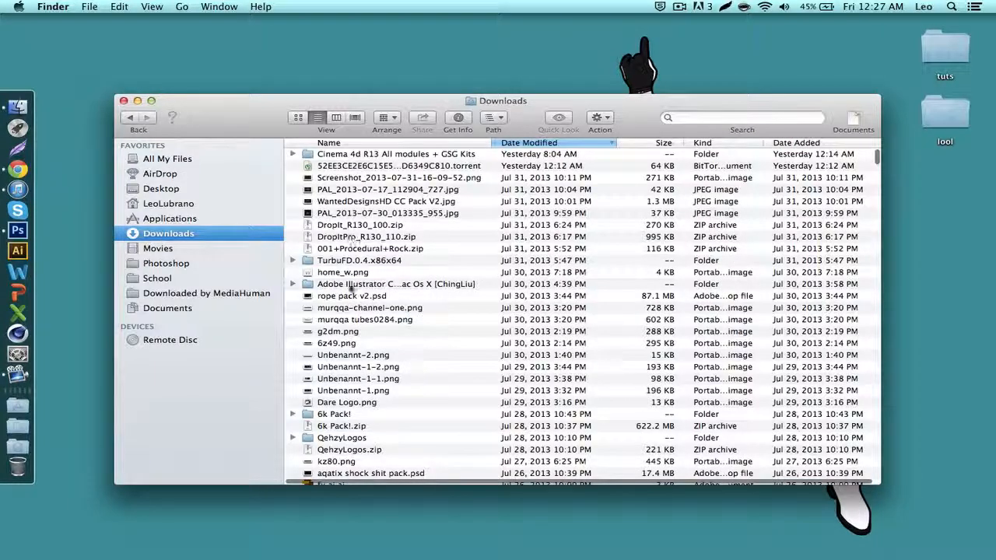
click(359, 259)
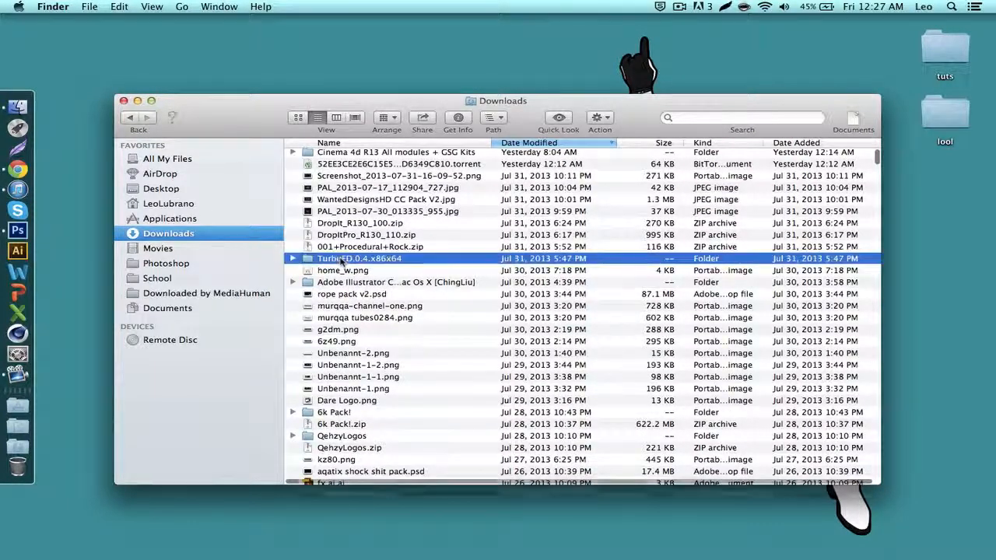
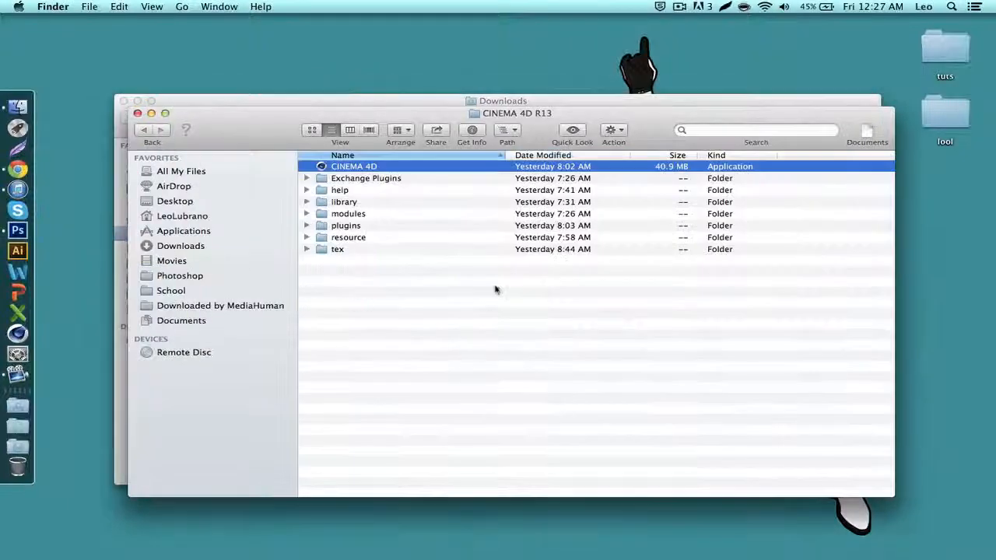
Step: Separate the CINEMA 4D R13 and Downloads windows, close Downloads, and move the CINEMA 4D R13 window back up into full view
drag(256, 124, 240, 236)
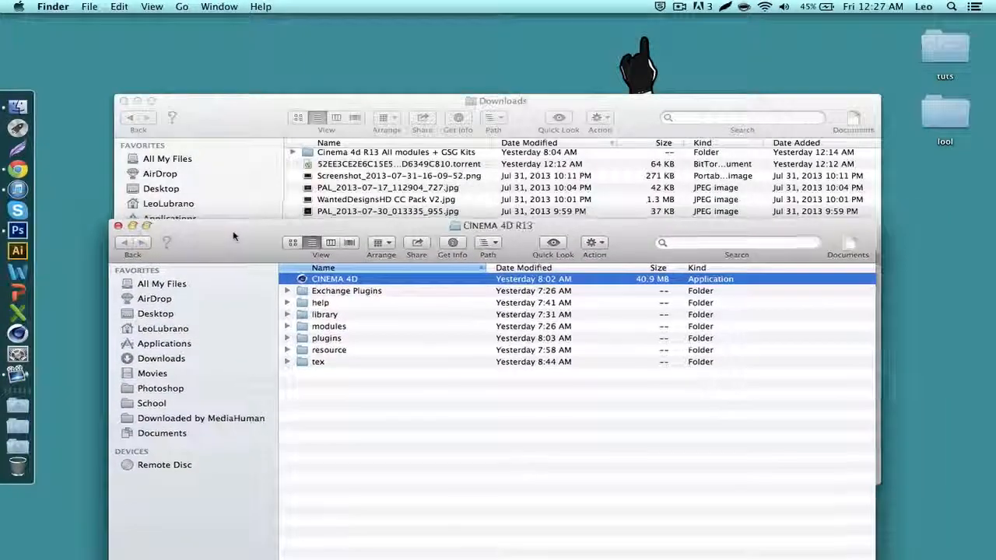
click(436, 459)
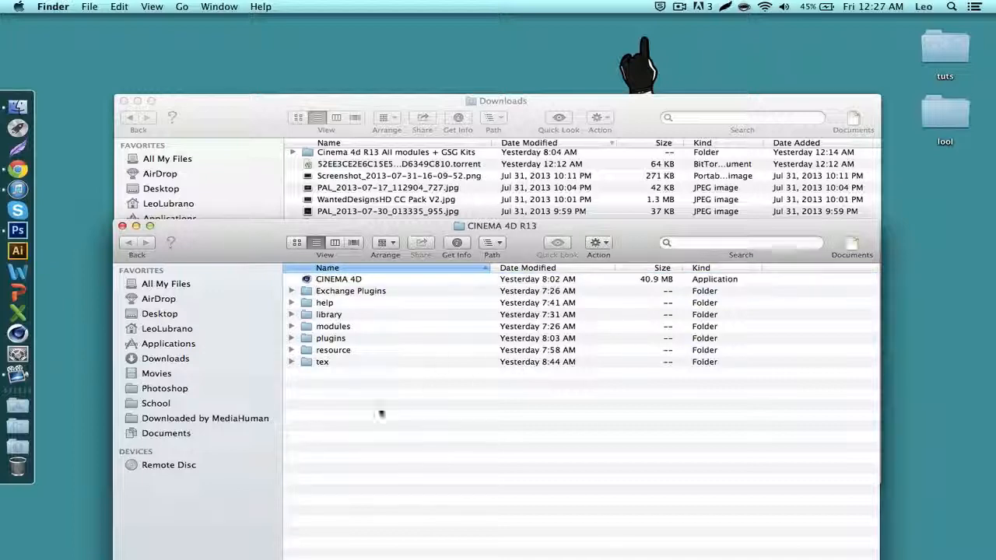
click(248, 124)
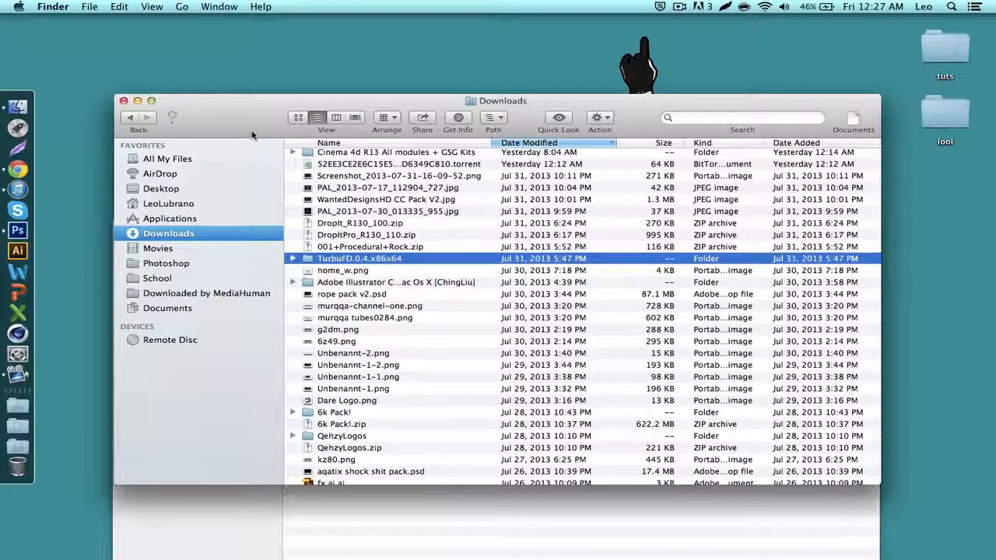
key(super+w)
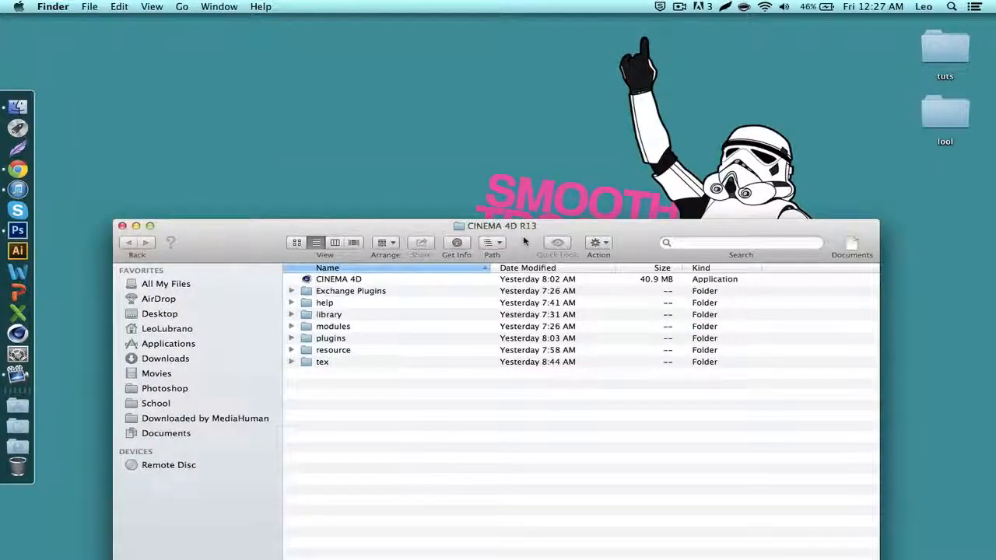
drag(525, 242, 536, 116)
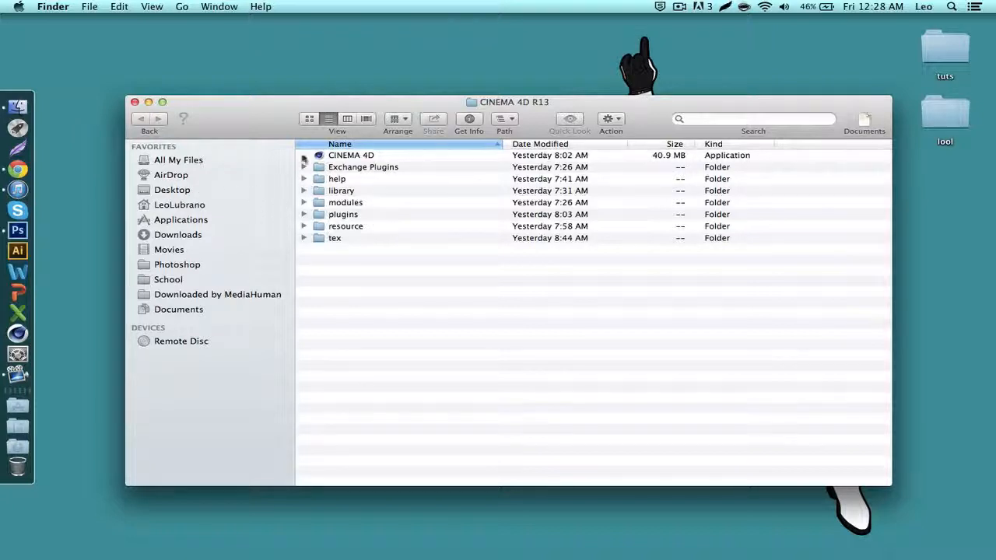
Step: Examine the plugins folder inside CINEMA 4D R13, return to the parent folder and close its window
double_click(343, 217)
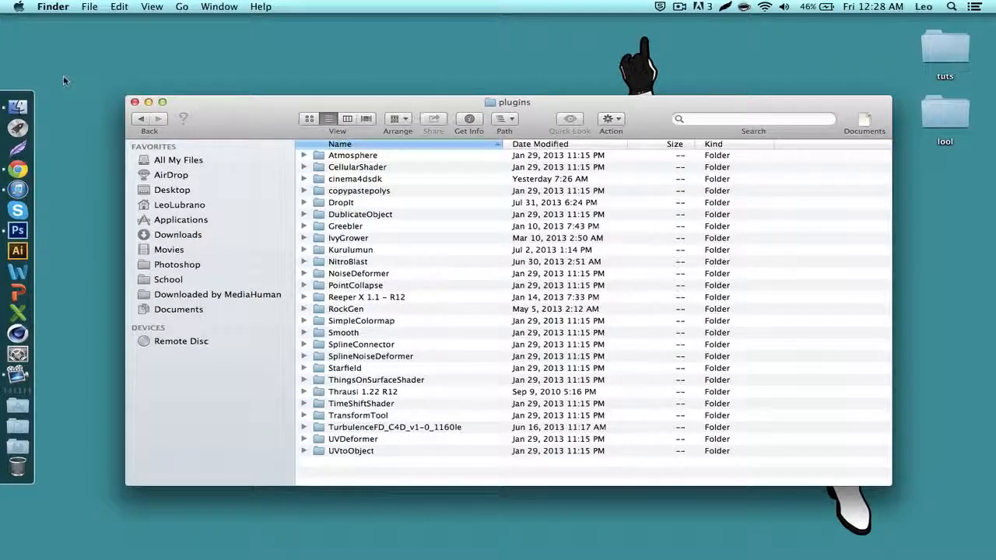
click(139, 120)
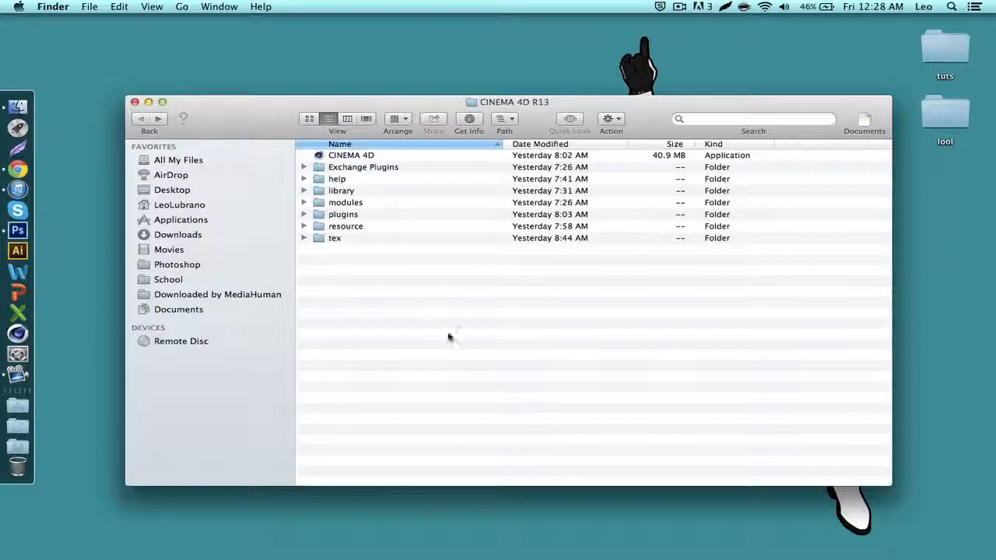
key(super+w)
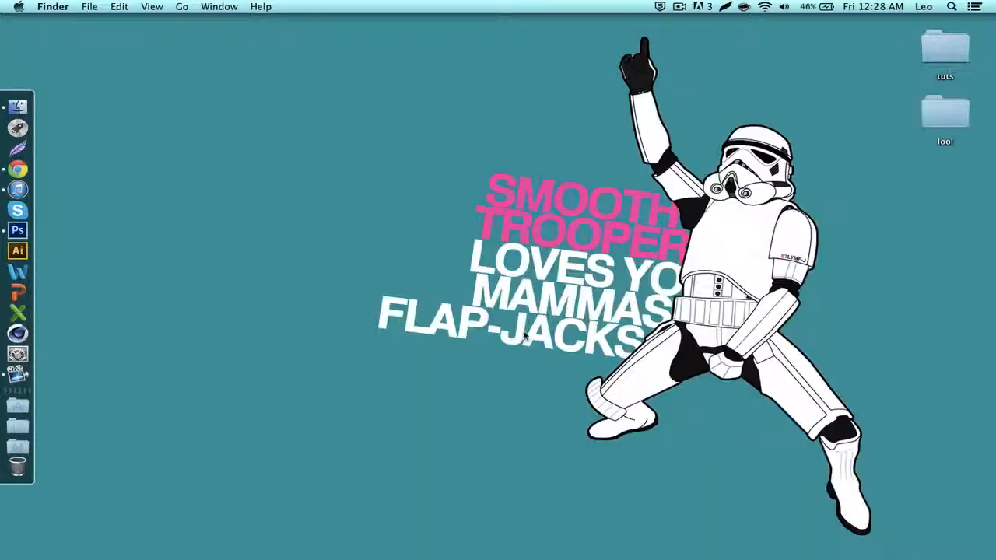